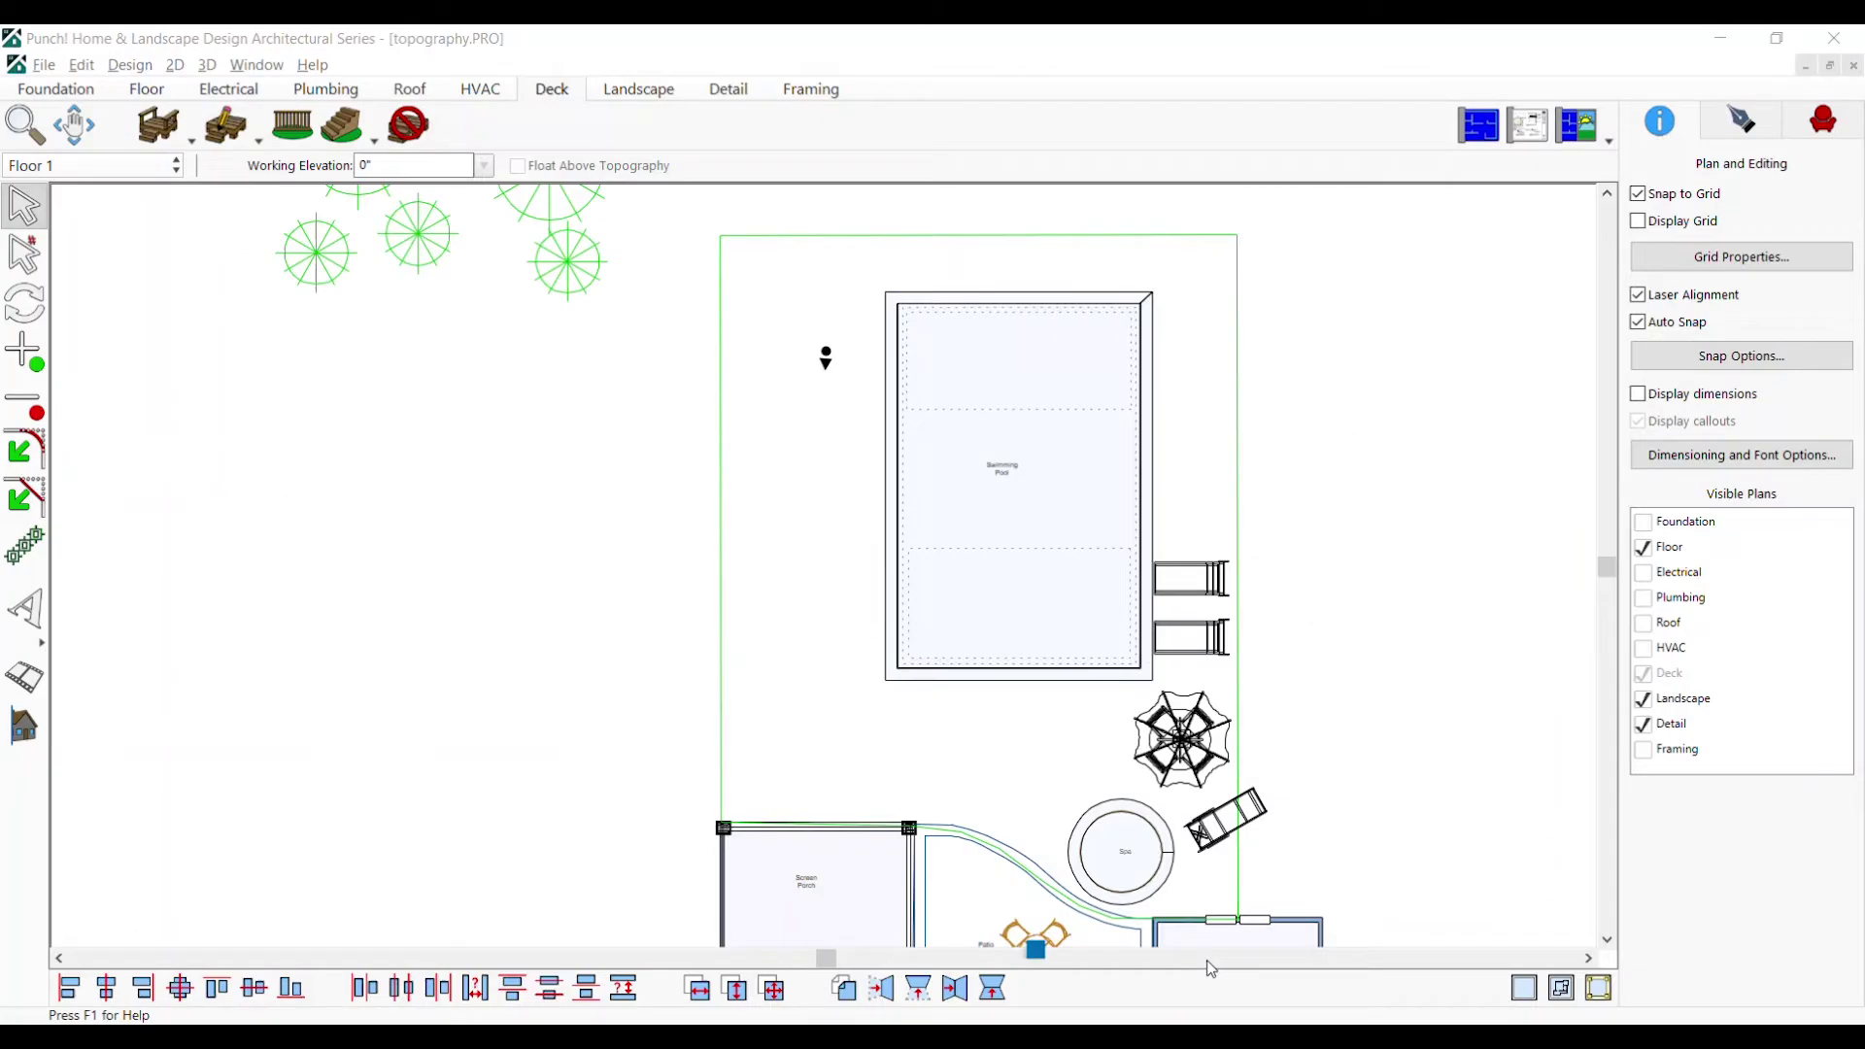
Zoom the 2D plan until the pool, spa, screened porch and house rear are all visible
scroll(854, 729, down, 2)
scroll(830, 558, up, 2)
scroll(830, 557, down, 1)
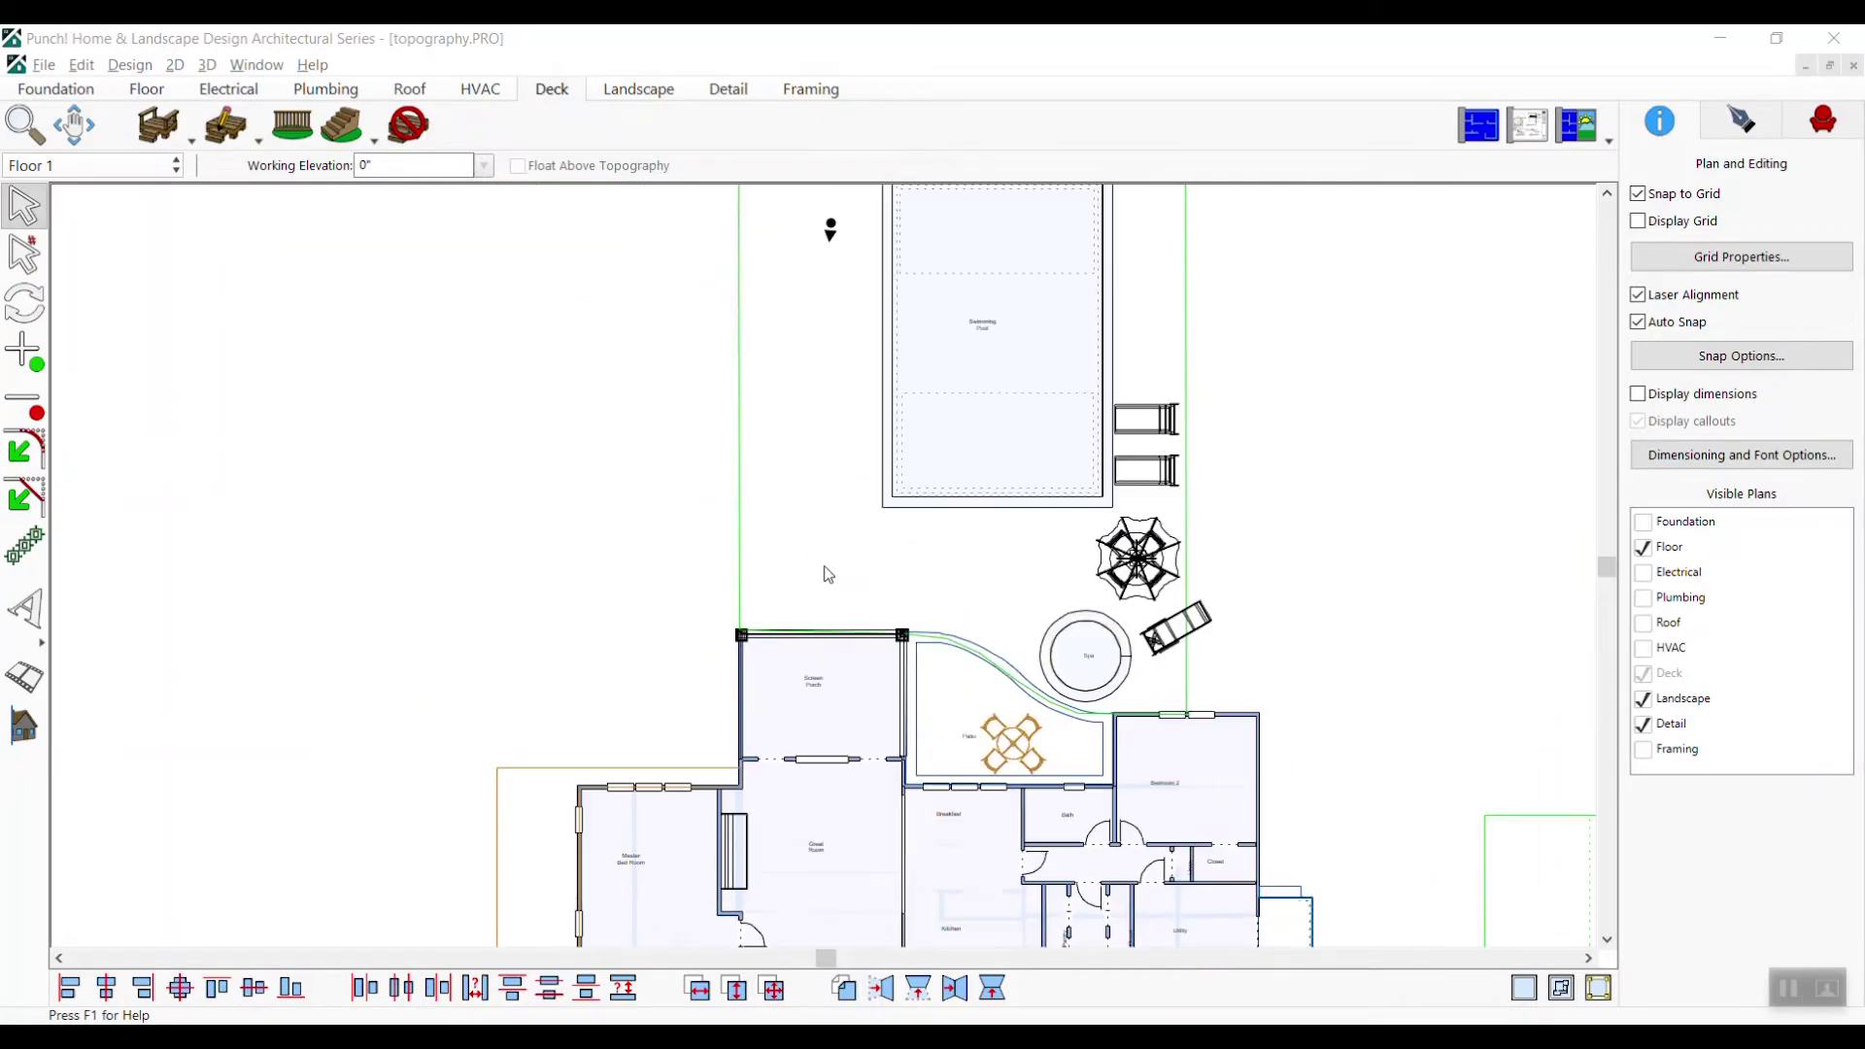
Show the plan beside a 3D view and switch the library to Furnishings
click(1587, 126)
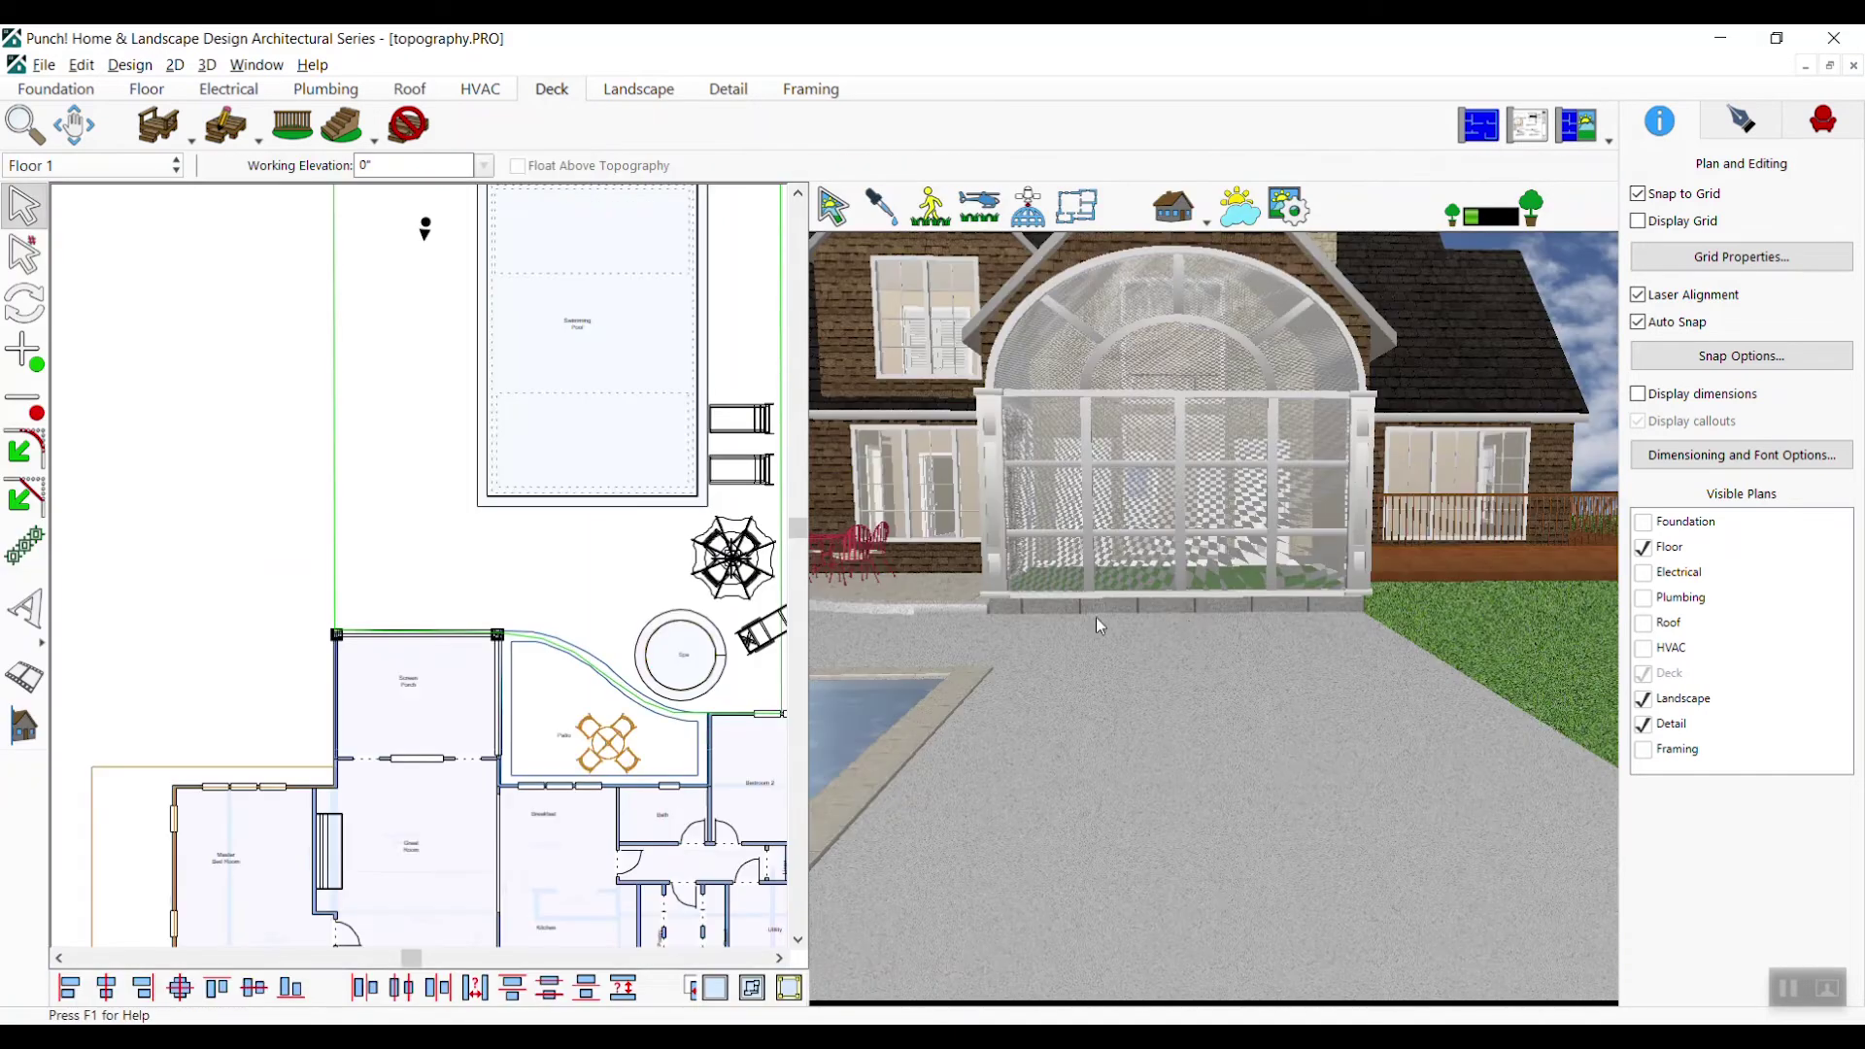
click(1823, 121)
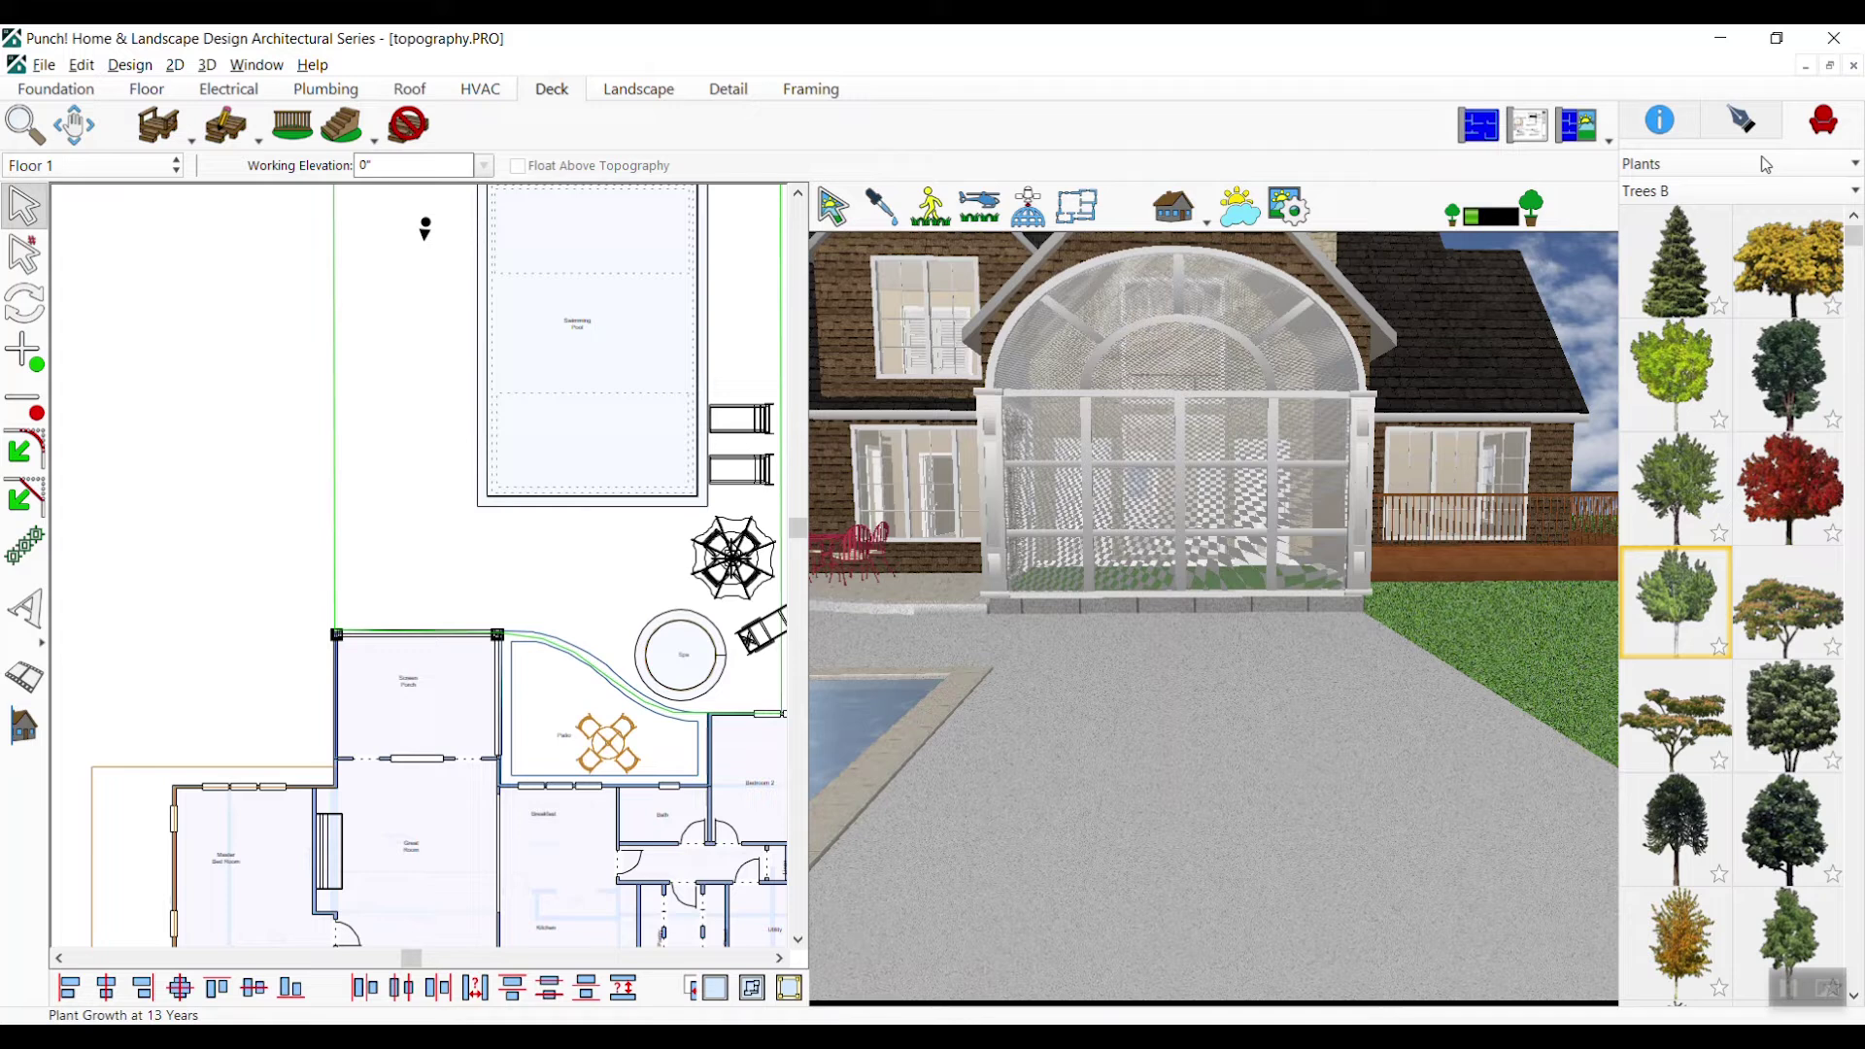
click(1685, 165)
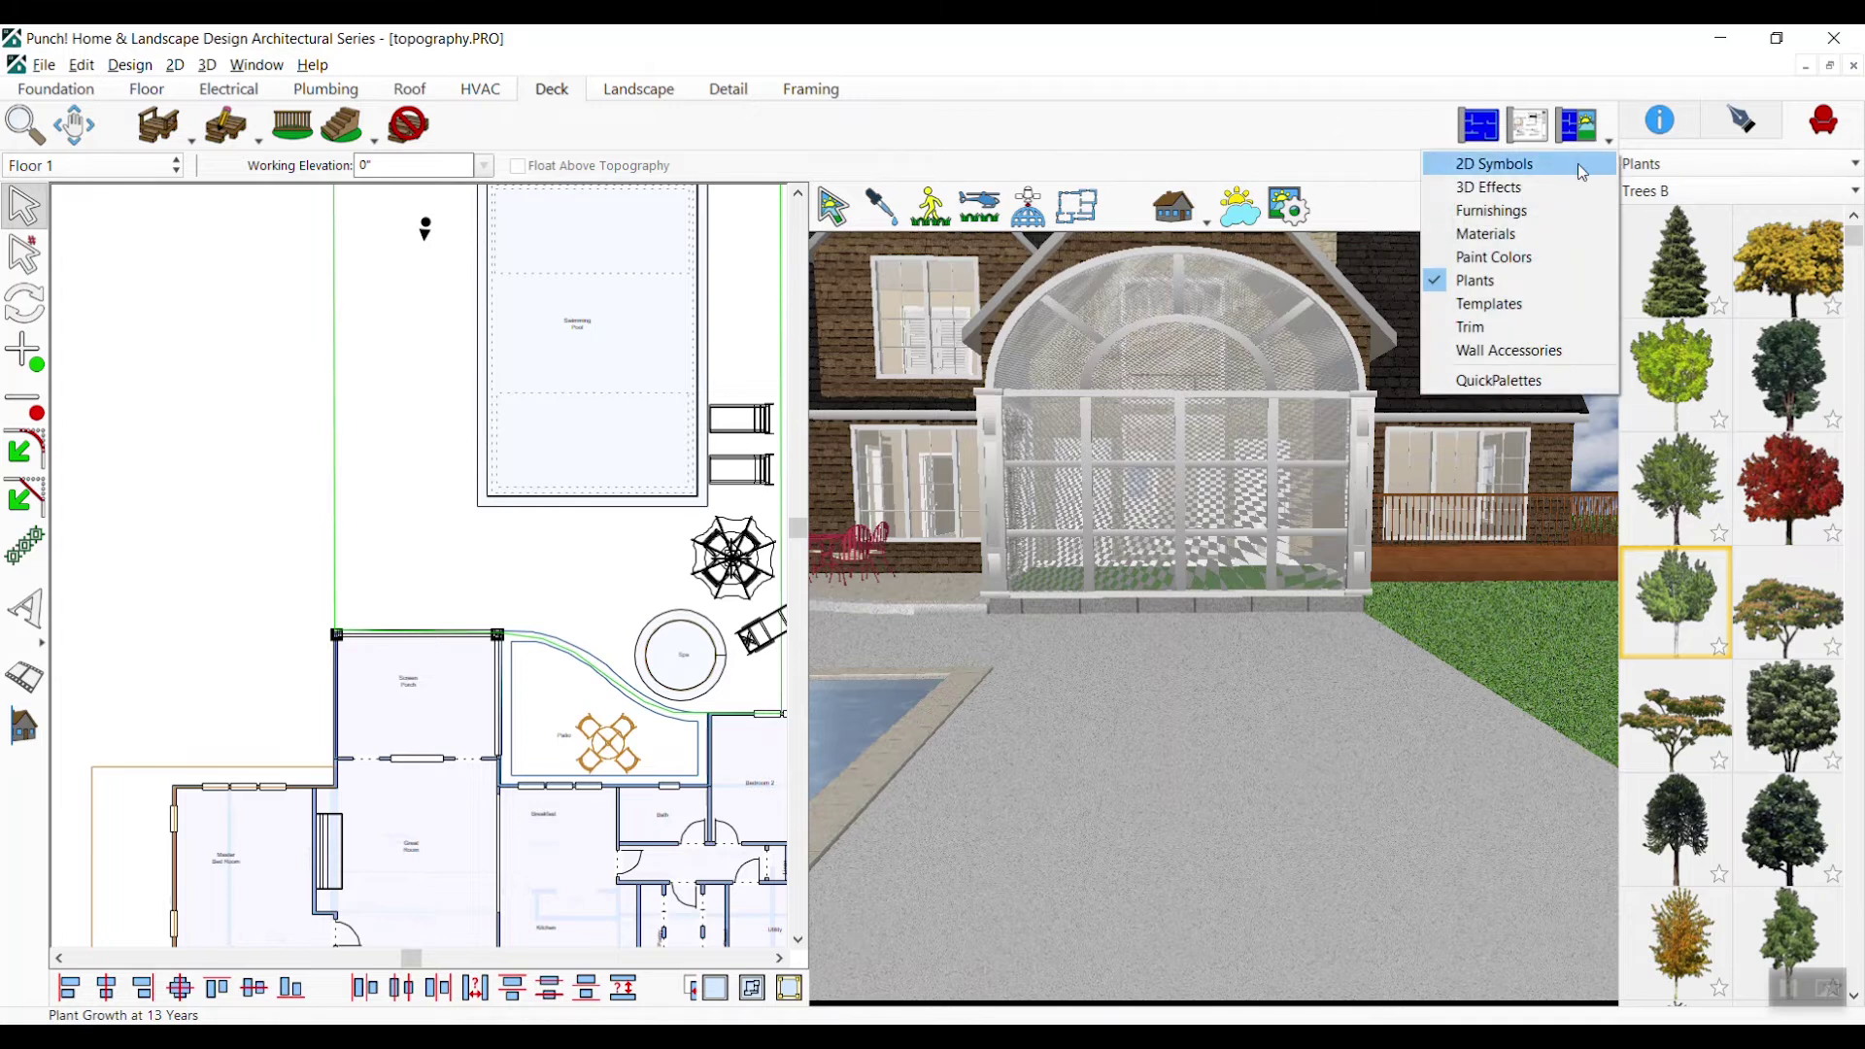
click(1522, 212)
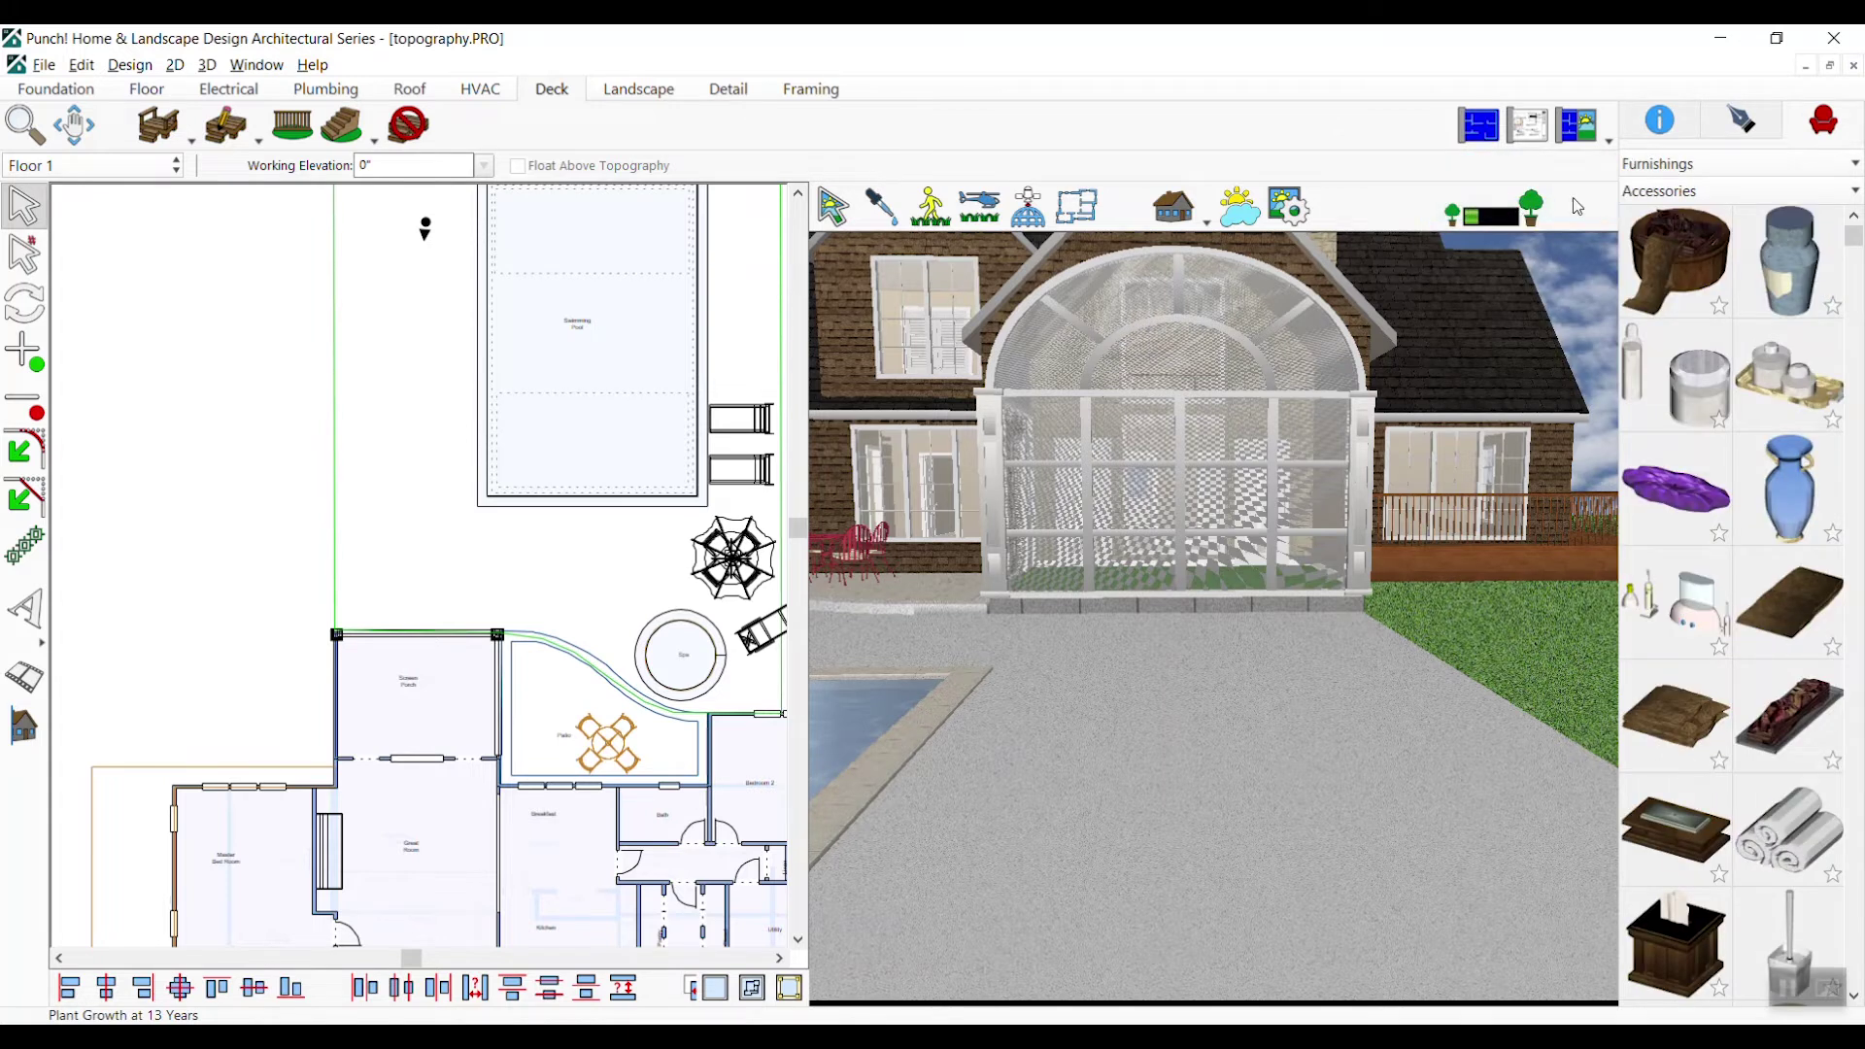
Expand Exterior > Furniture and browse Chairs, Sets, Swings and Benches, then Tables and Bars
click(1660, 194)
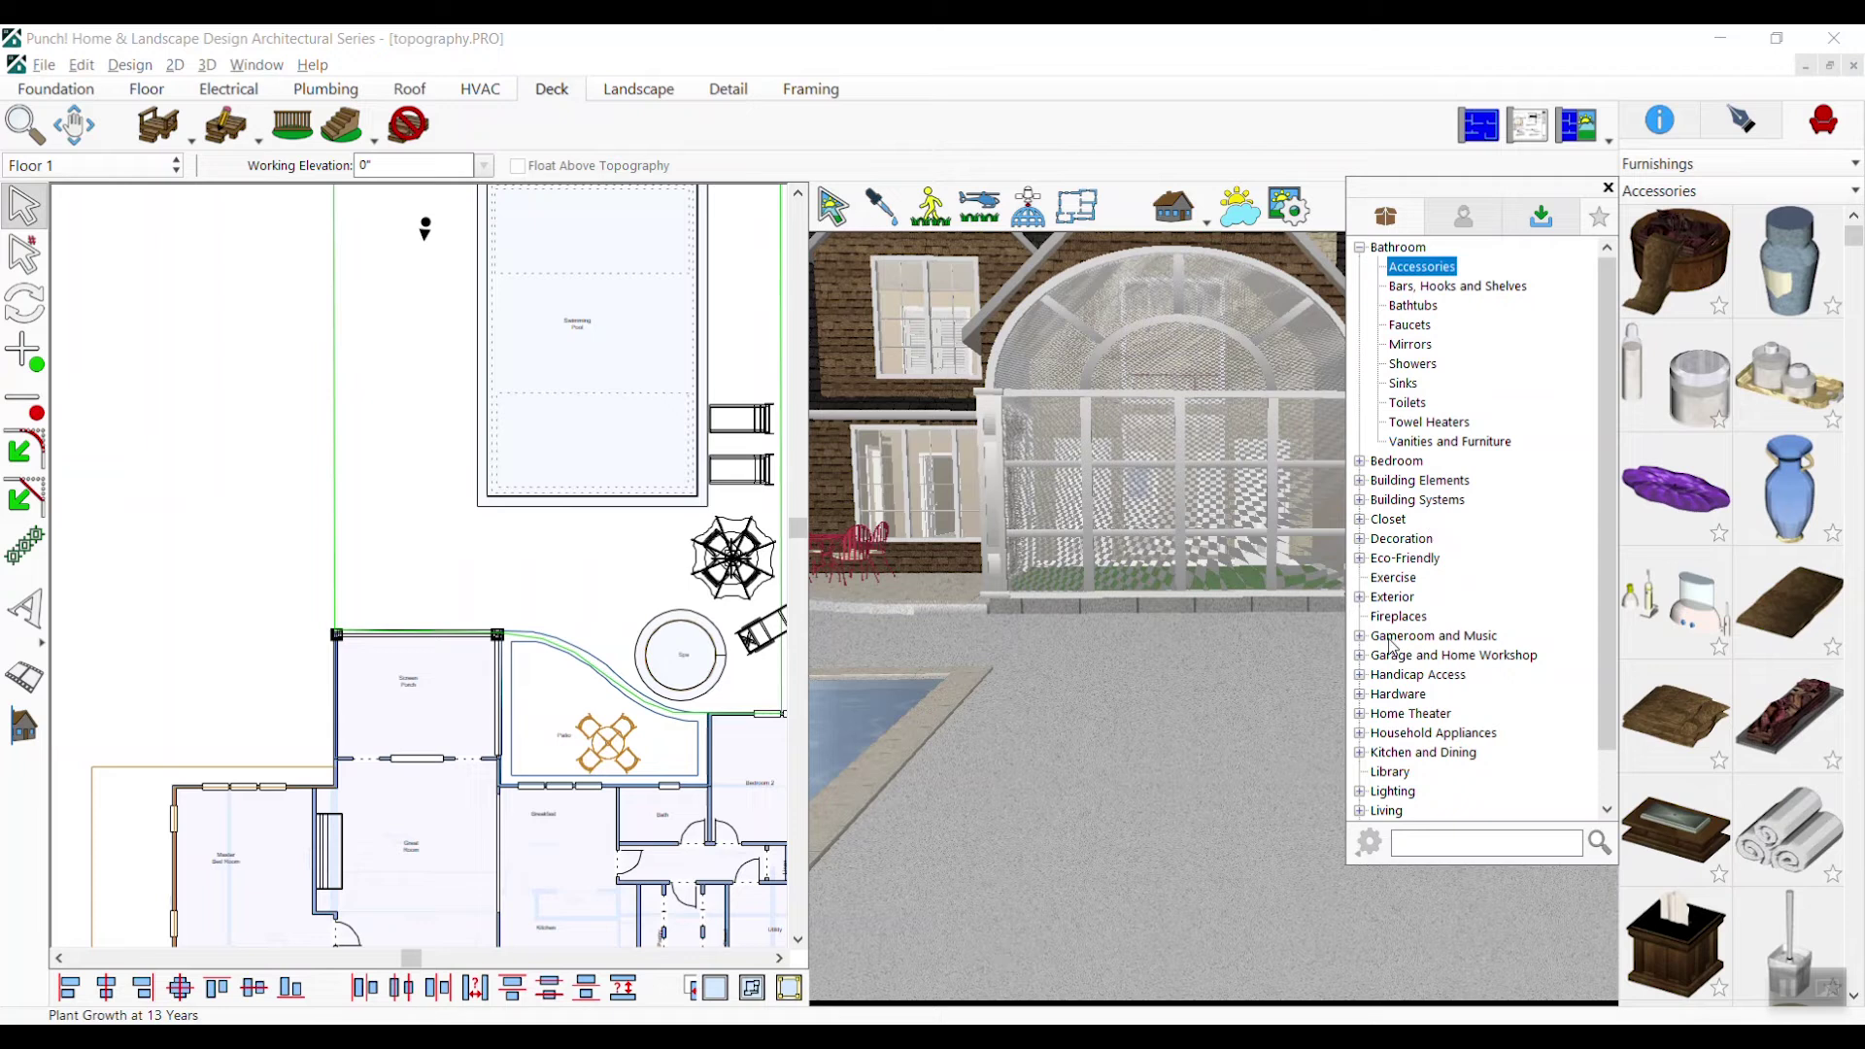
click(1359, 596)
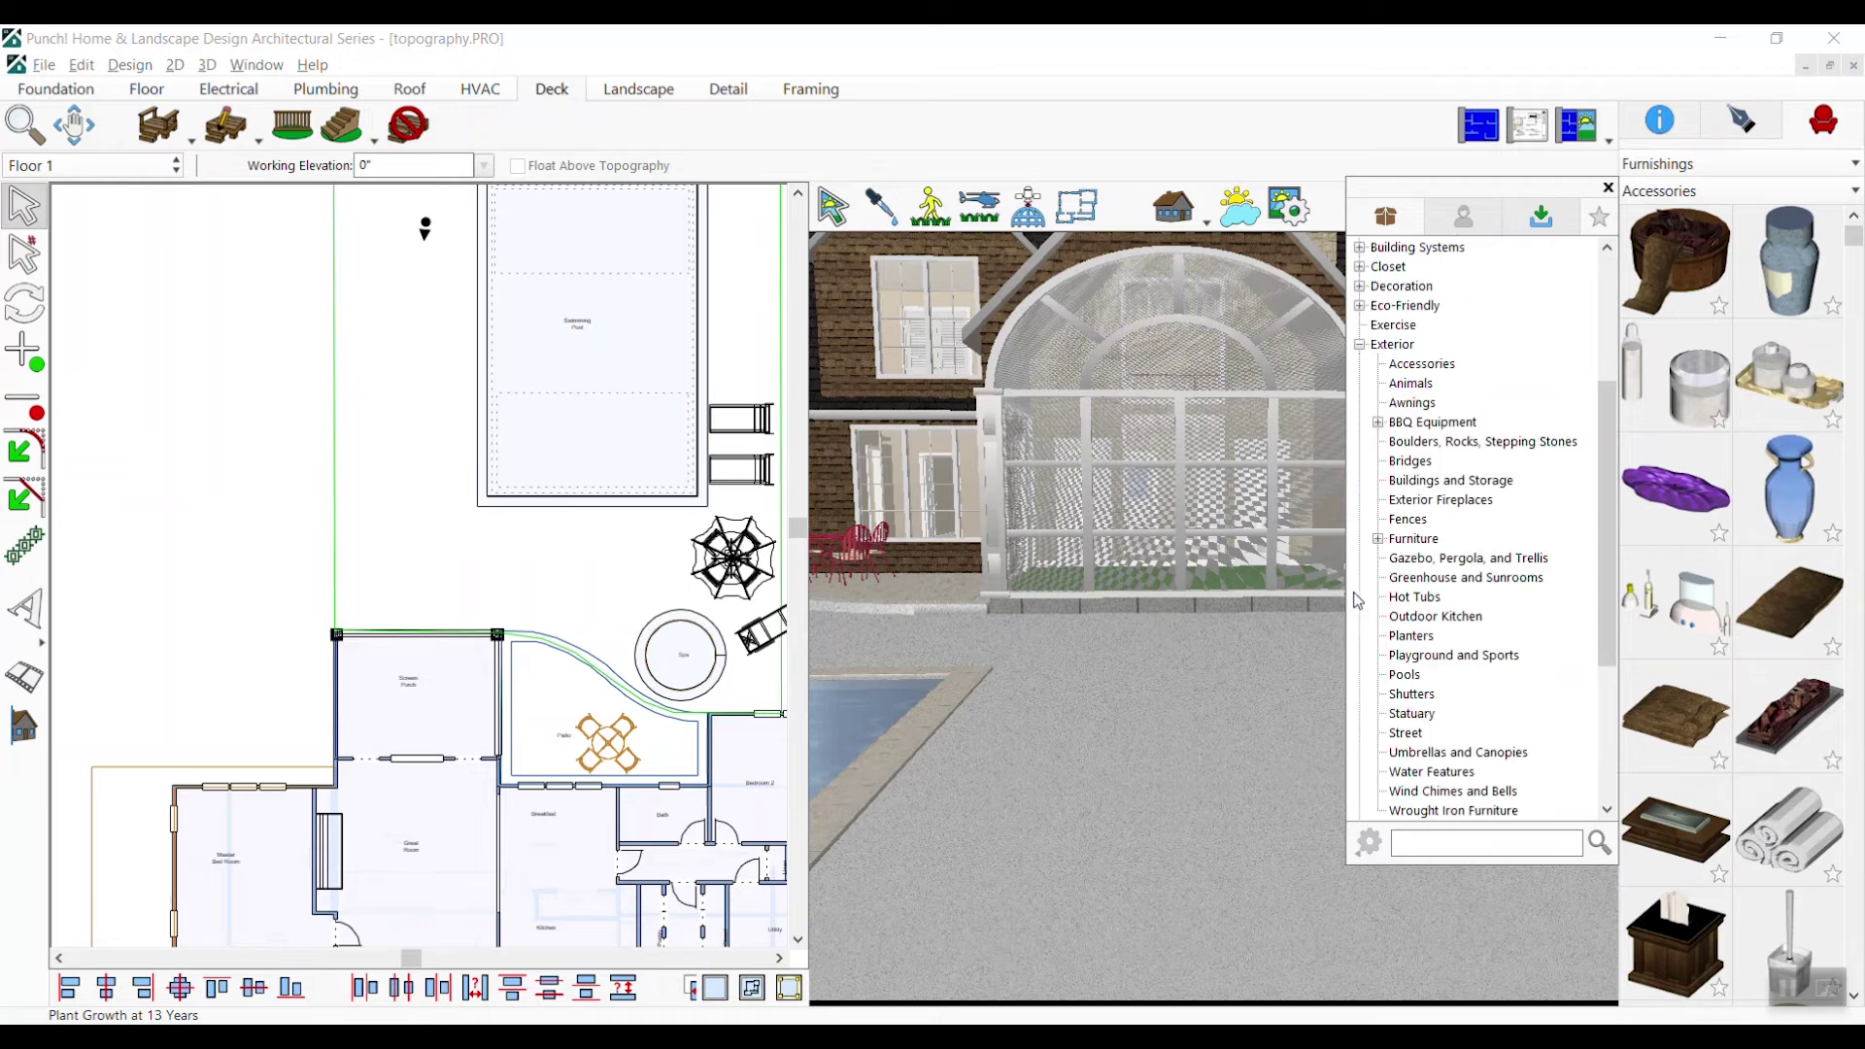
click(1377, 541)
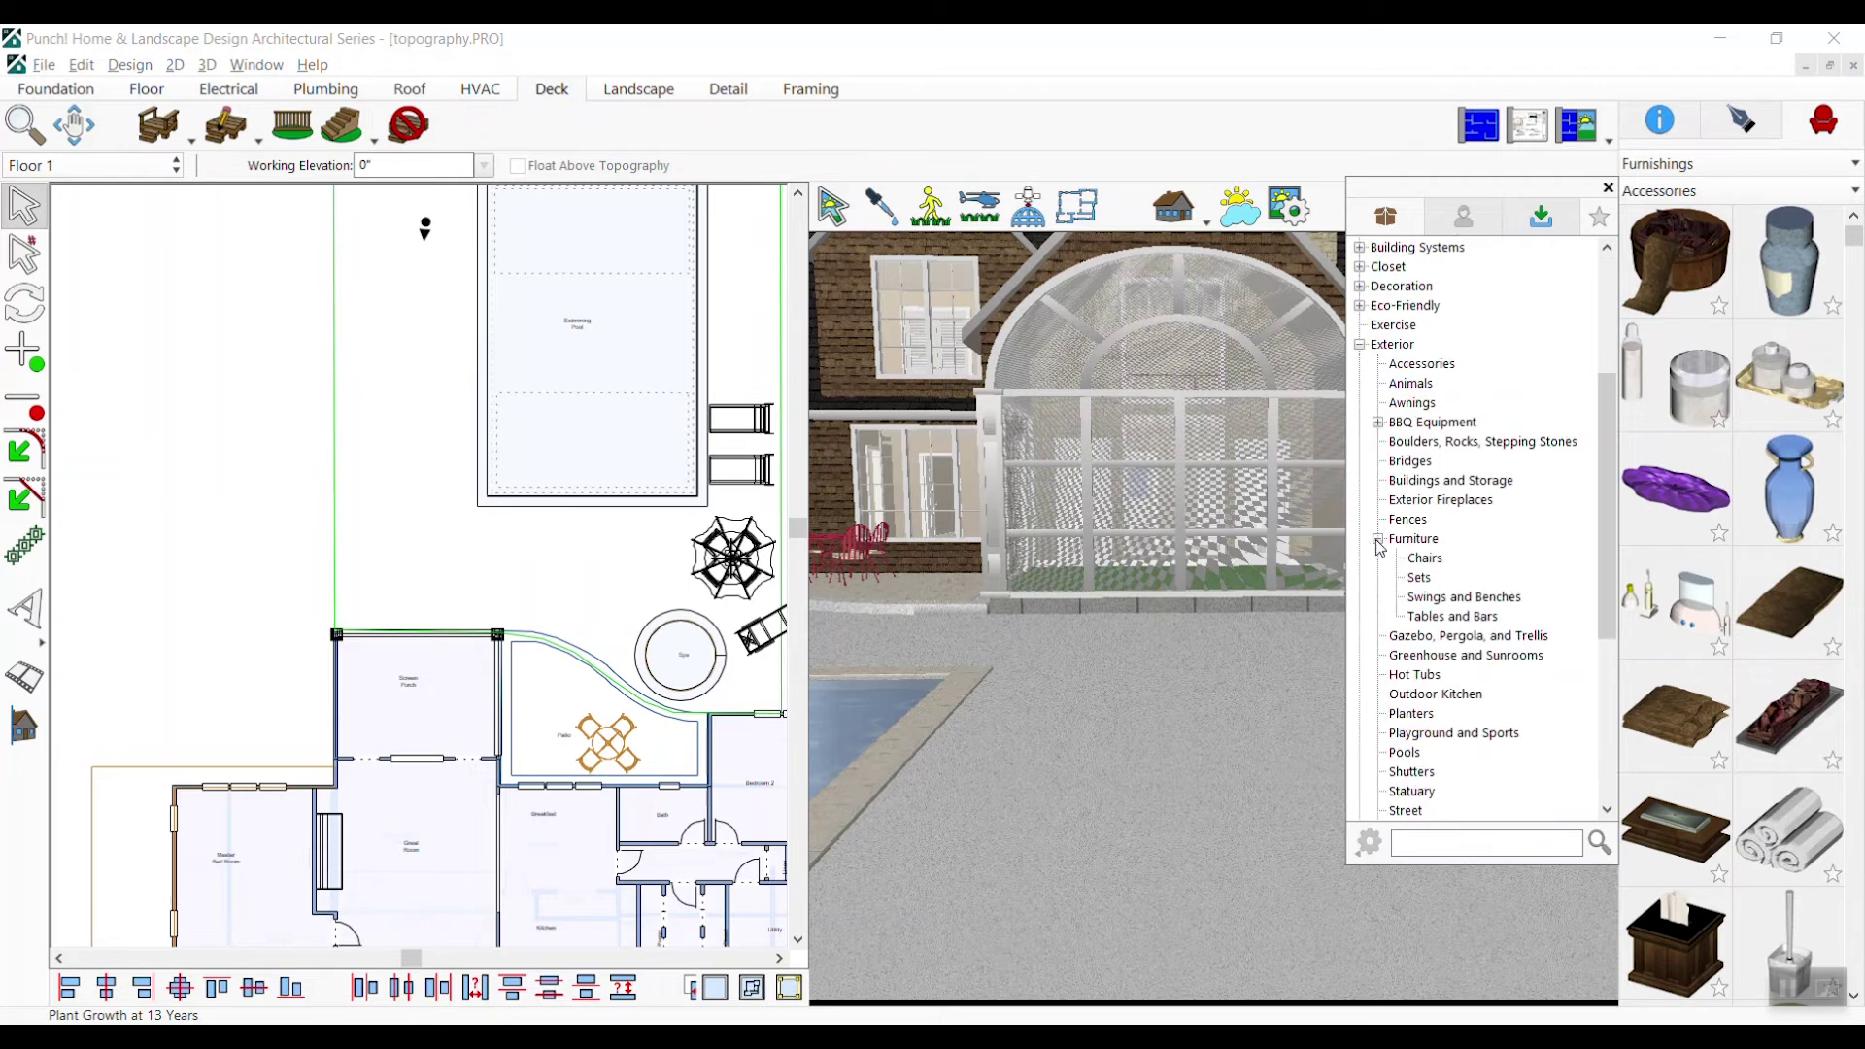
click(1426, 560)
click(1436, 581)
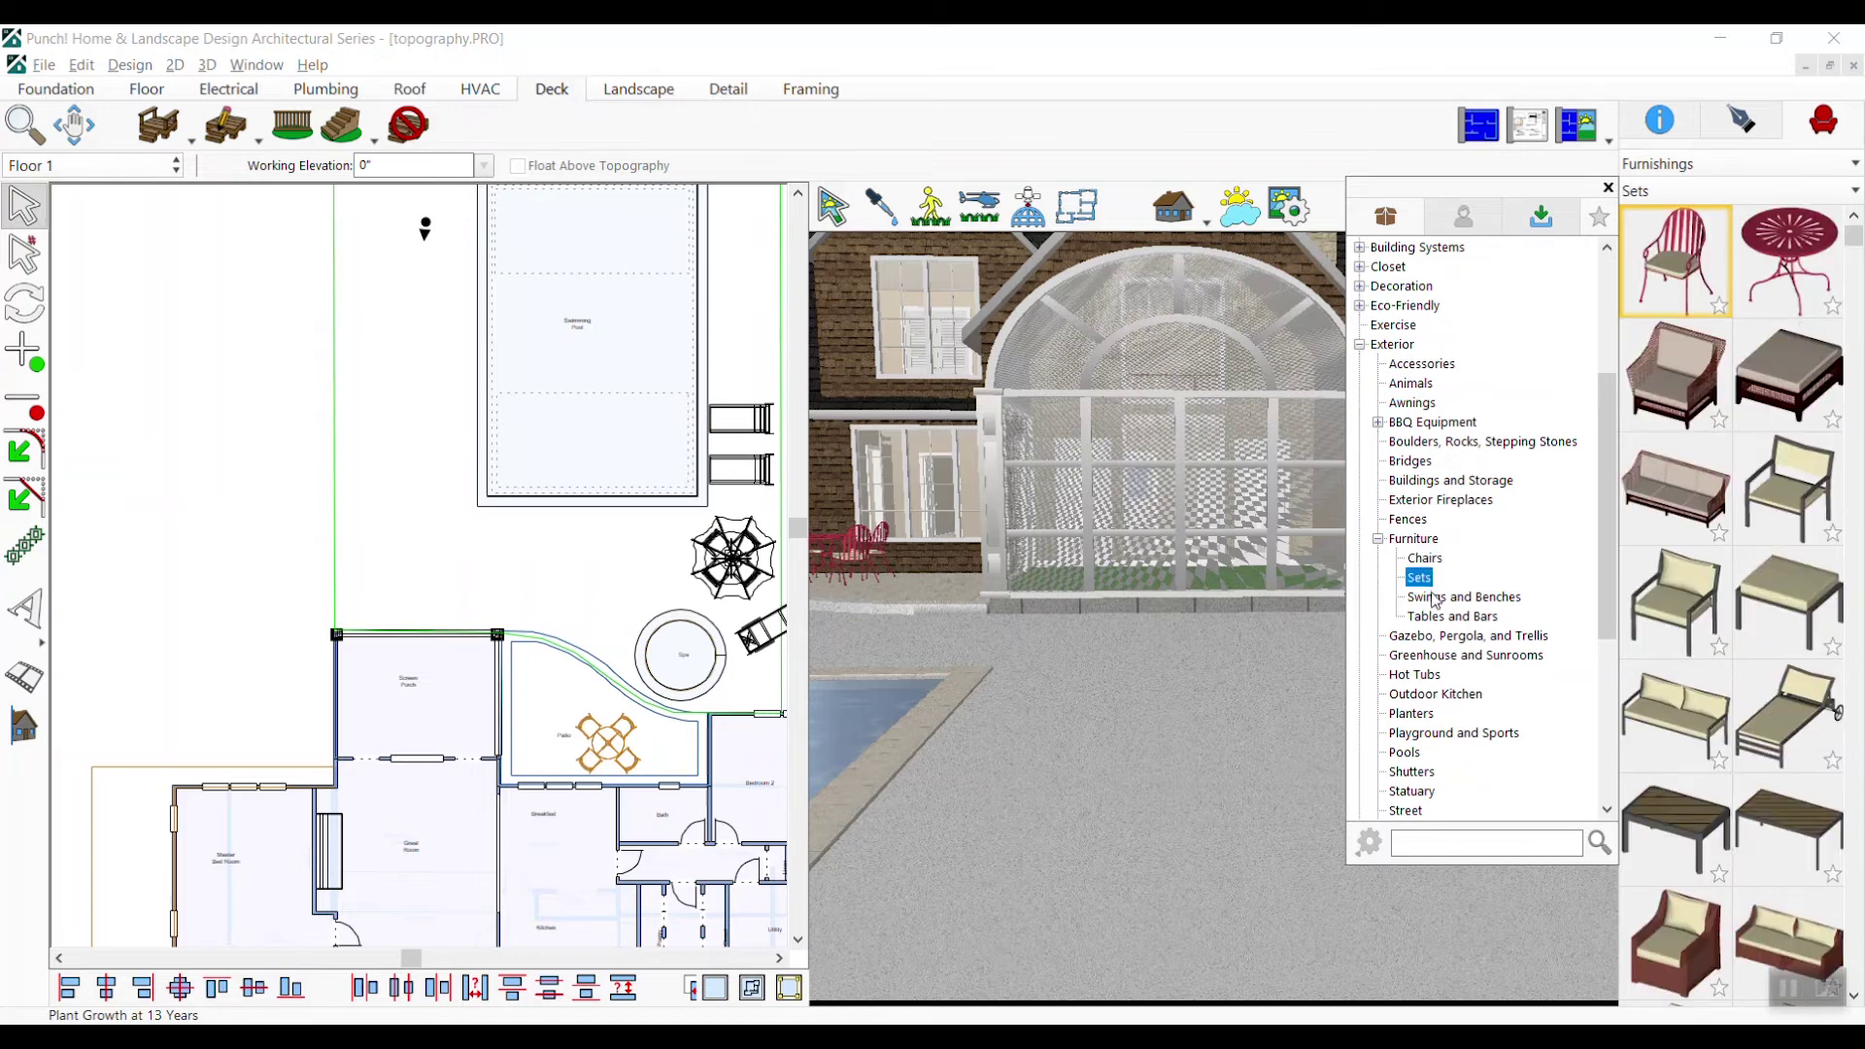
click(1436, 597)
click(1456, 618)
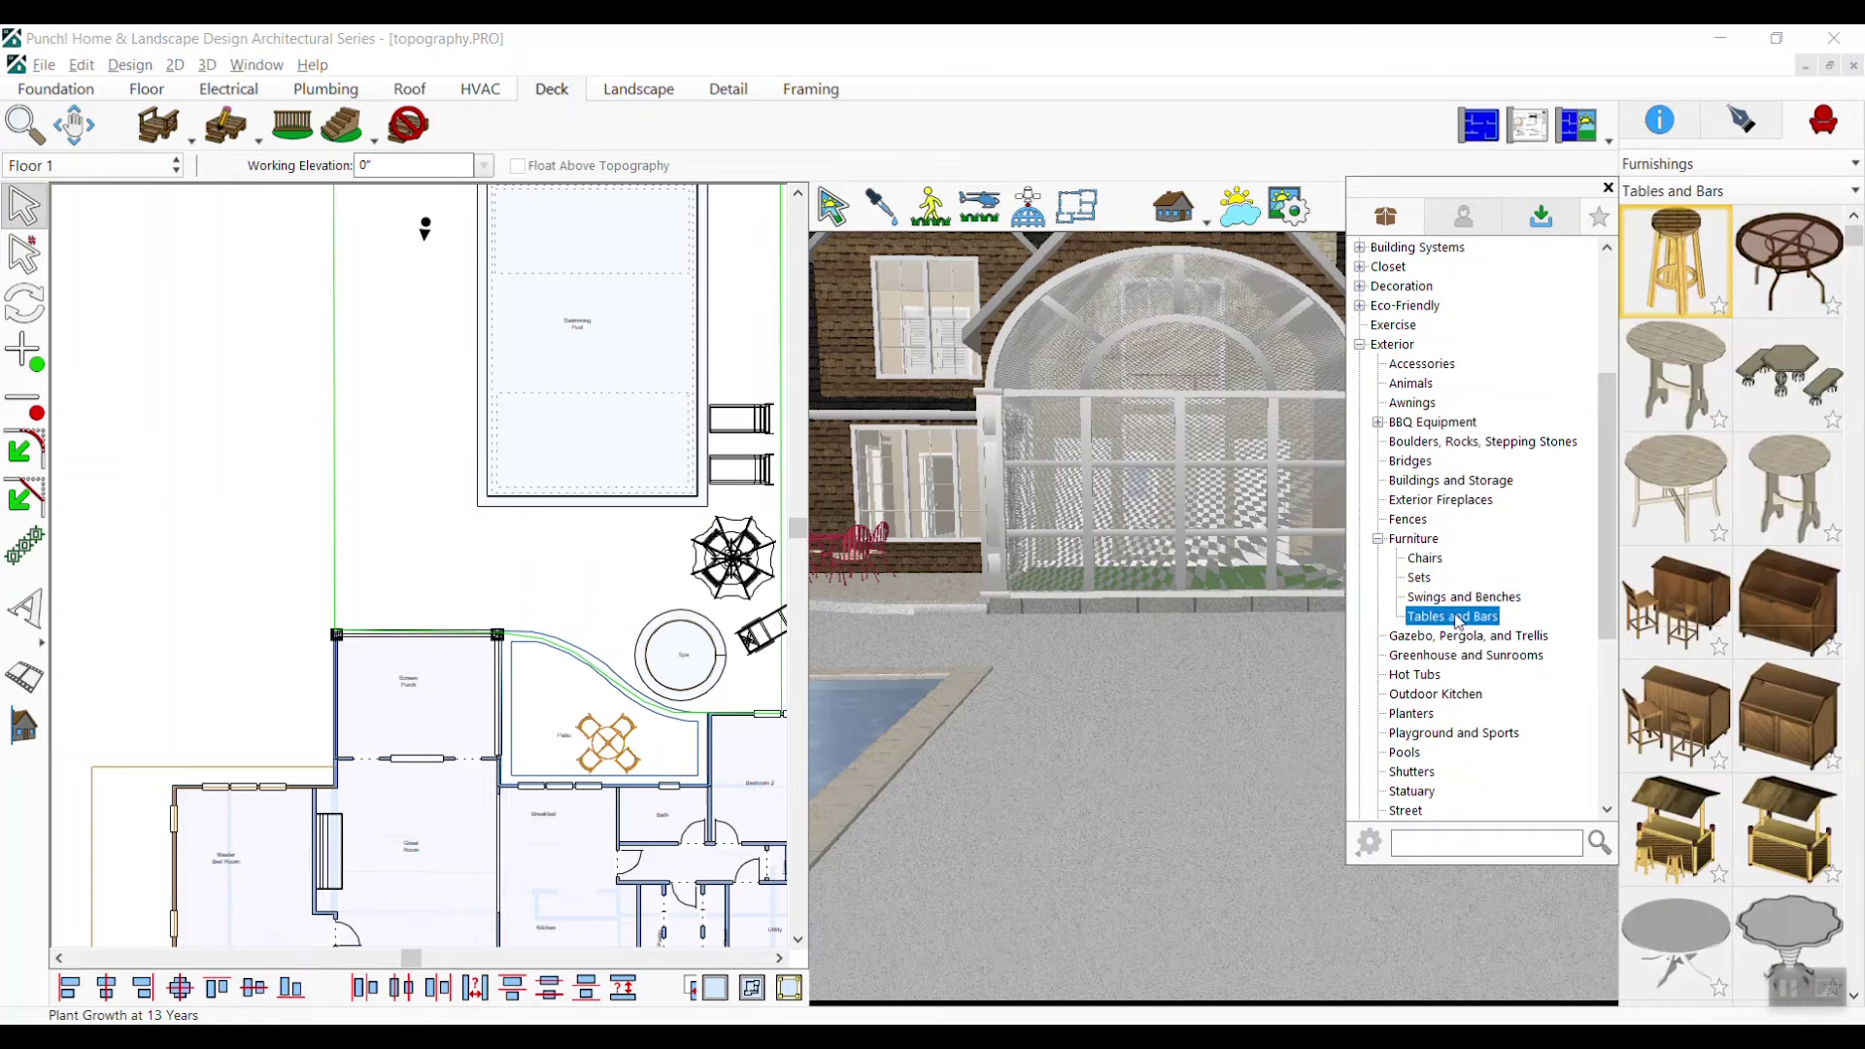
scroll(1467, 631, down, 1)
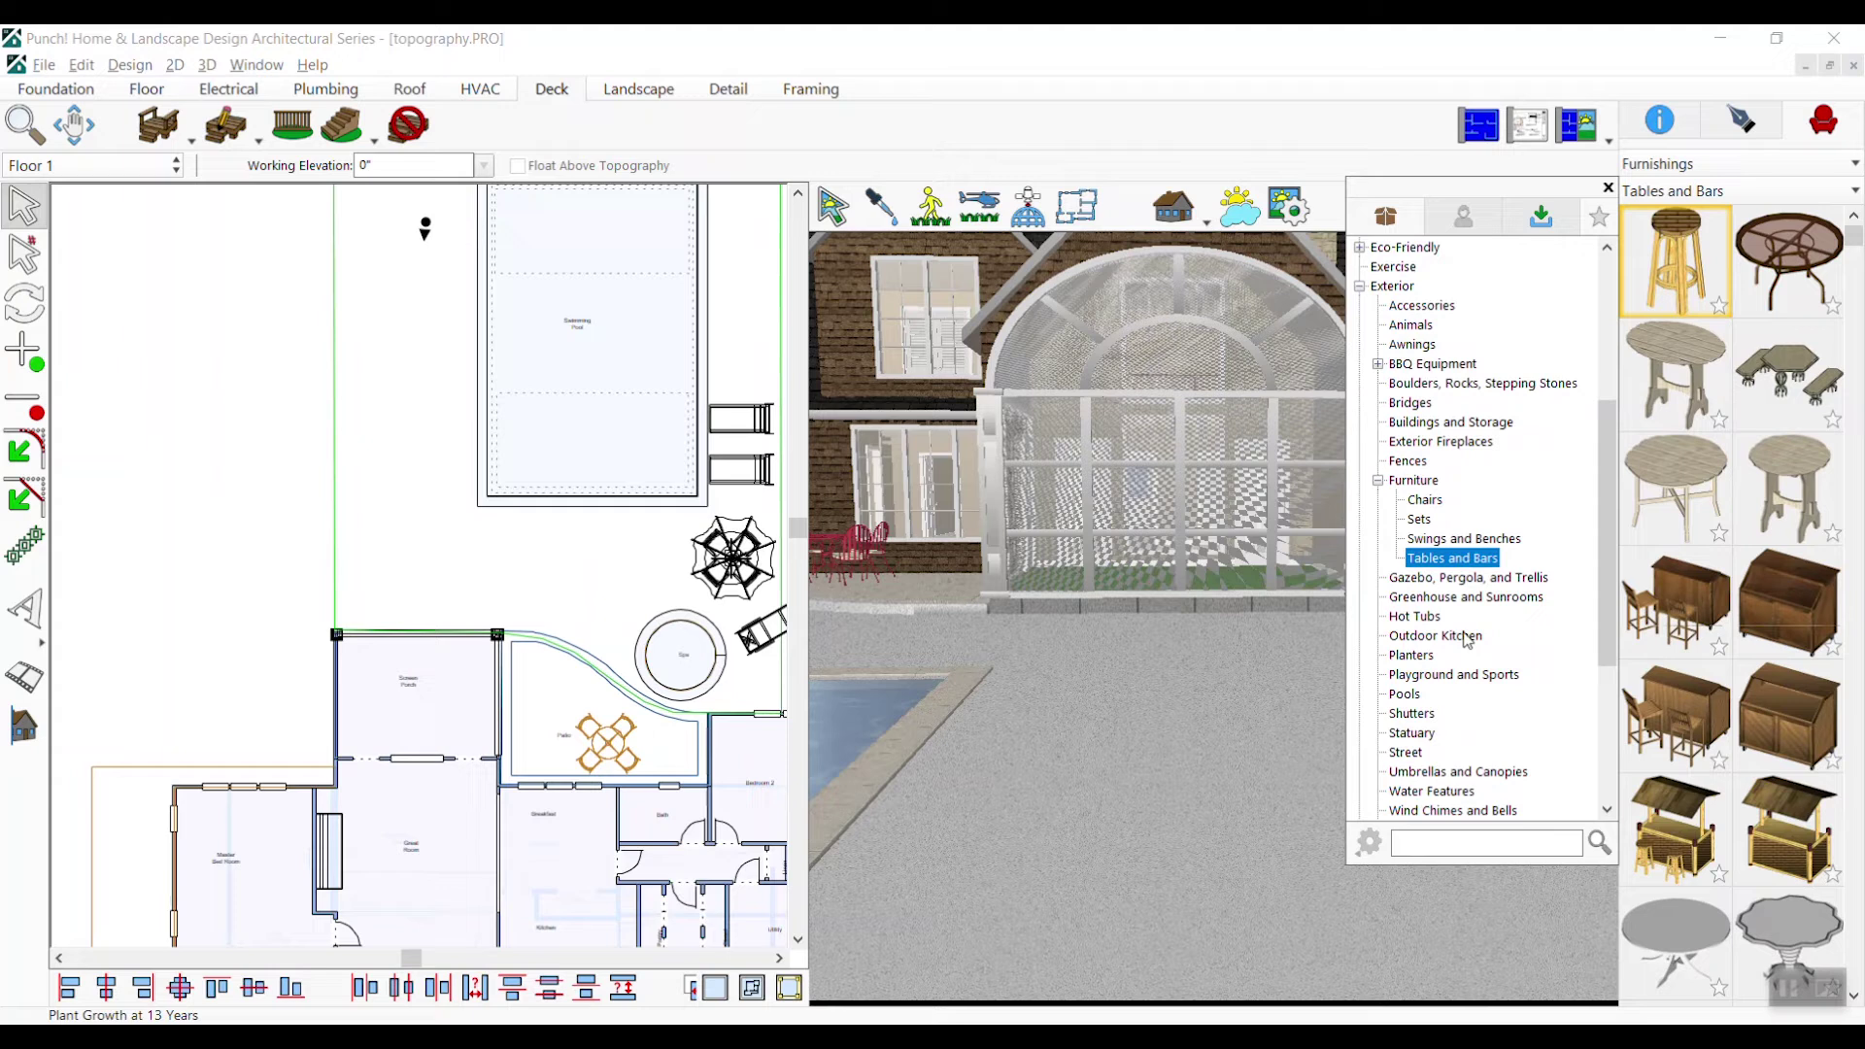
scroll(1467, 640, down, 1)
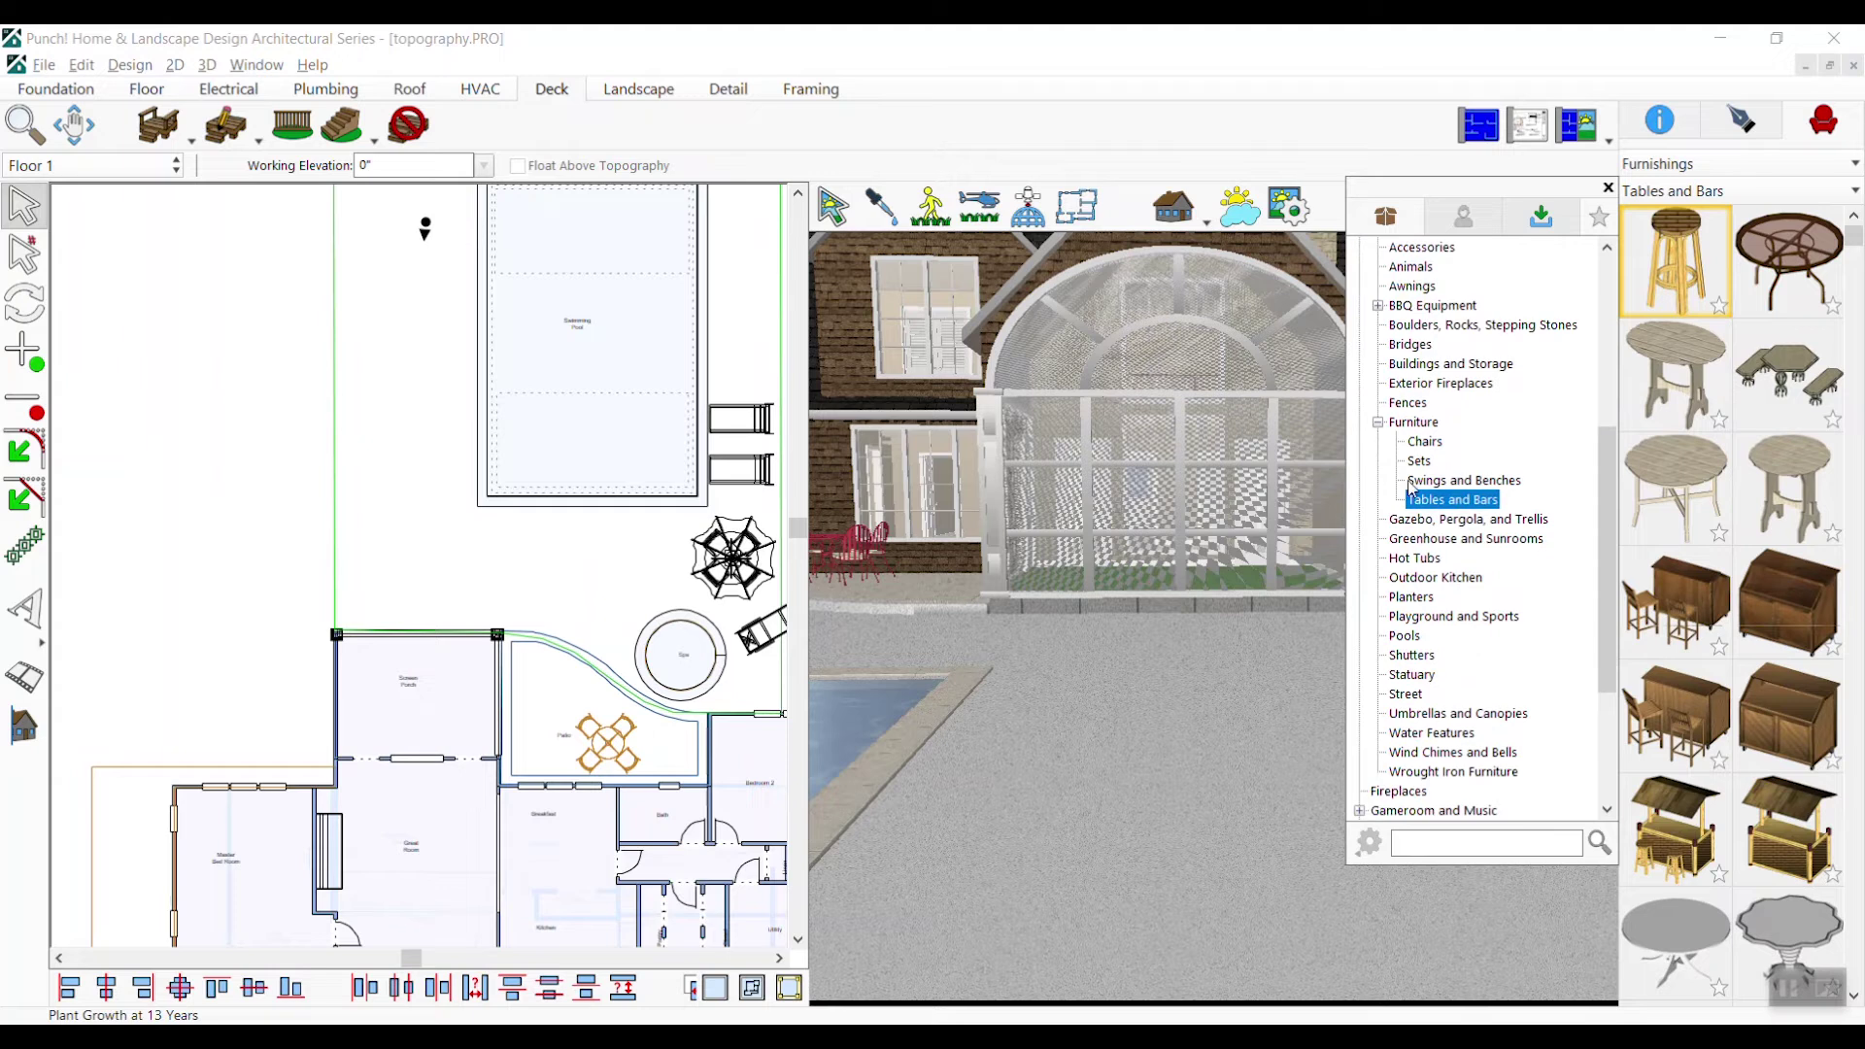
click(1607, 187)
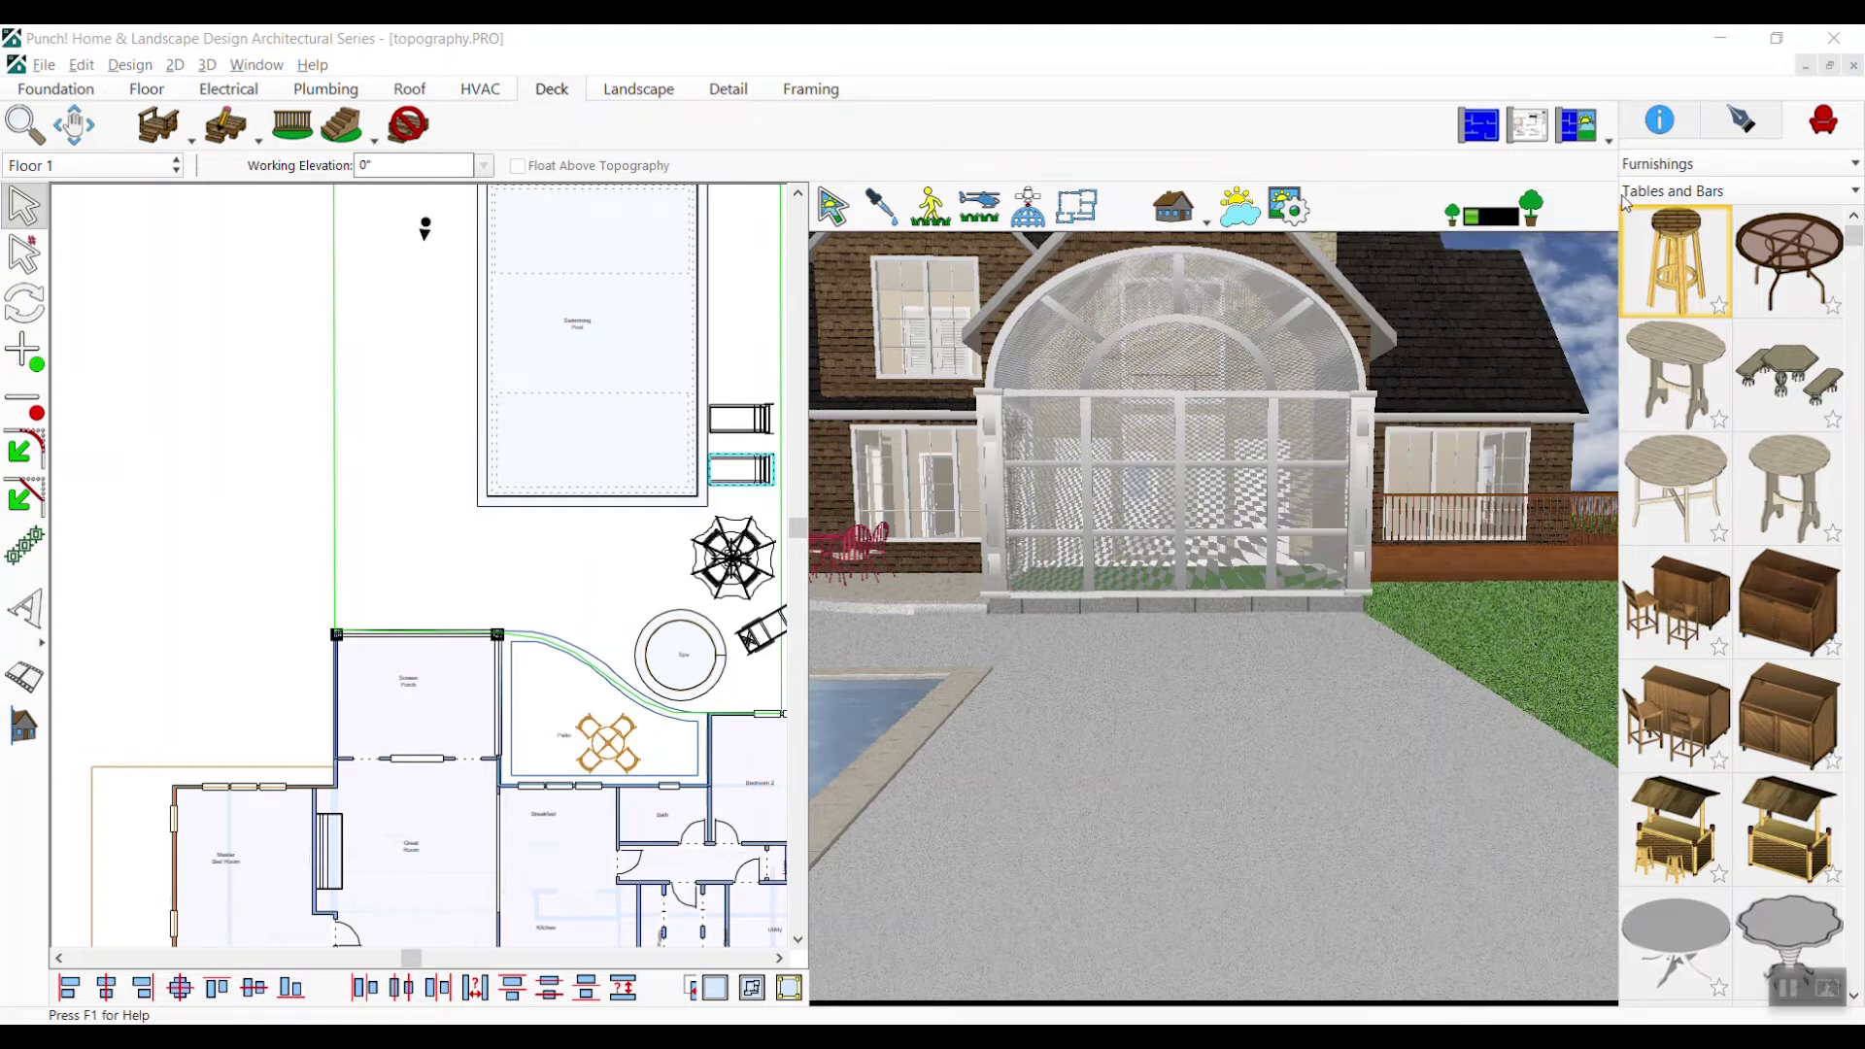
click(1669, 191)
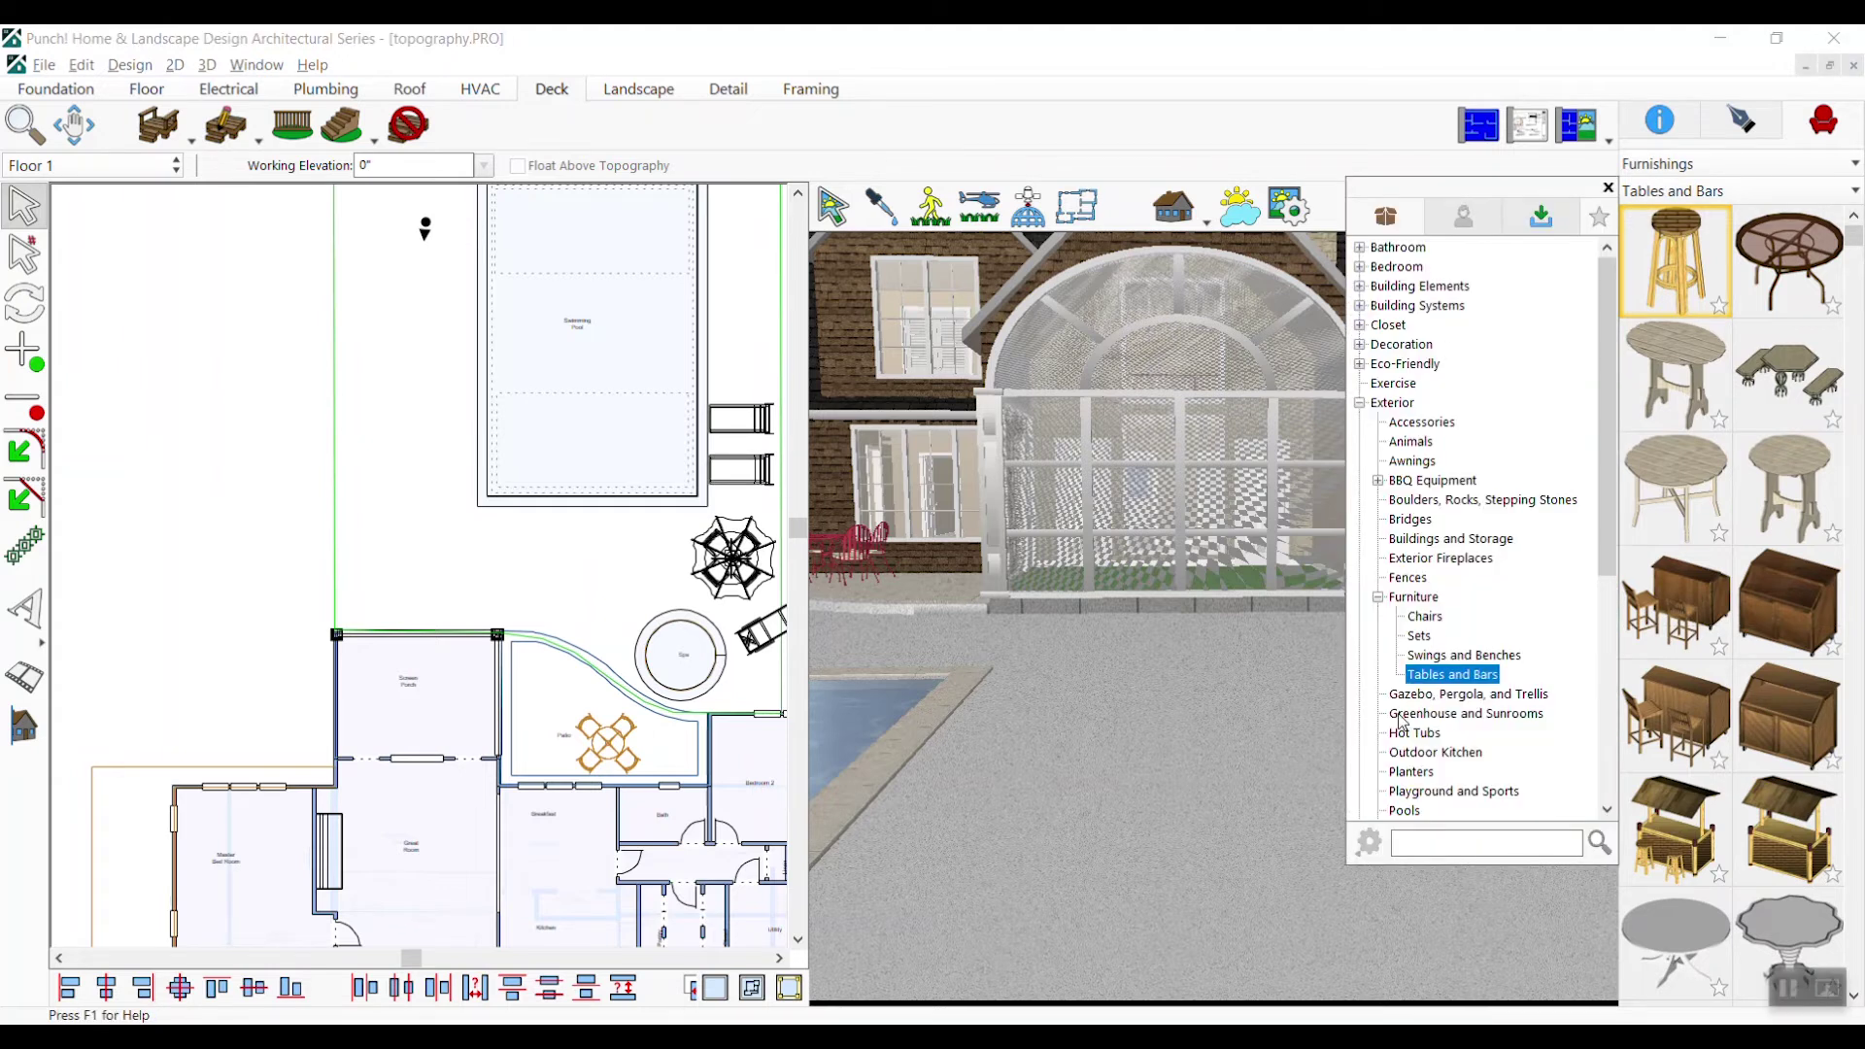
Place a stone outdoor kitchen island from the Outdoor Kitchen catalog just above the house's upper-left corner
click(1416, 754)
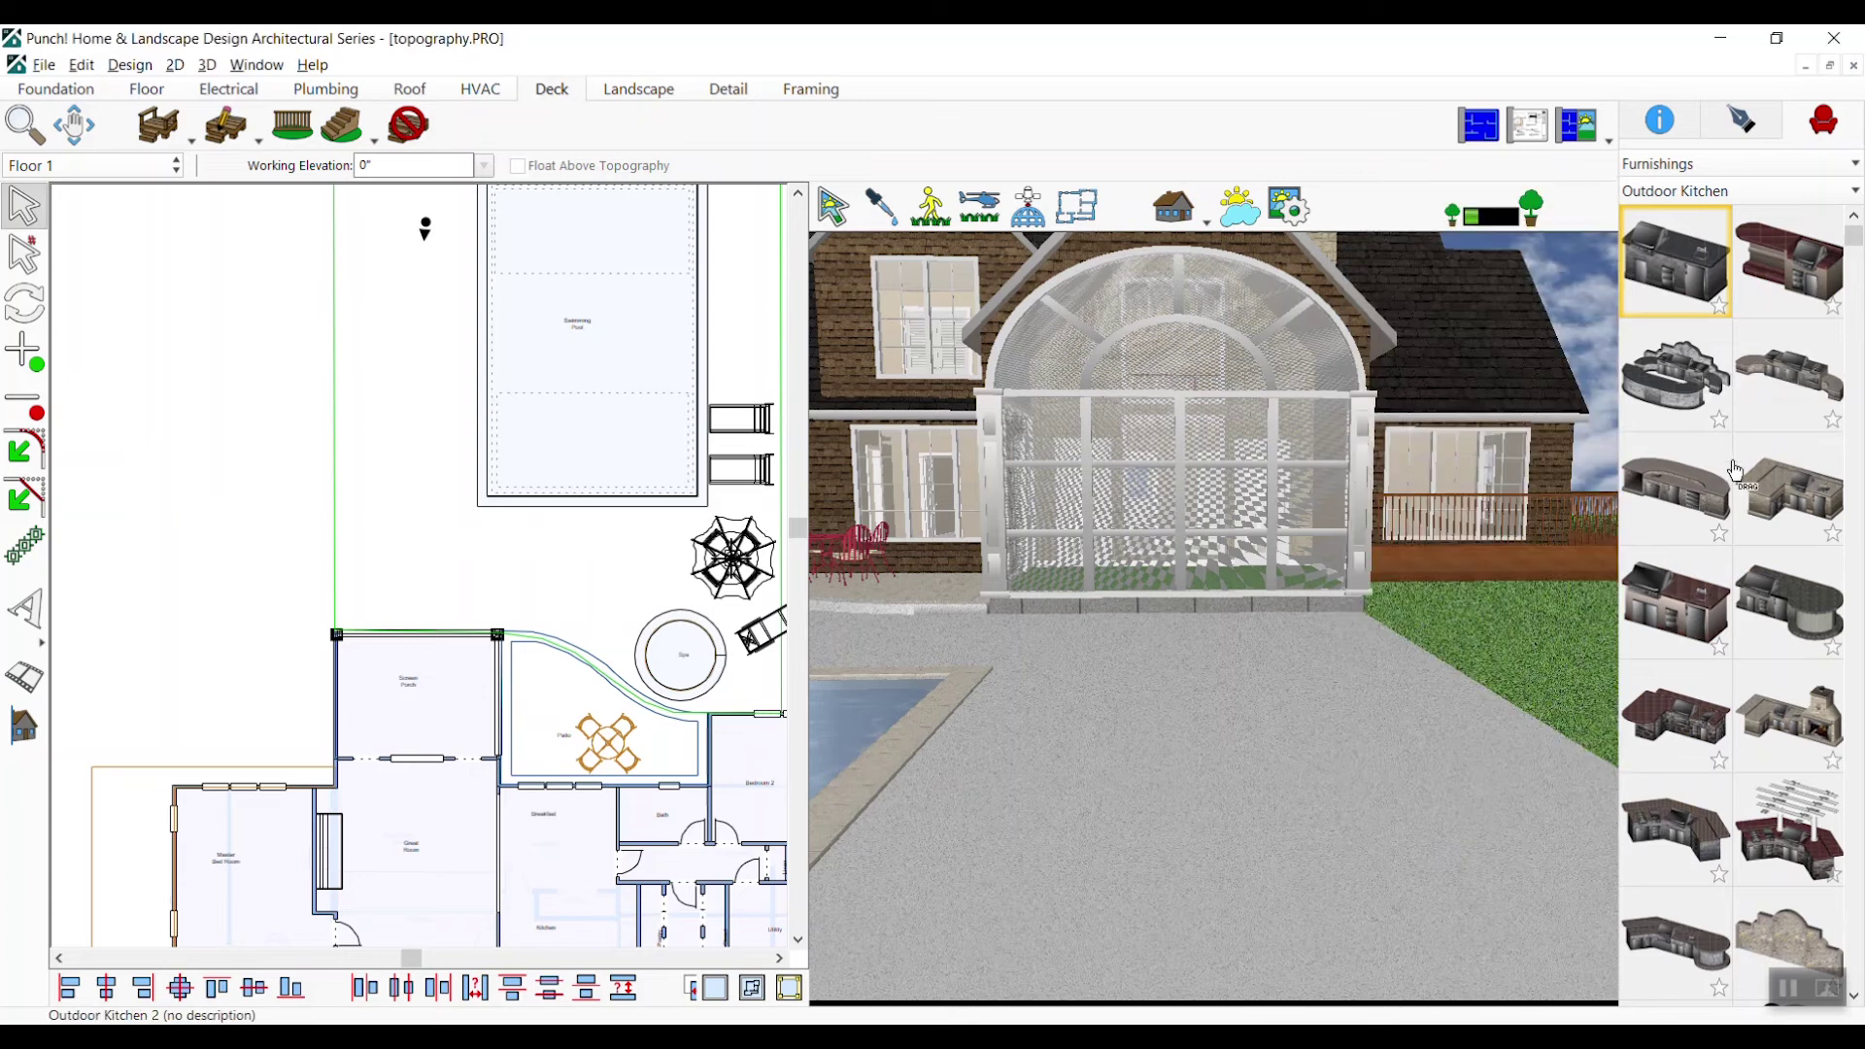
click(1737, 472)
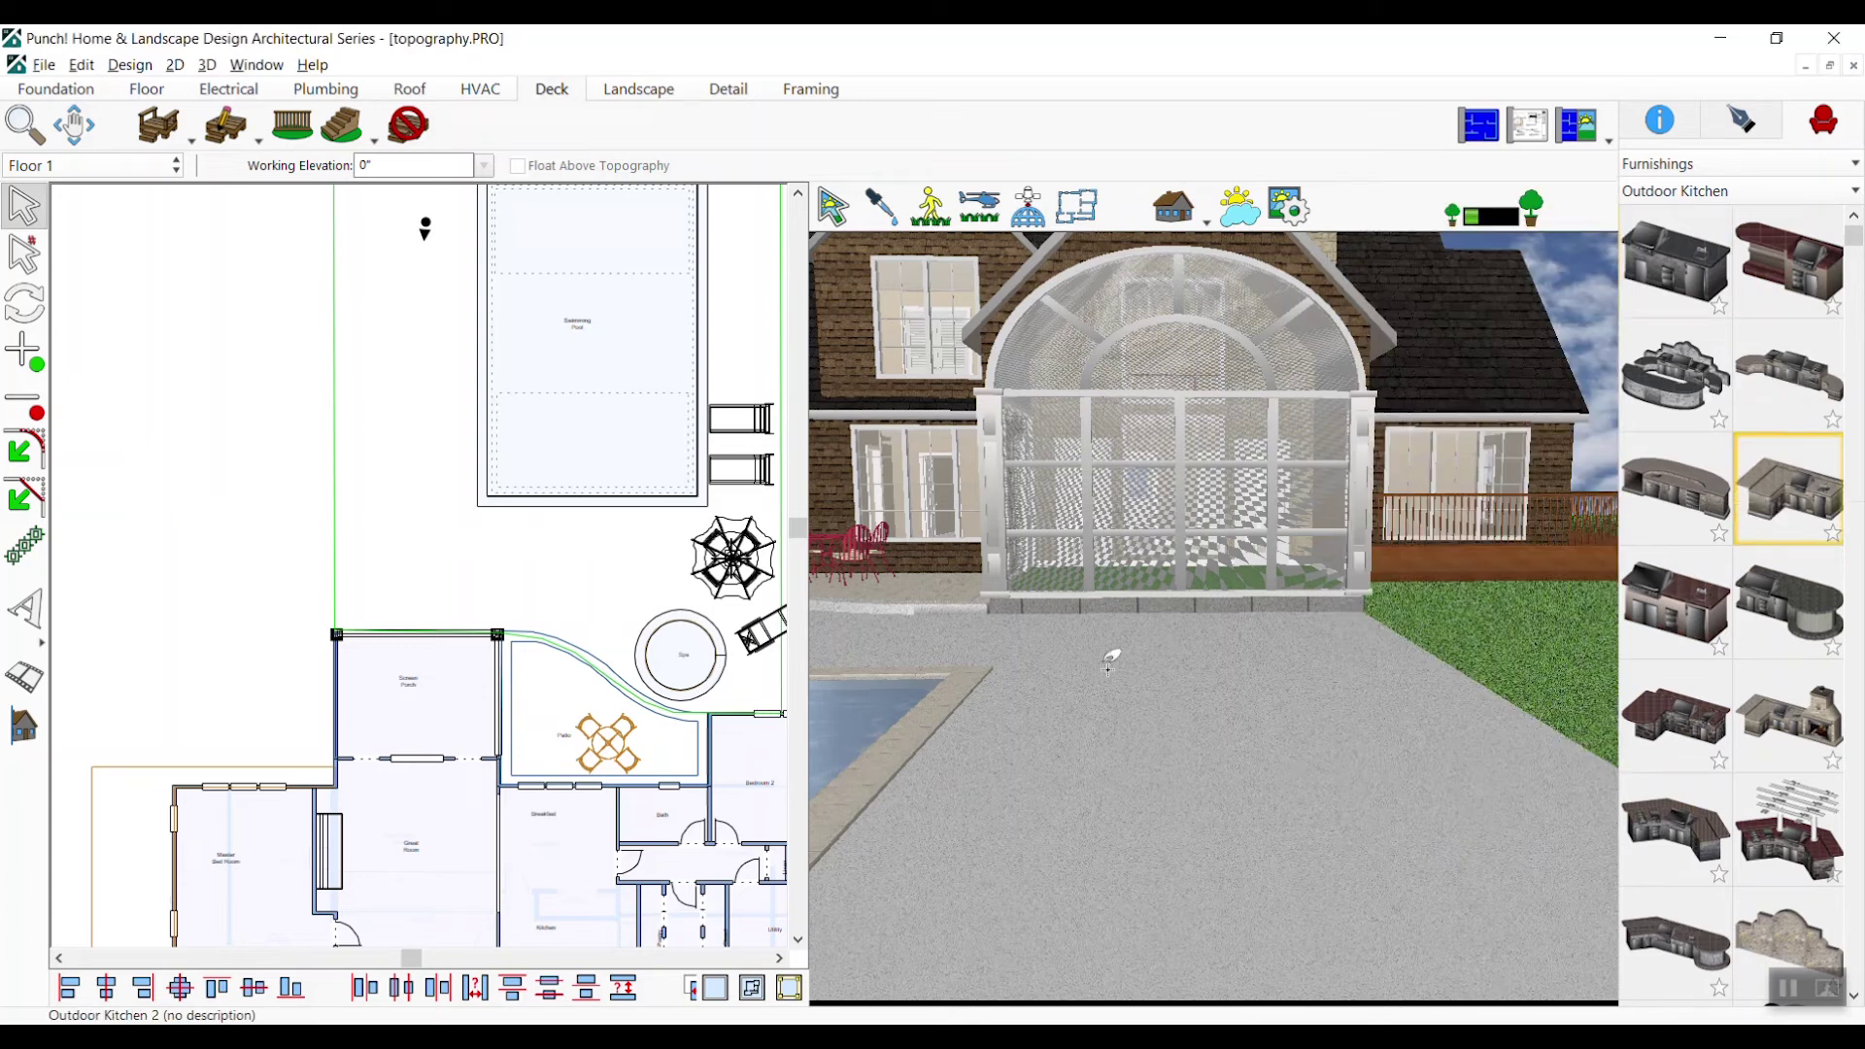
click(1197, 661)
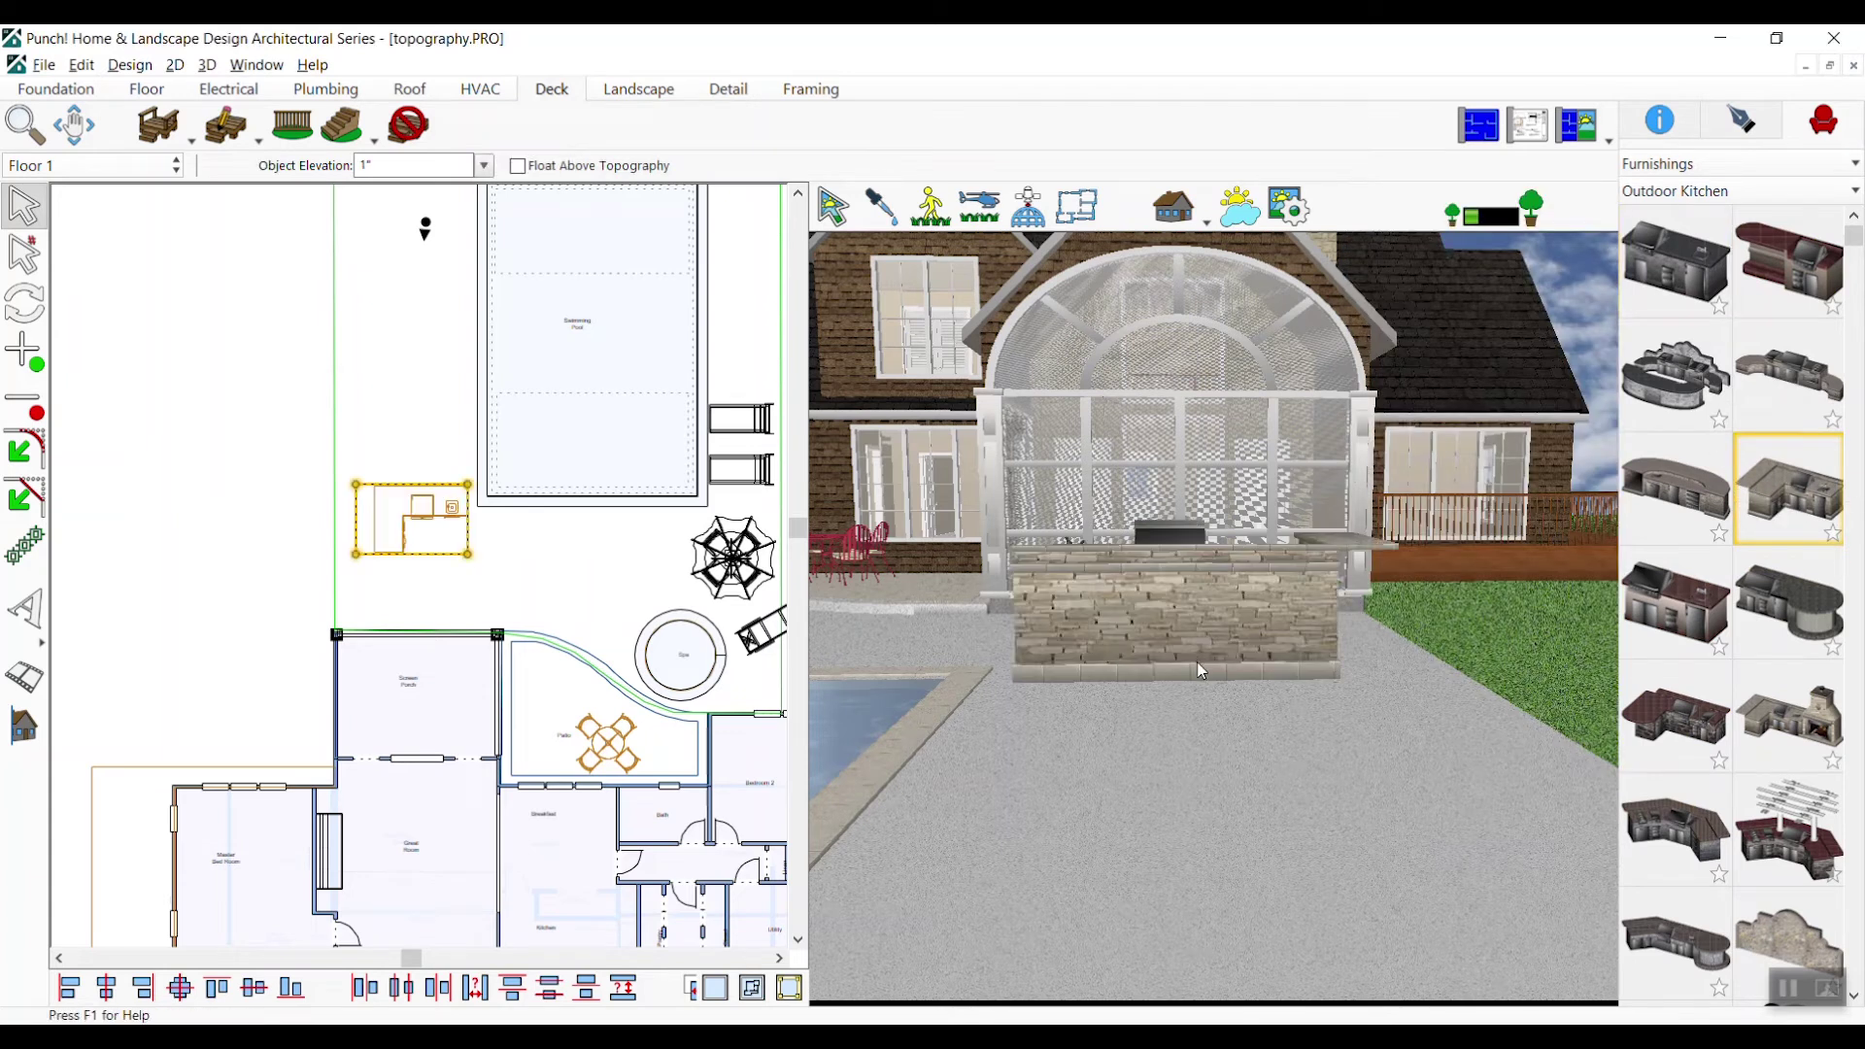
drag(417, 490, 403, 551)
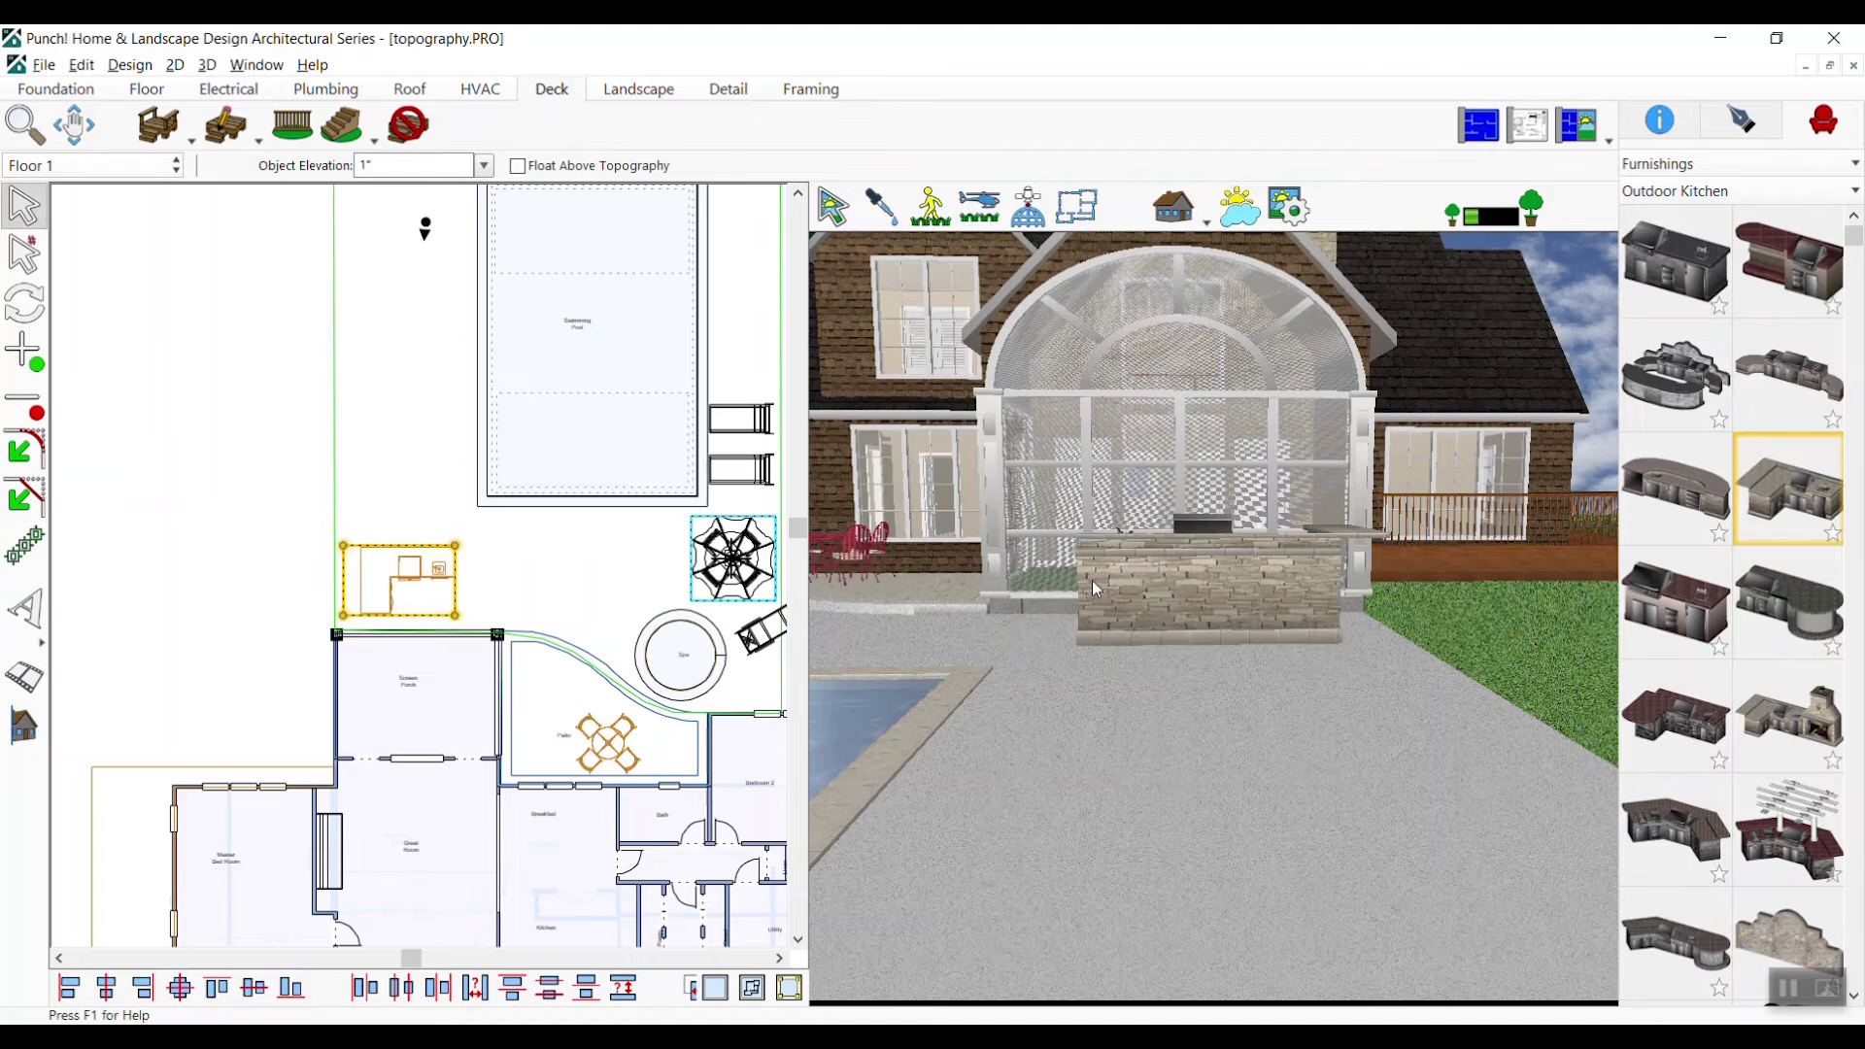
drag(1097, 589, 1101, 551)
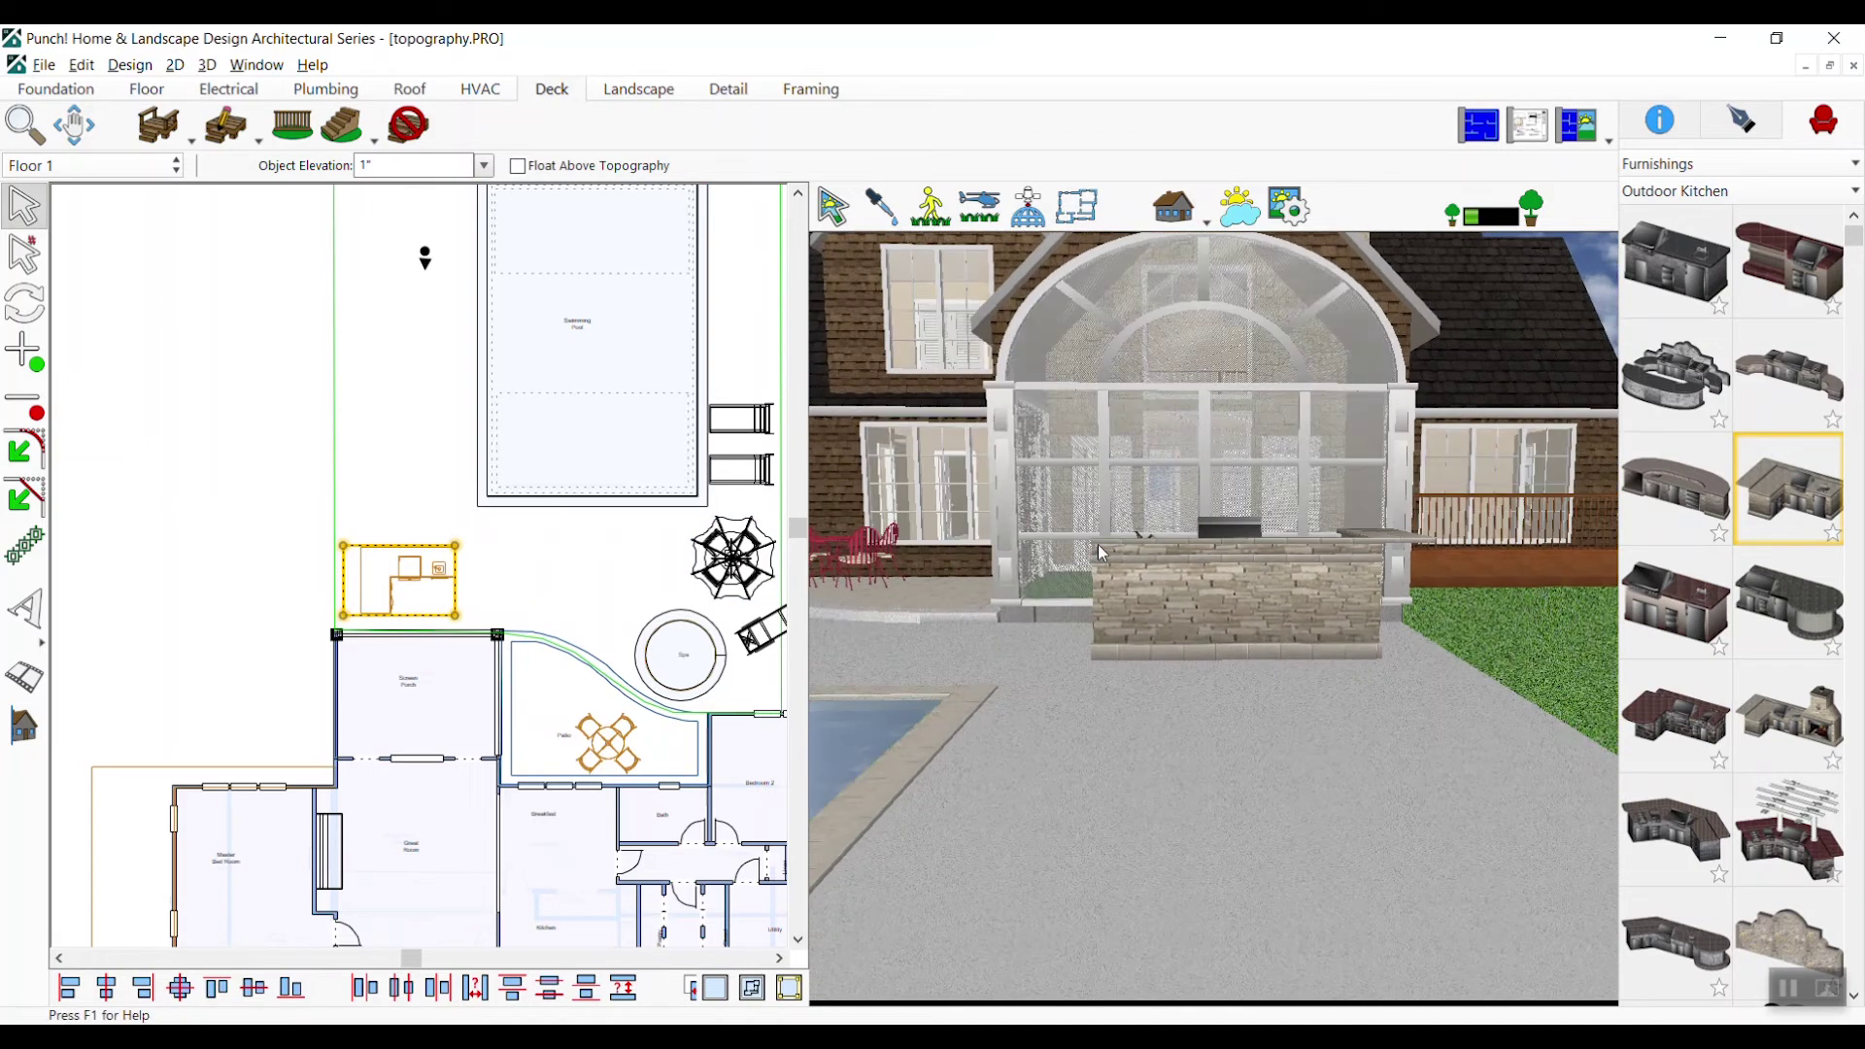
Place an outdoor stainless cabinet above the kitchen using the landscape cabinet tool
click(667, 96)
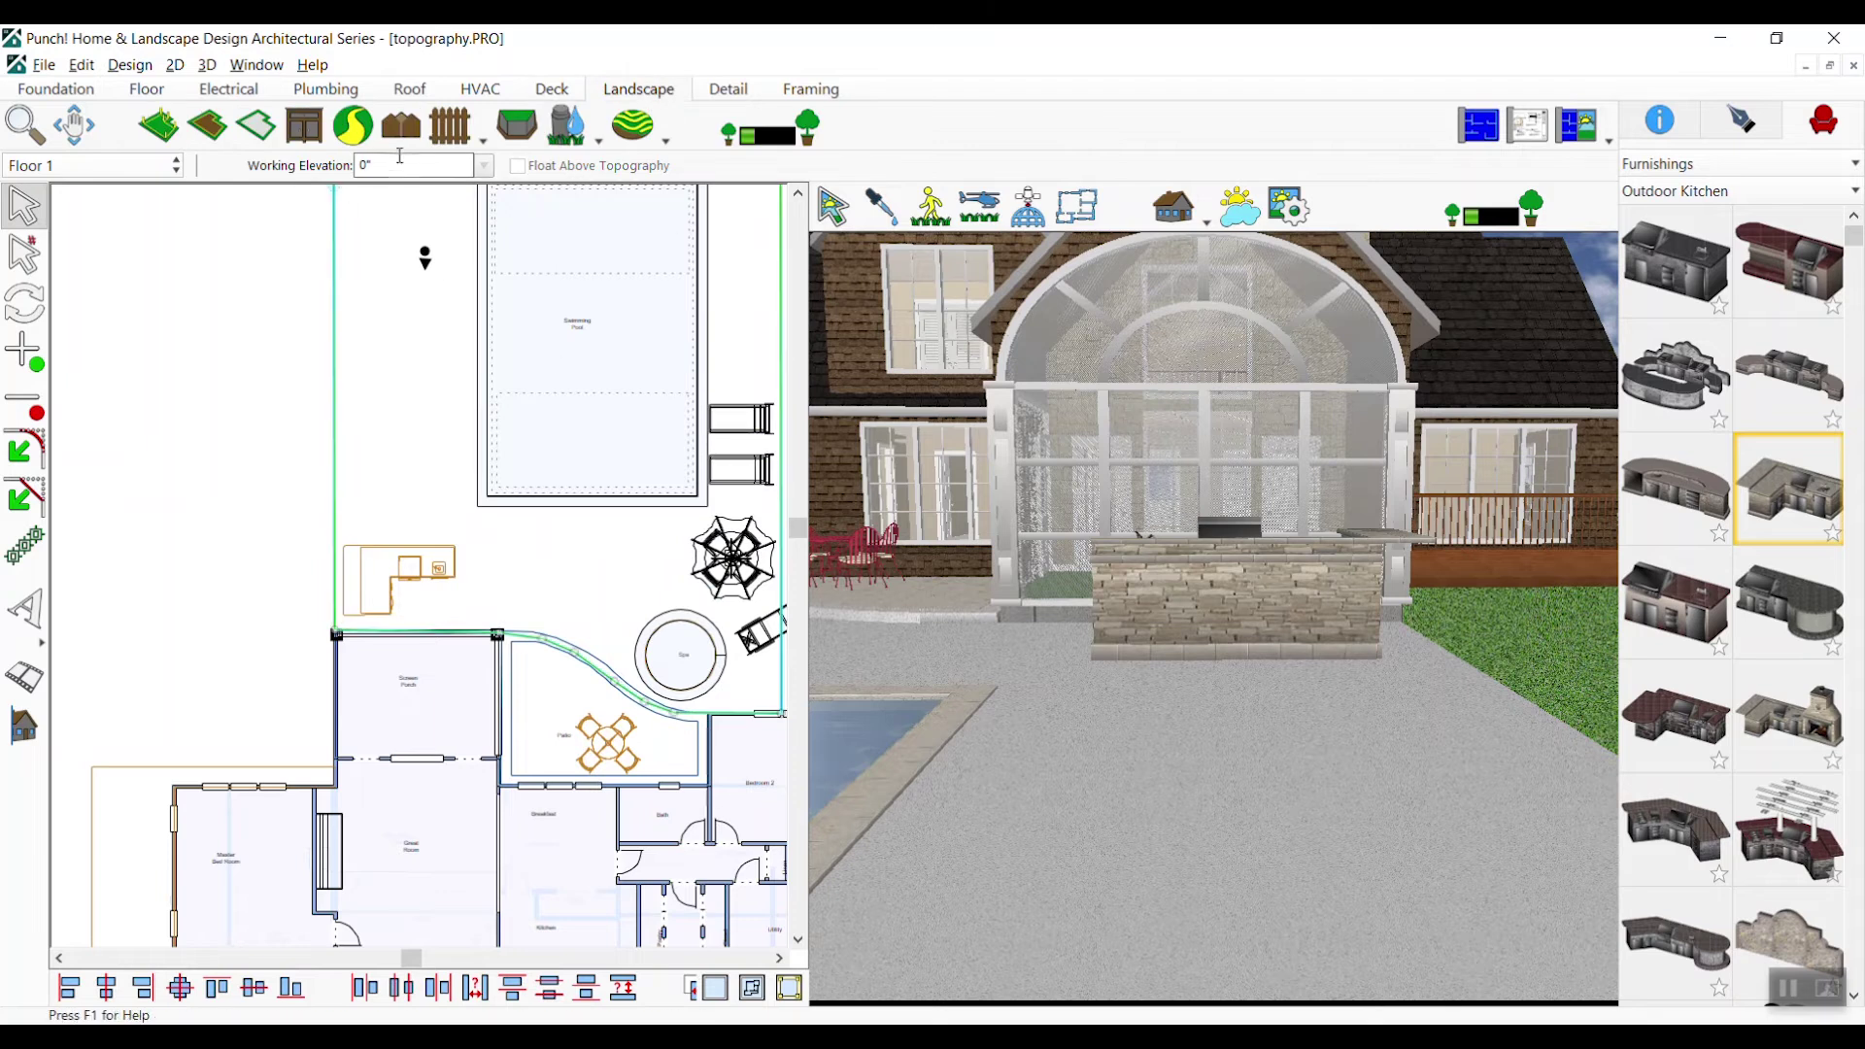
click(305, 125)
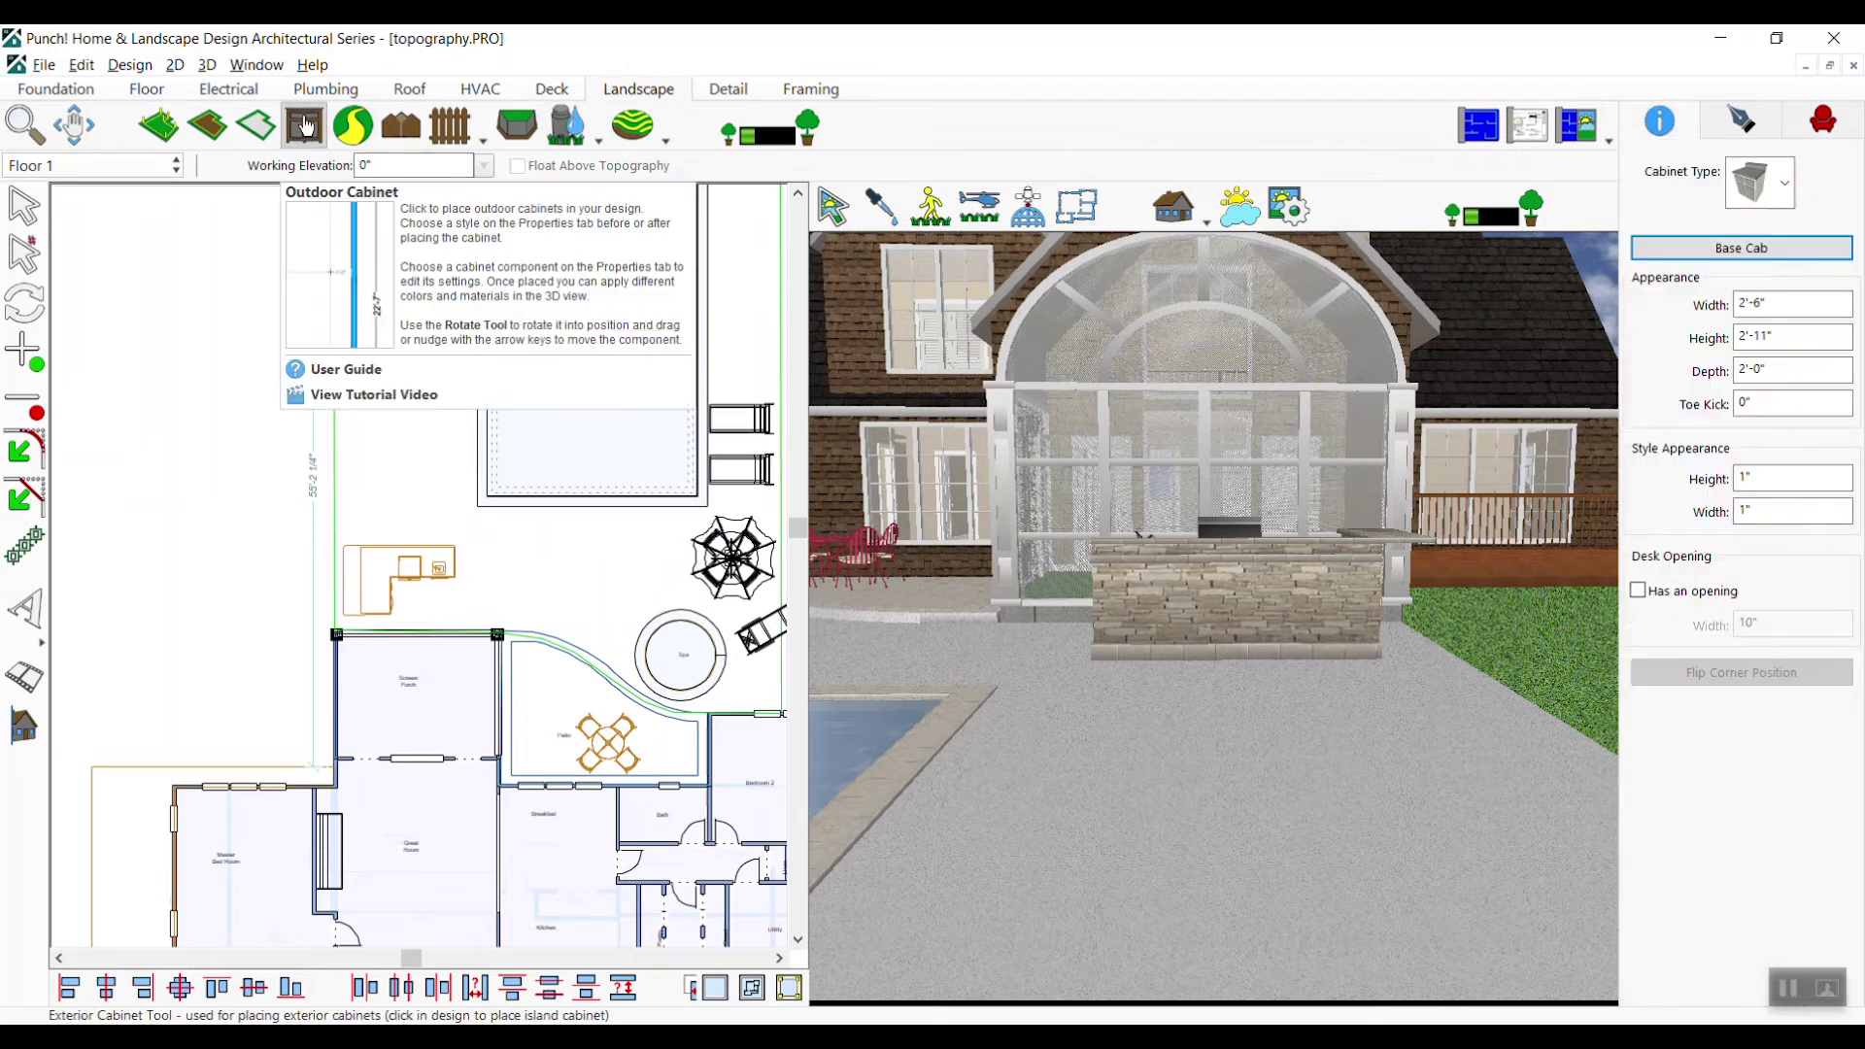
click(373, 513)
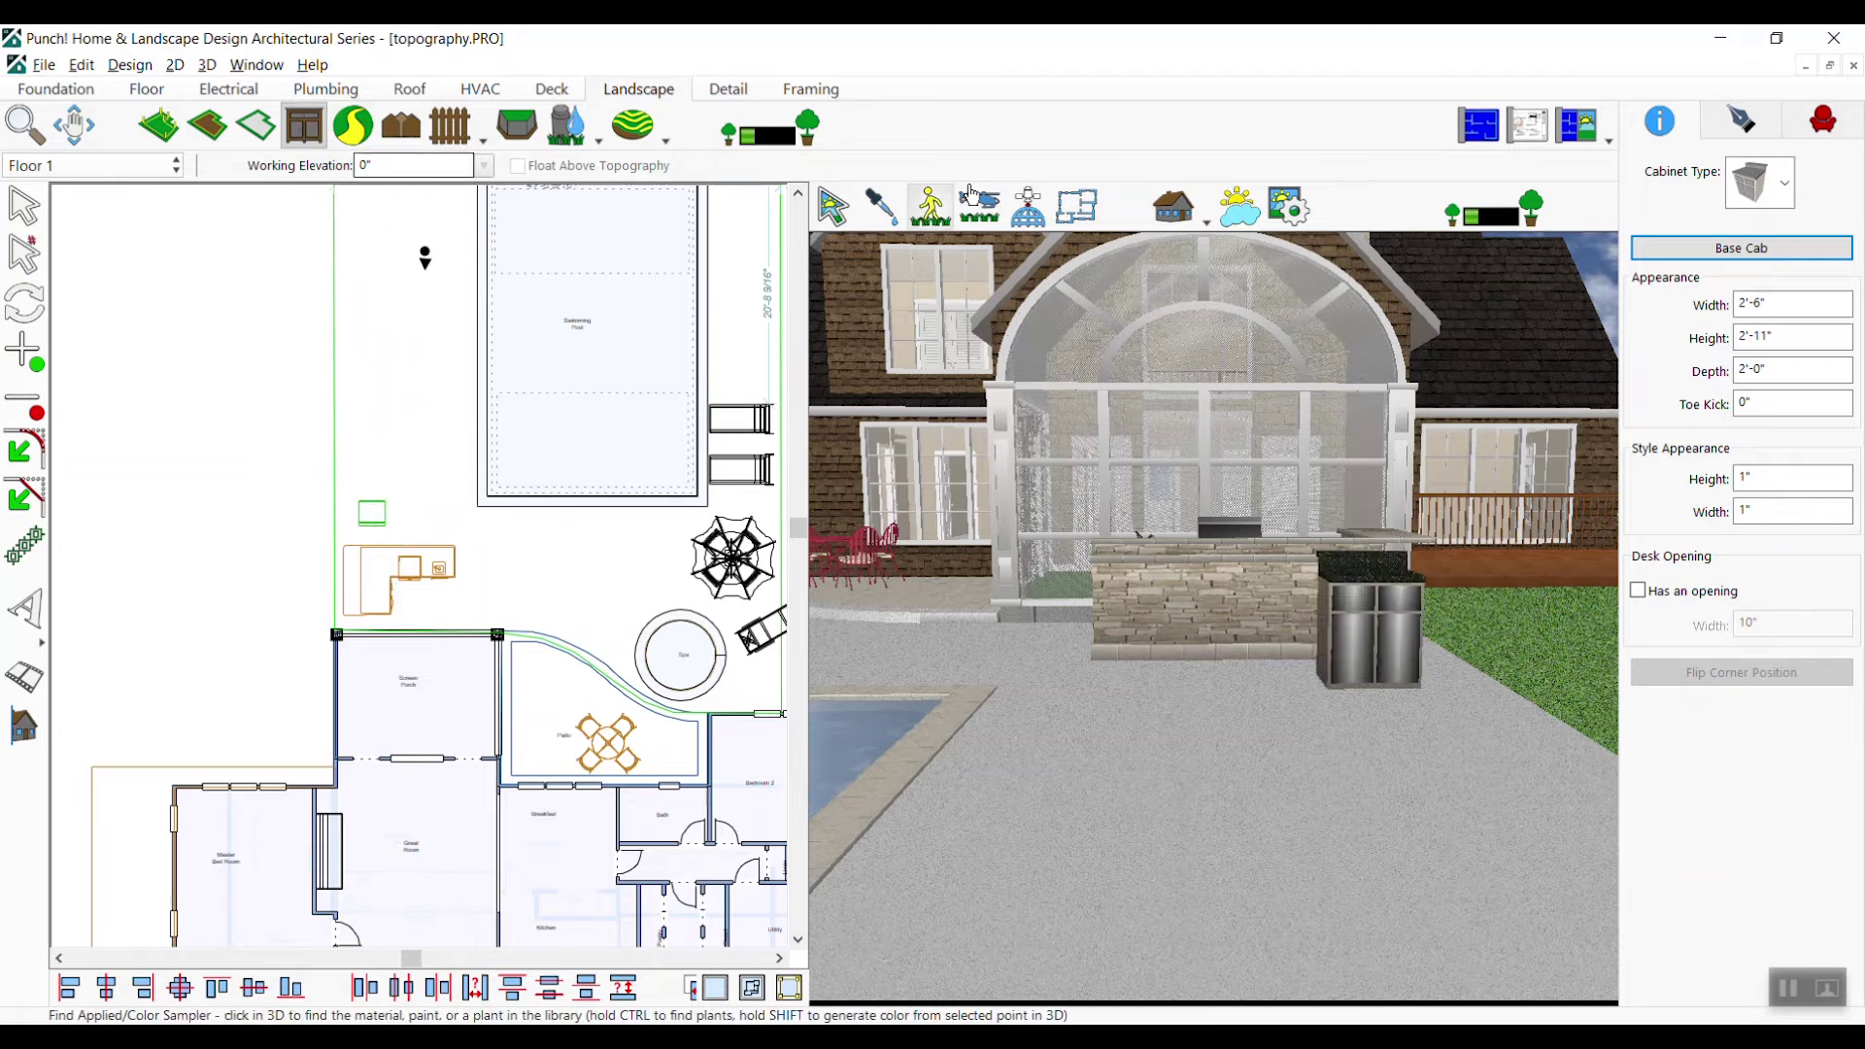
Add a 2 Burner Gas Grill cabinet beside the stainless cabinet
click(1785, 185)
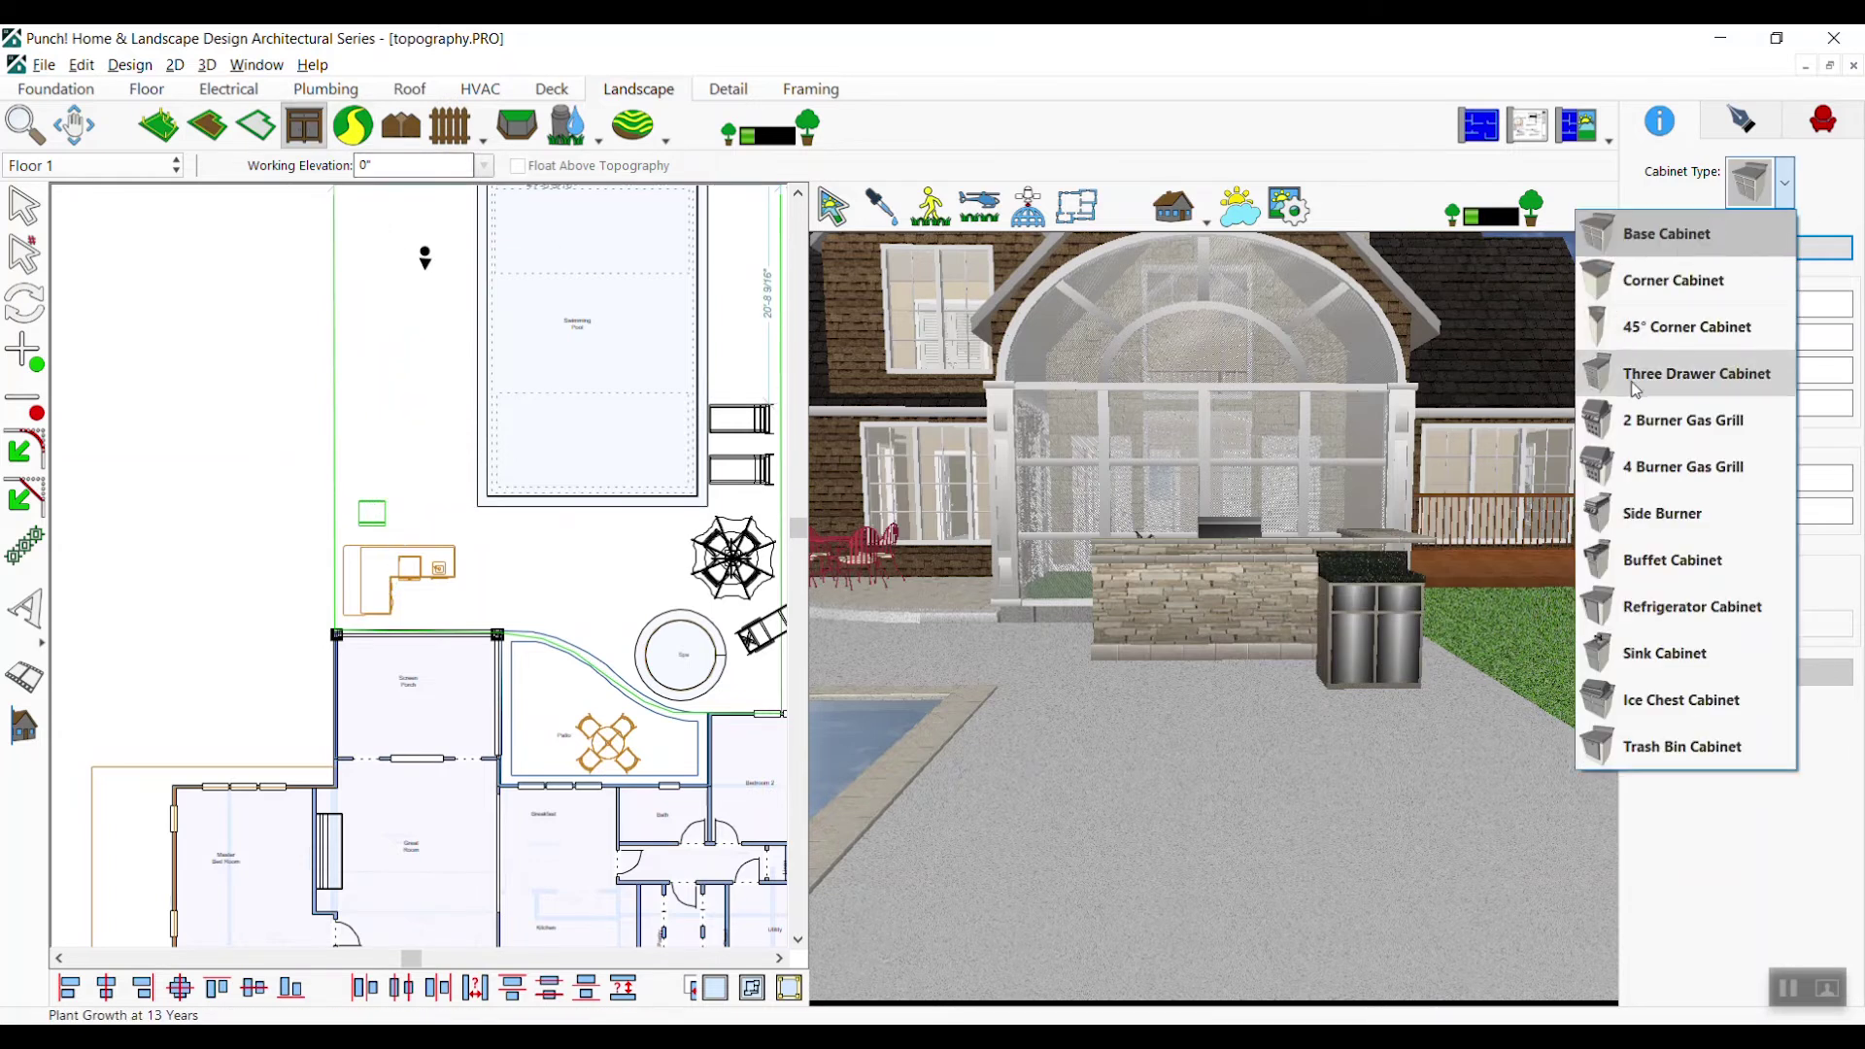
click(1641, 419)
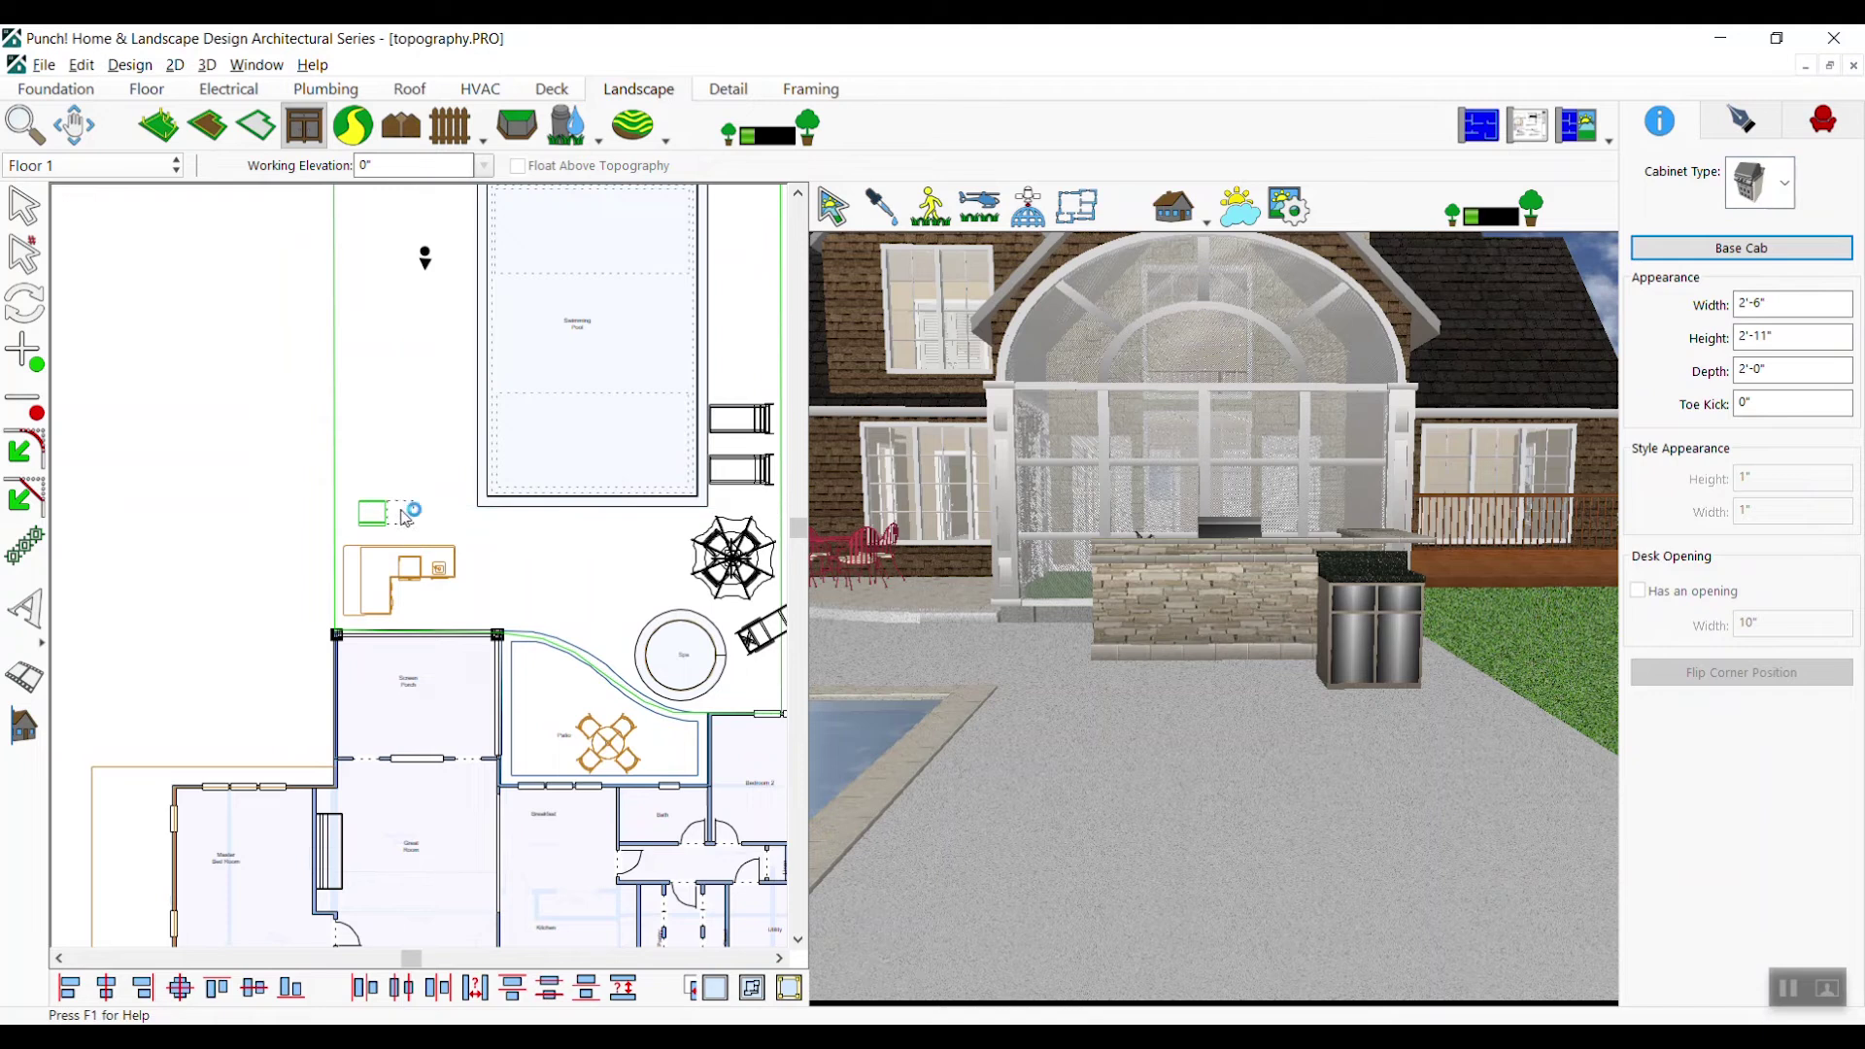
click(406, 517)
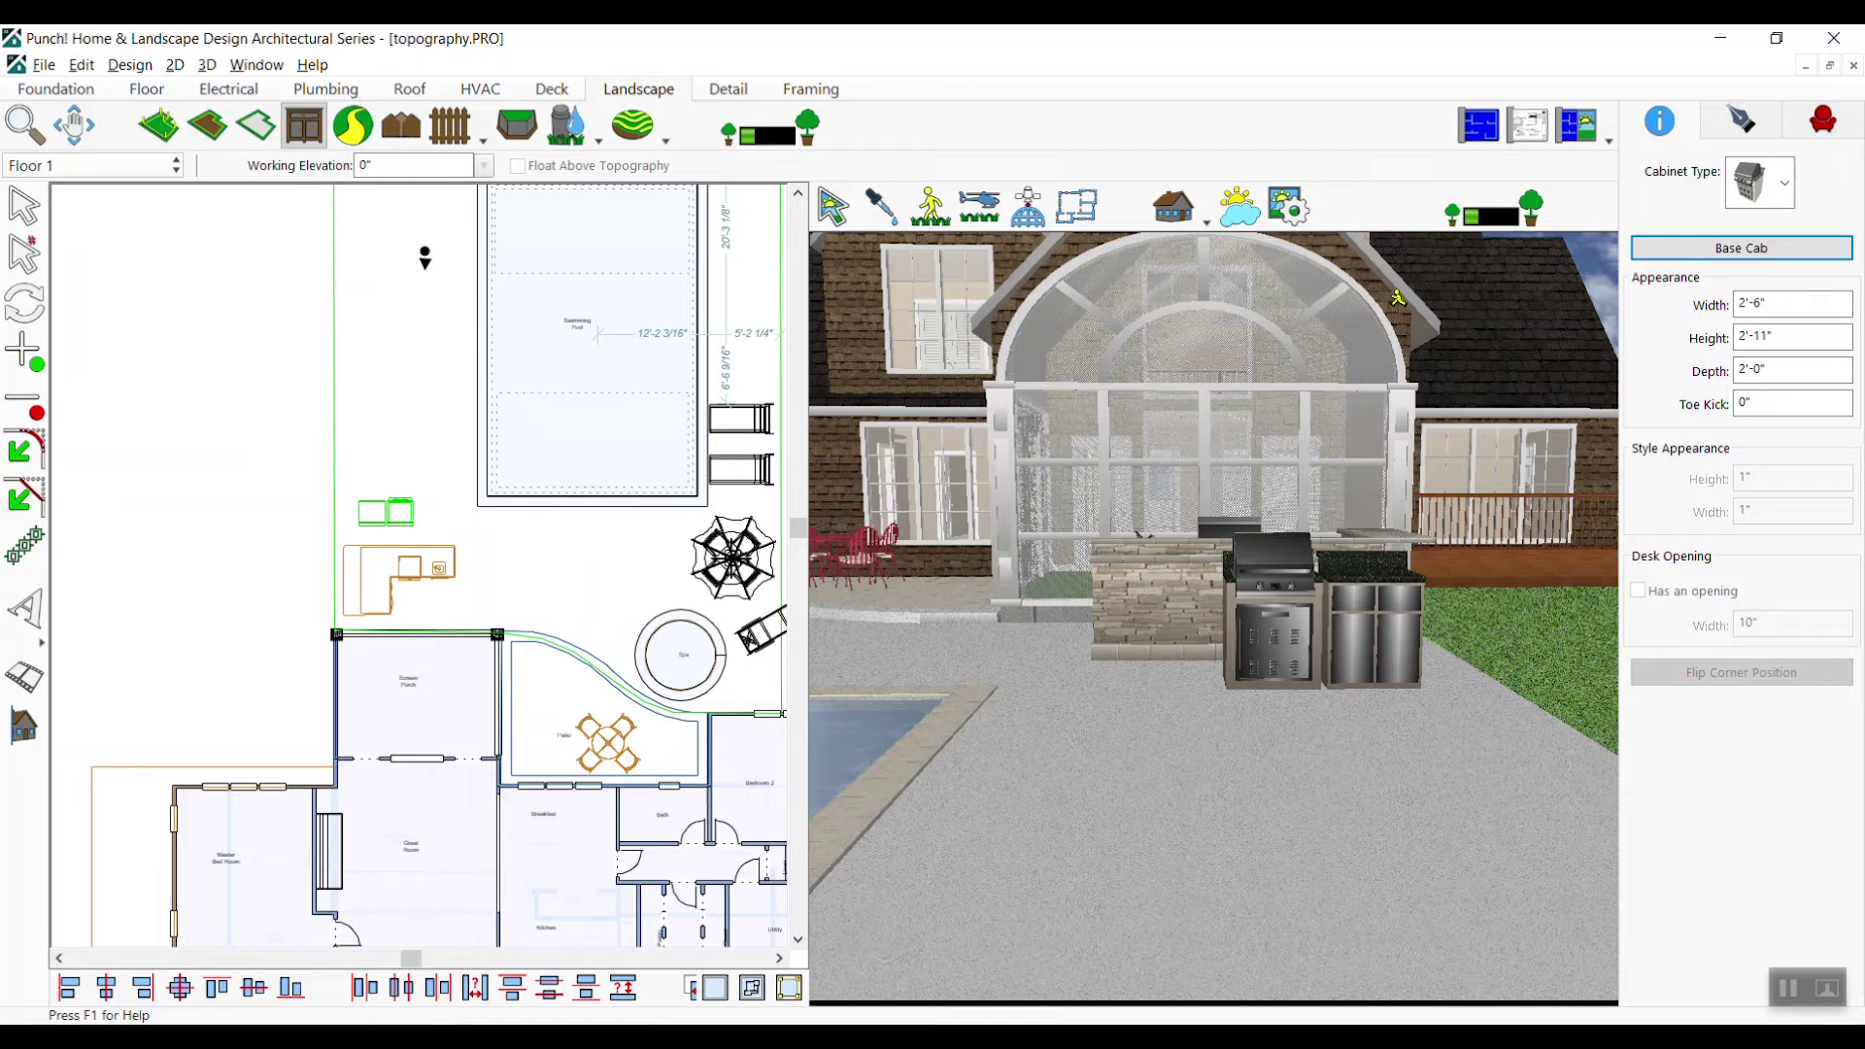
click(1744, 189)
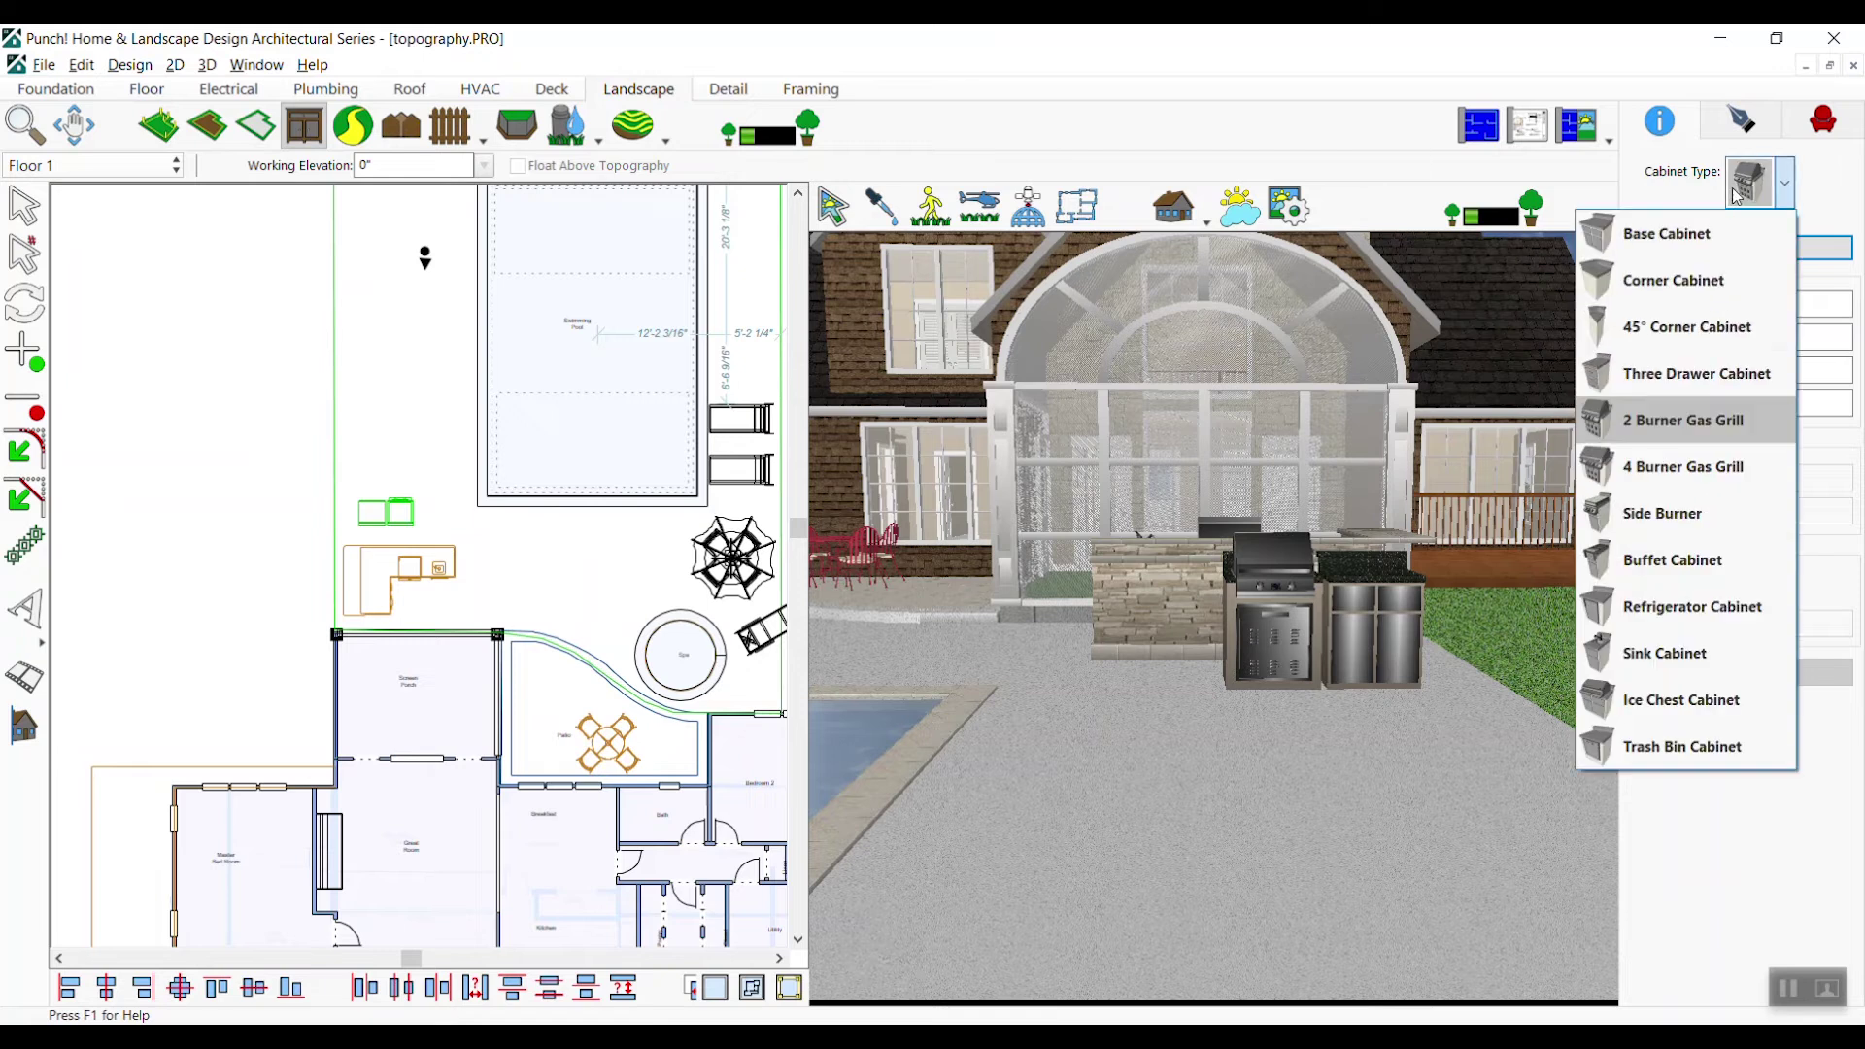
Place a Refrigerator Cabinet left of the gas grill, completing the three-cabinet run
click(1635, 604)
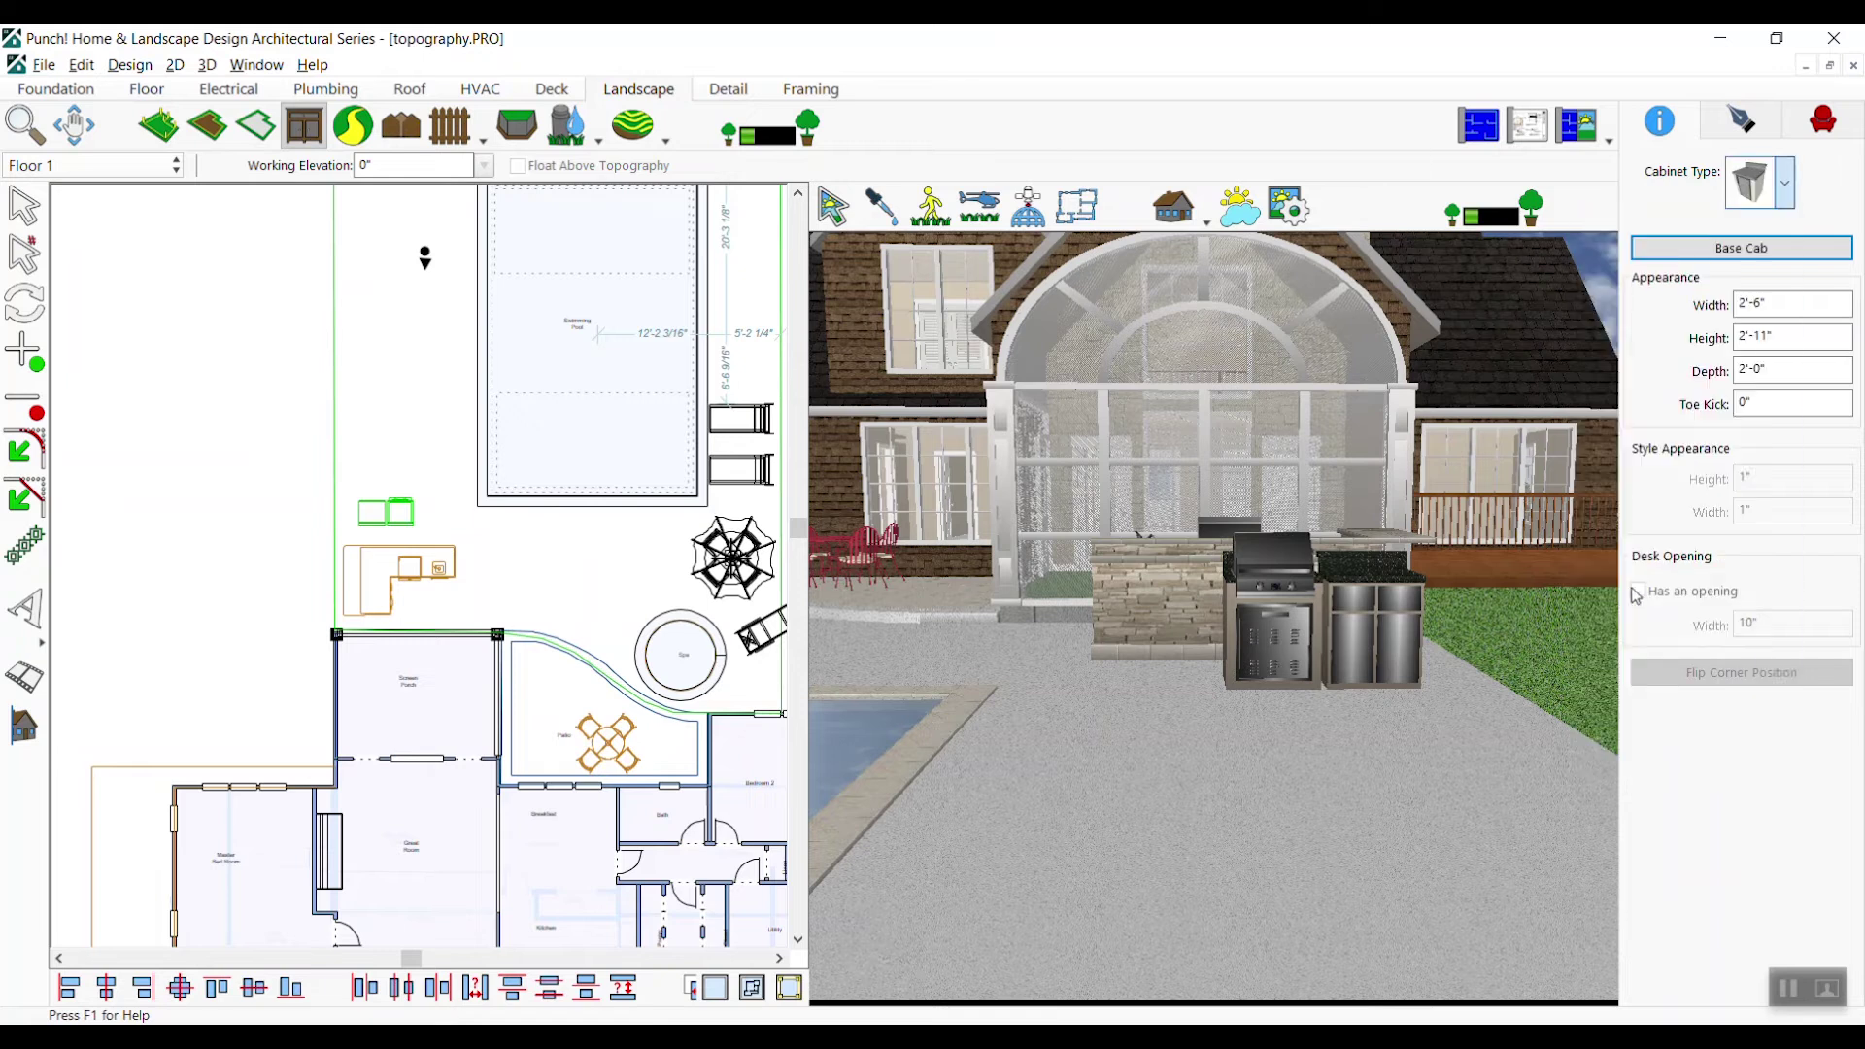
click(427, 512)
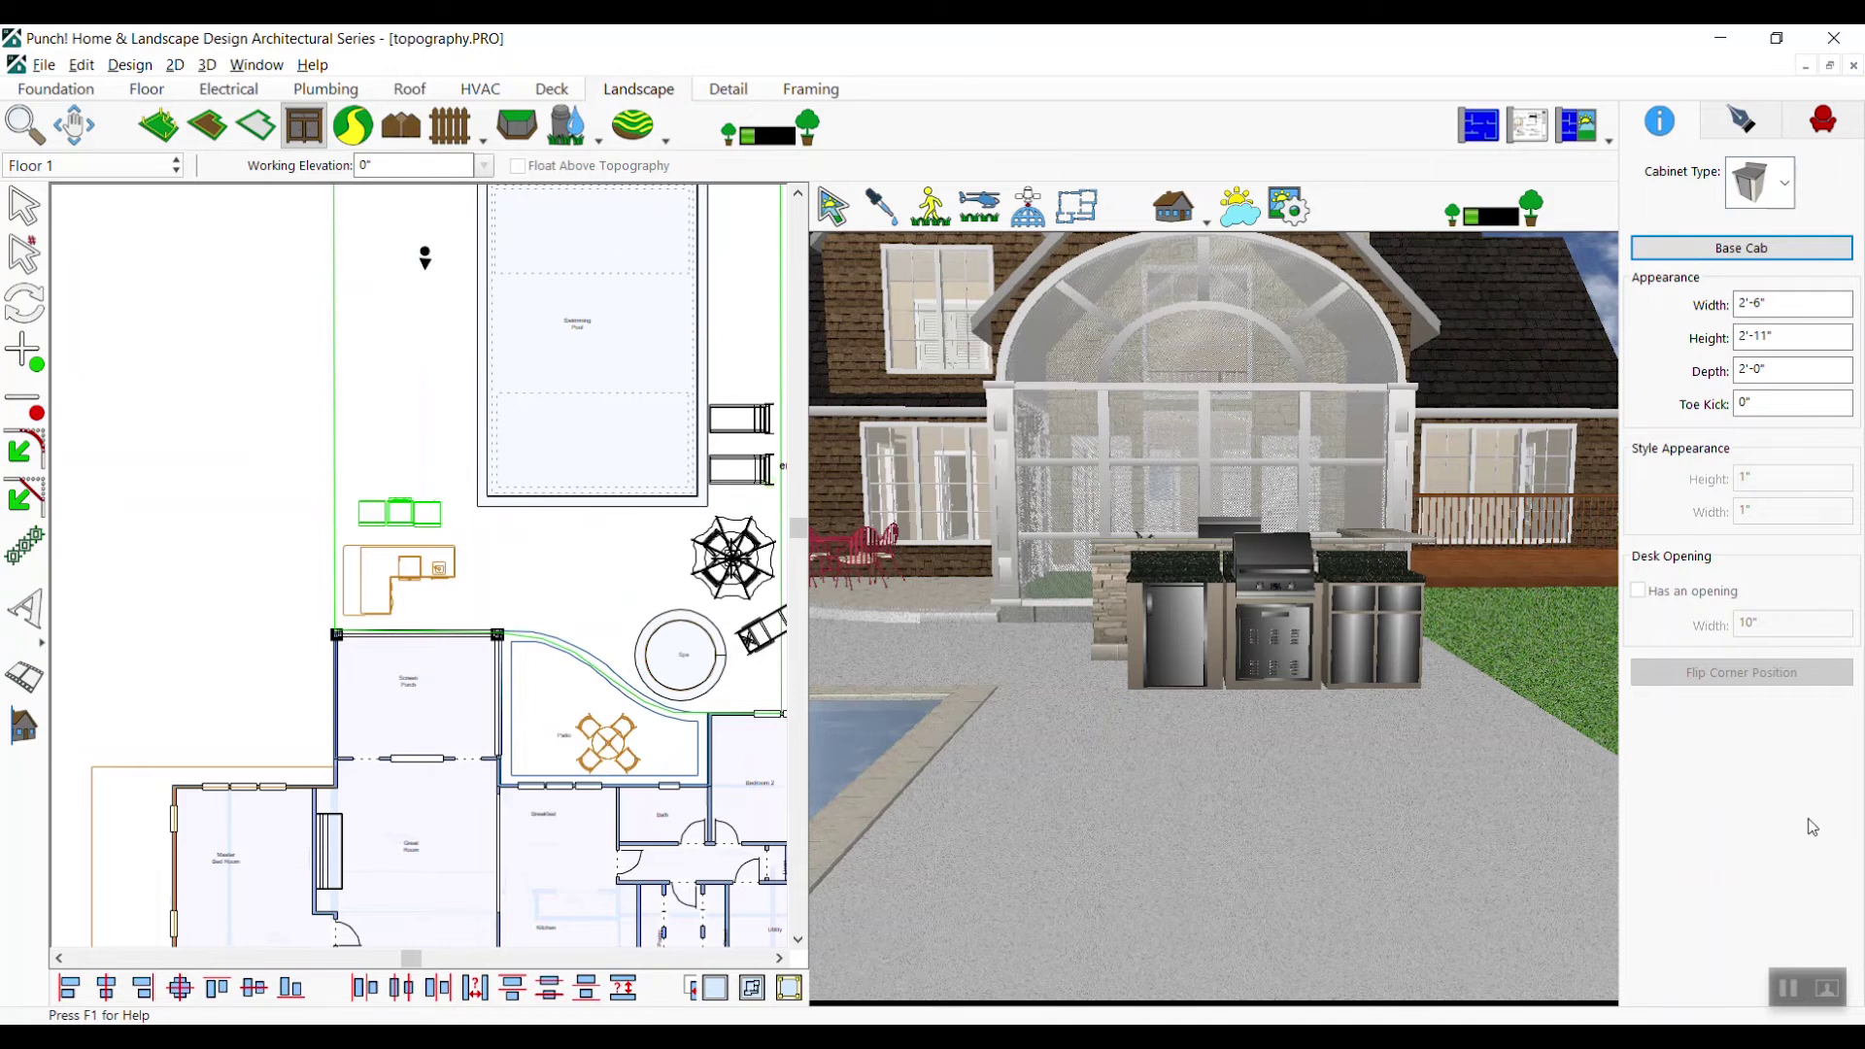
drag(1349, 794, 1343, 712)
drag(1433, 553, 1448, 572)
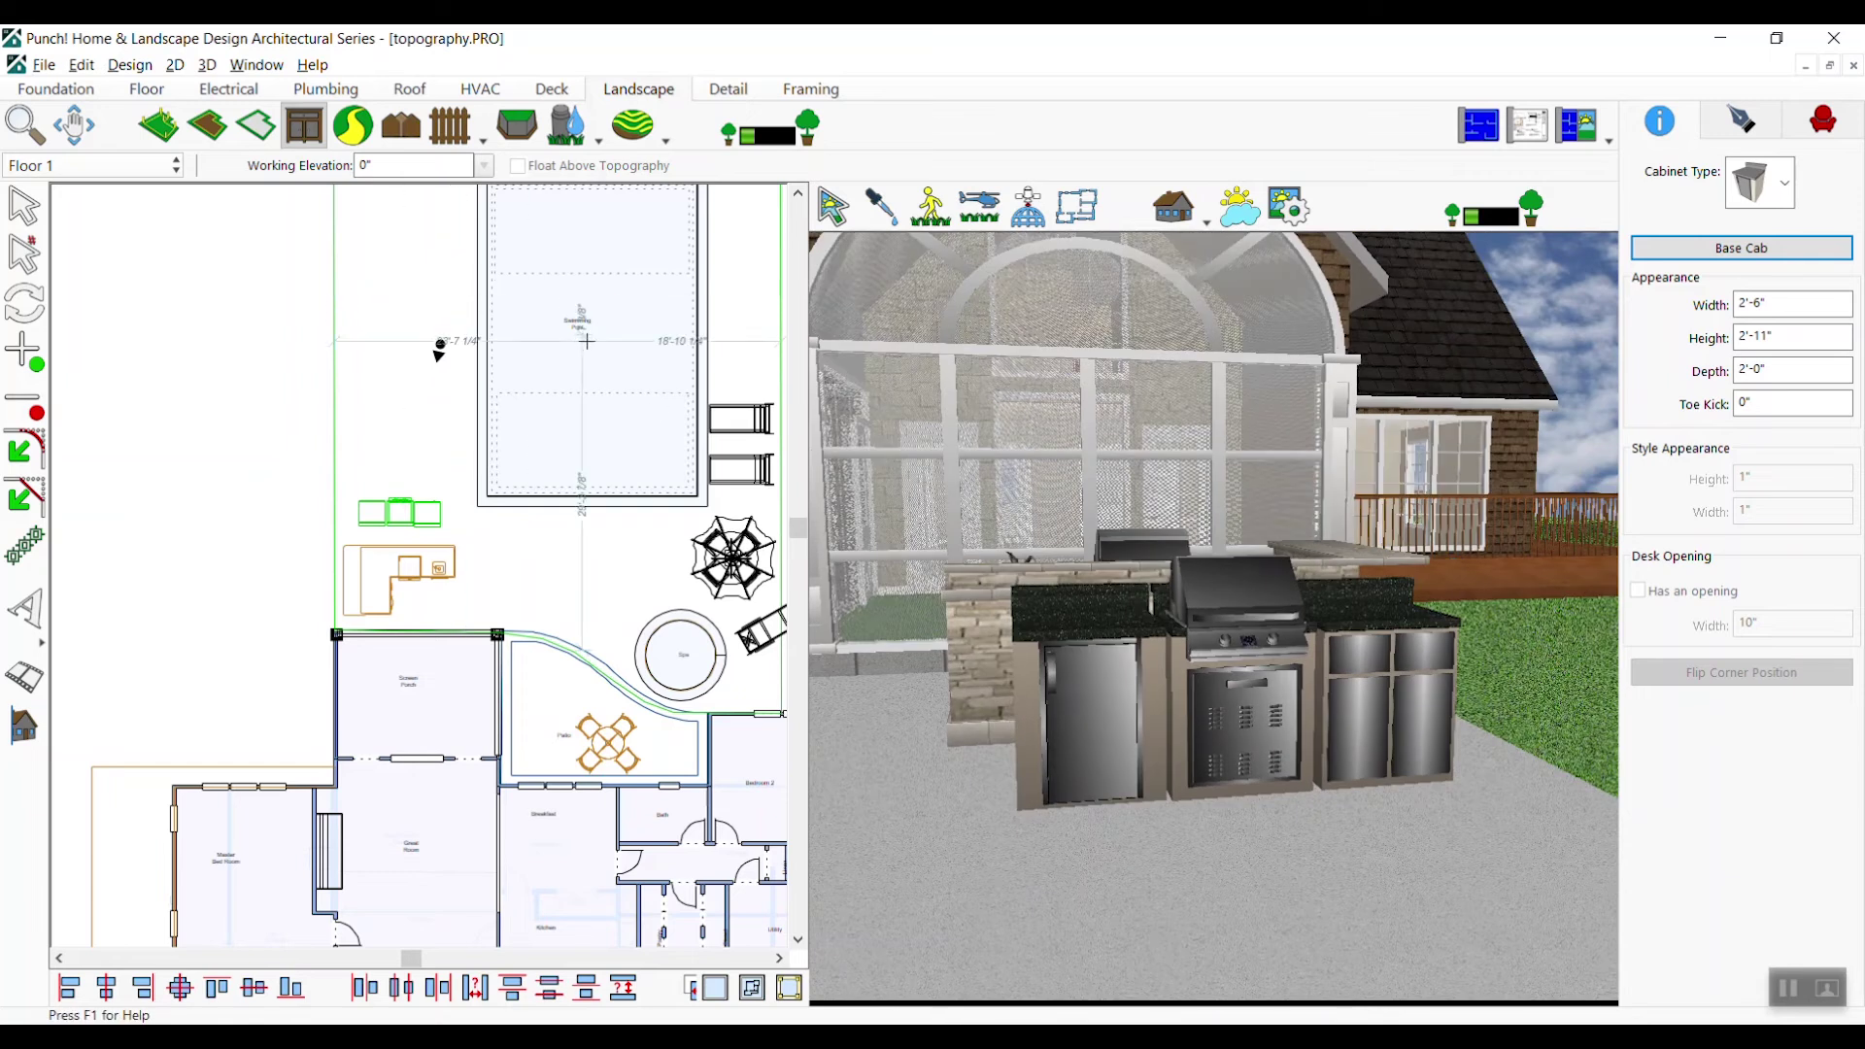
Place a Beer Tap from the Outdoor Kitchen furnishings onto the counter
click(1822, 121)
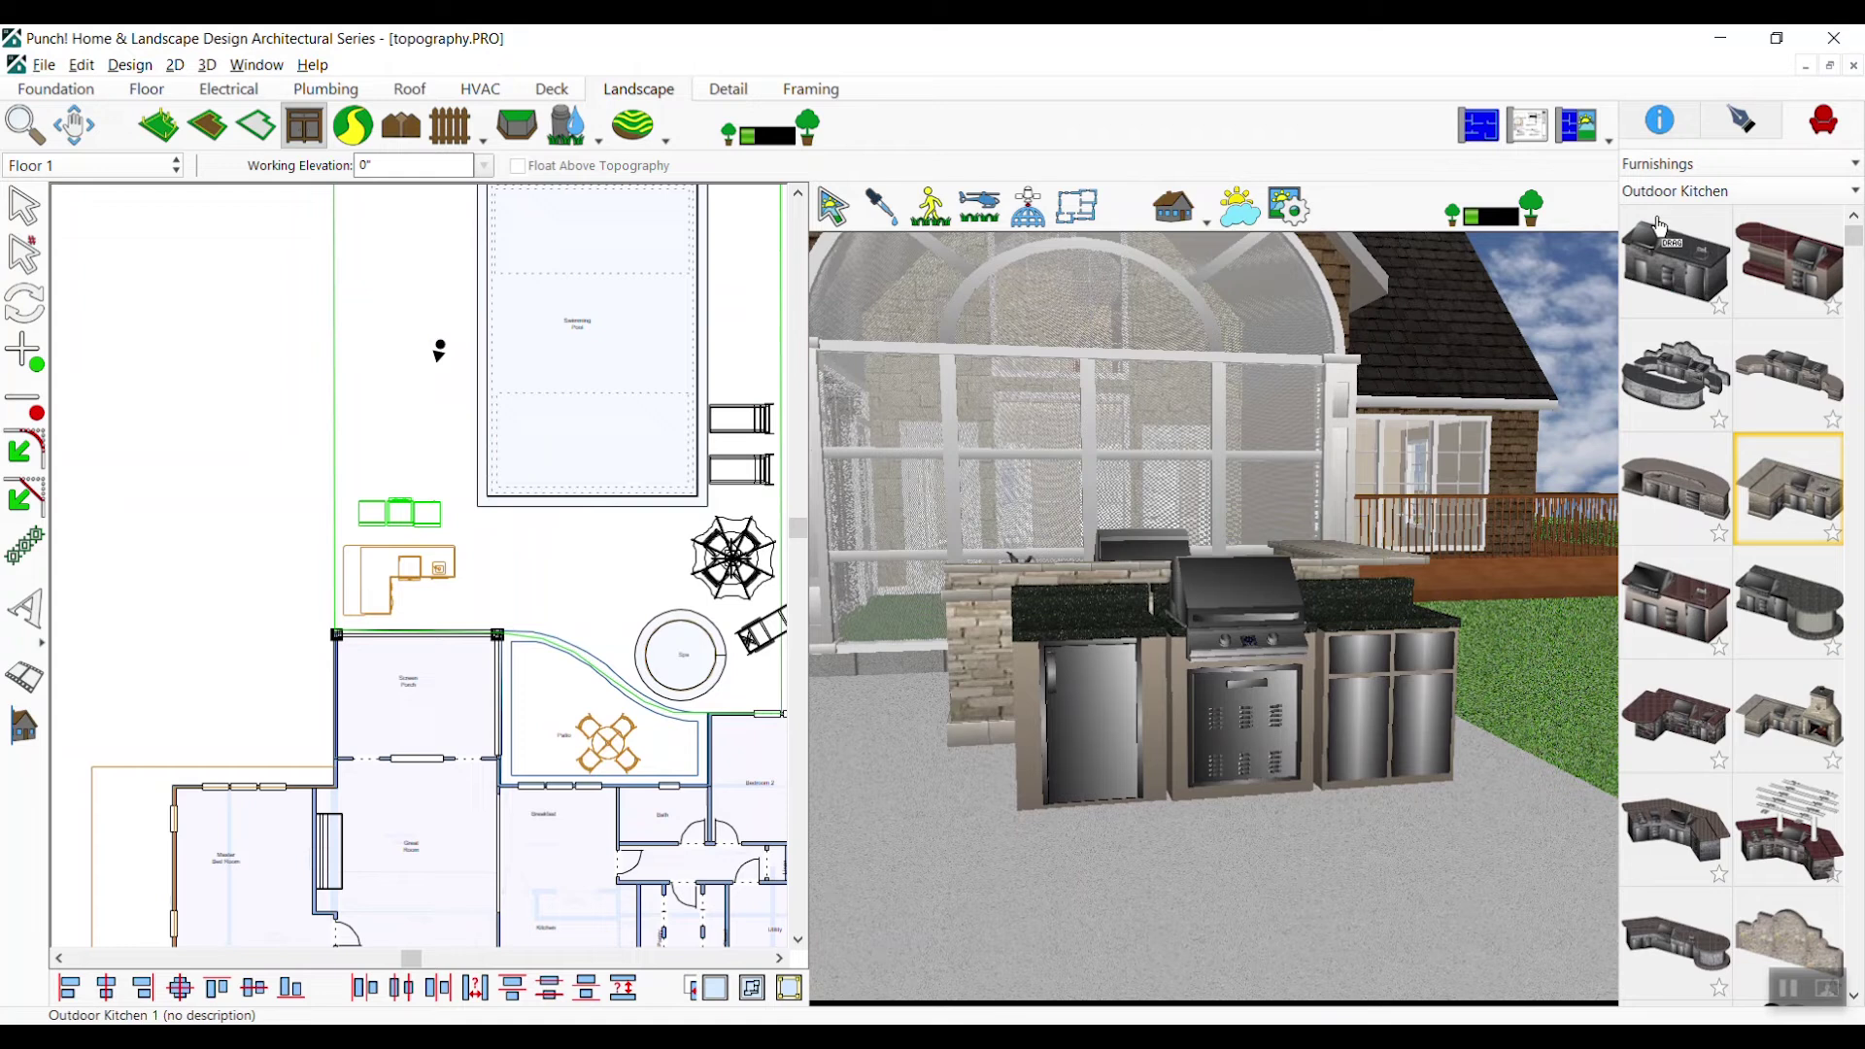
click(1668, 198)
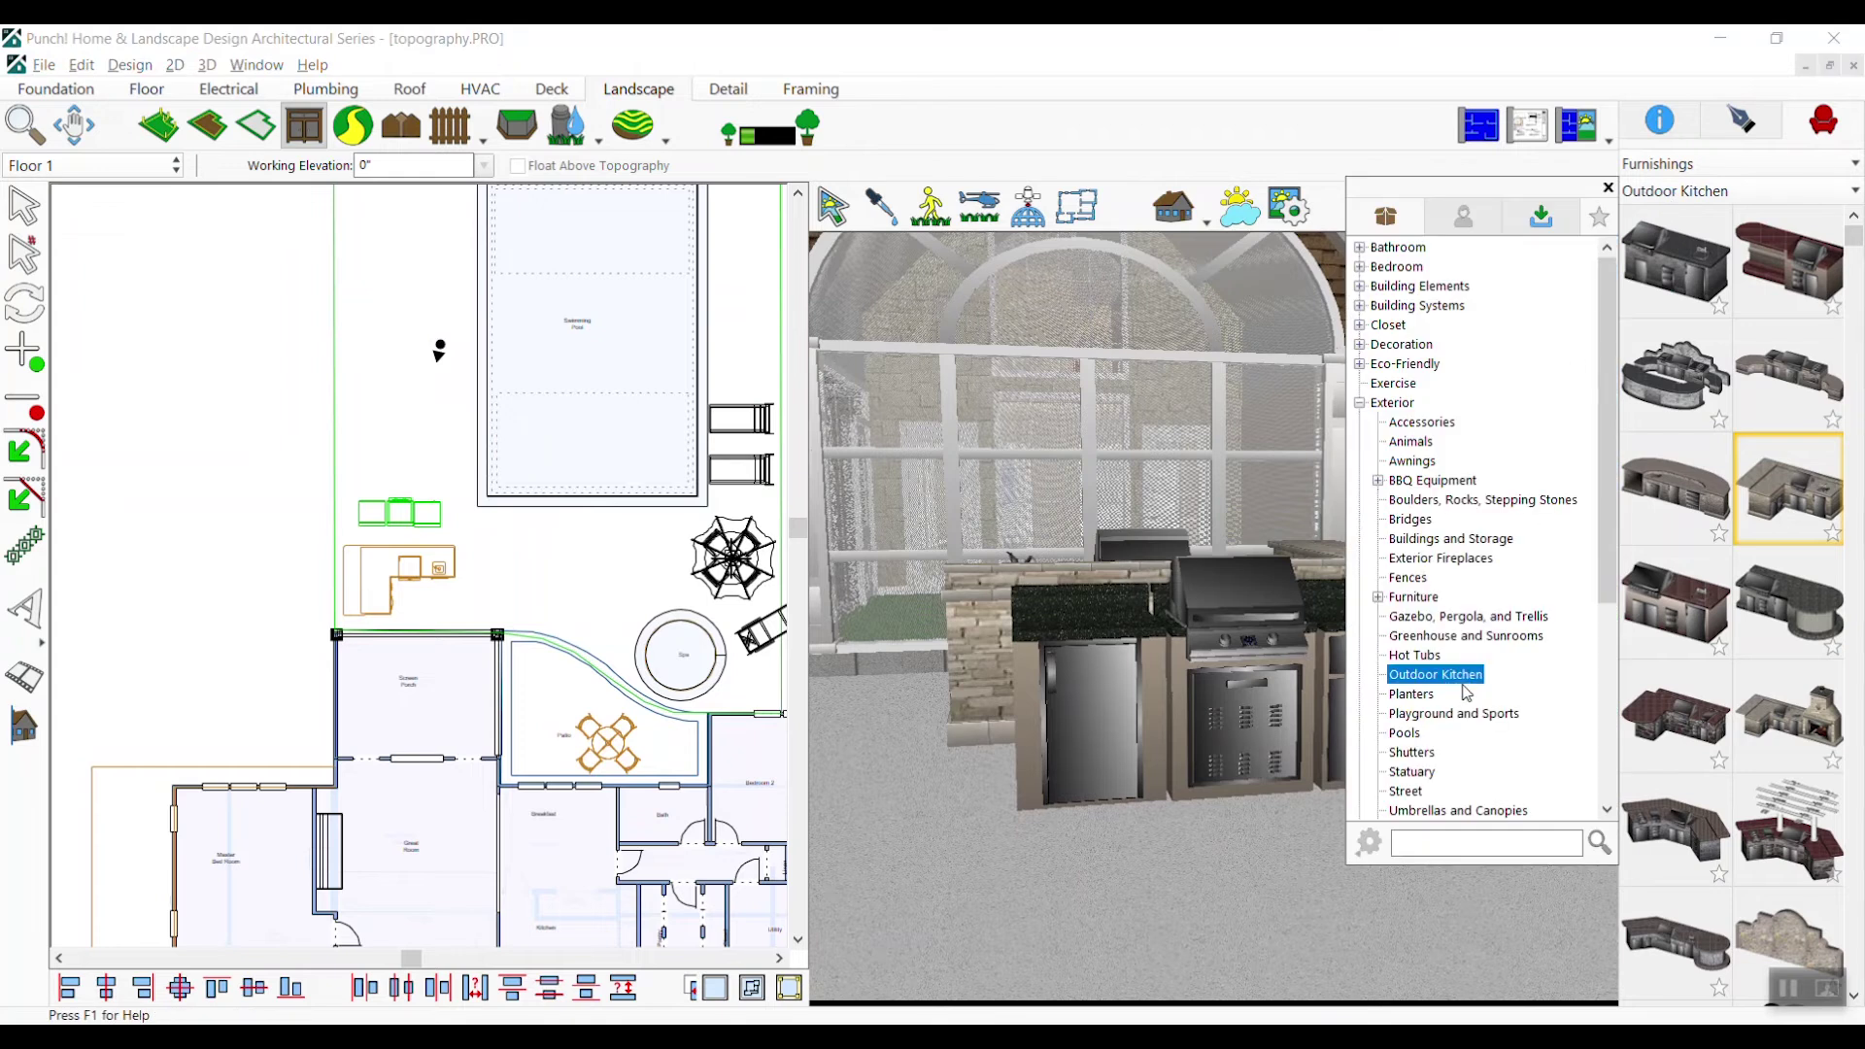
scroll(1749, 680, down, 2)
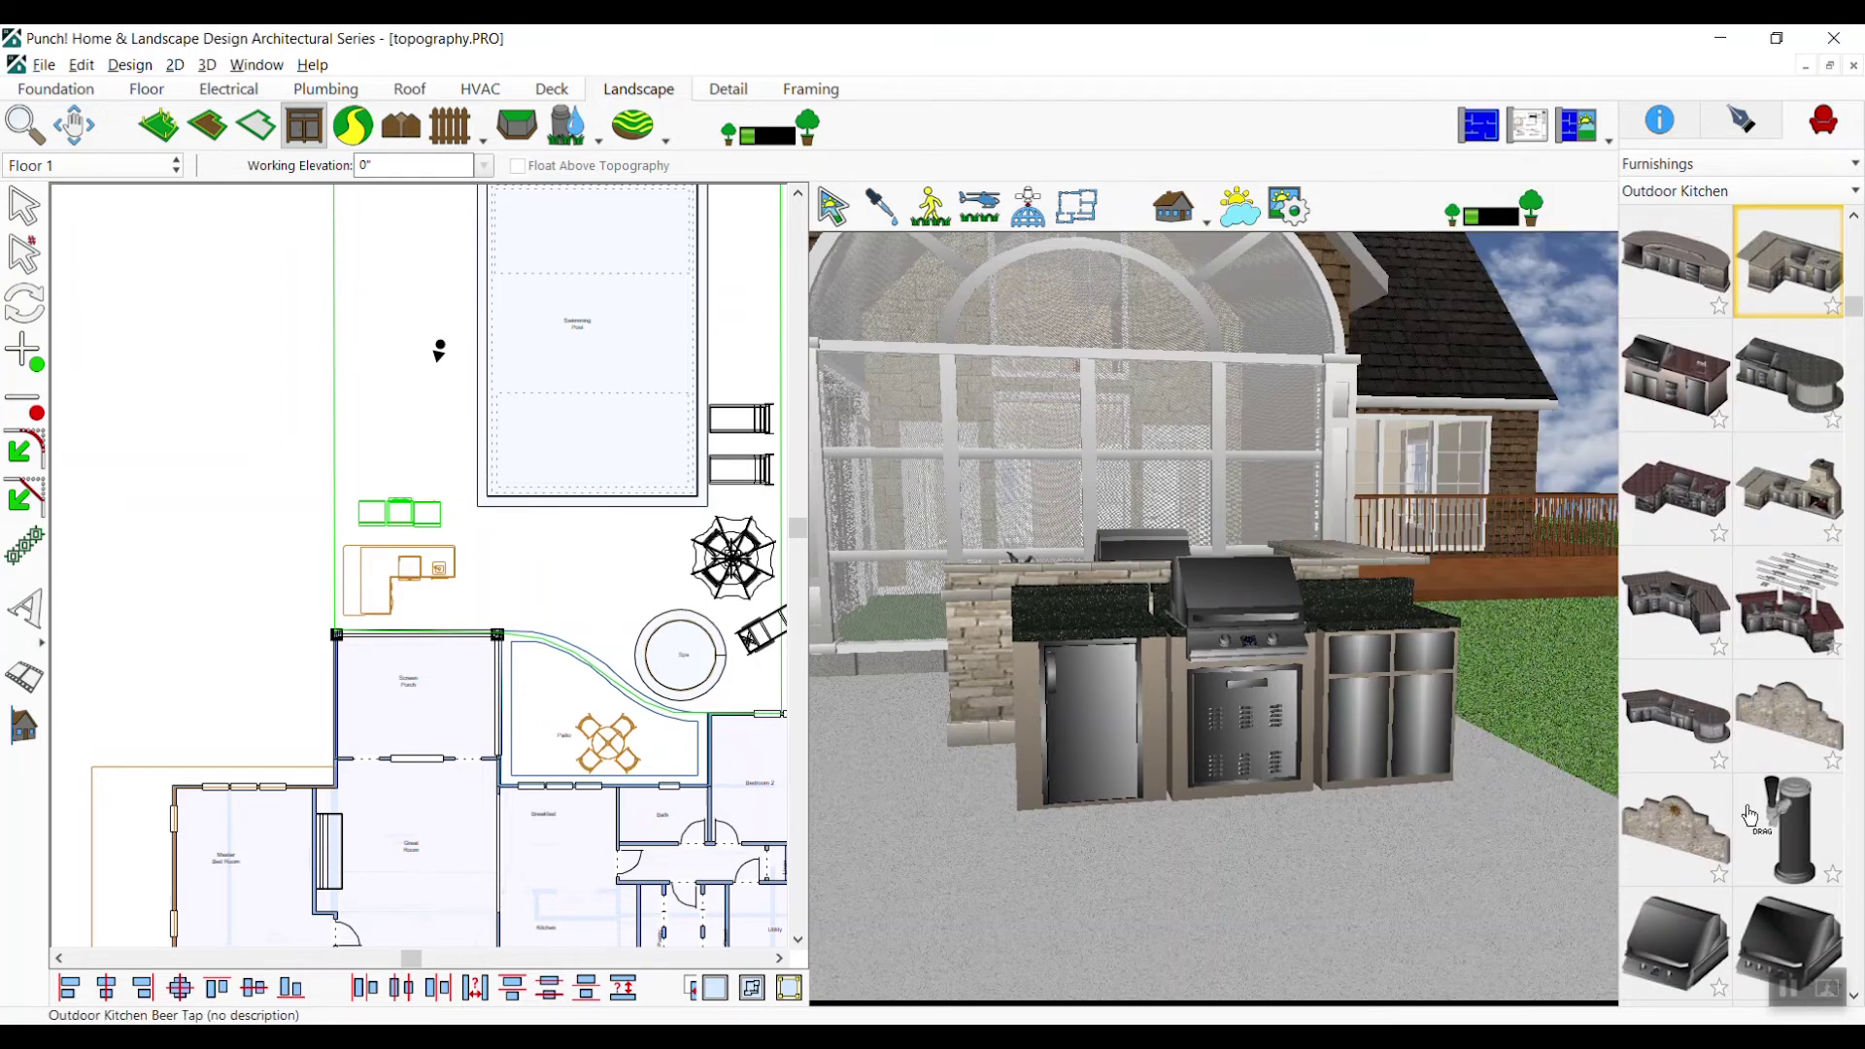
click(1749, 814)
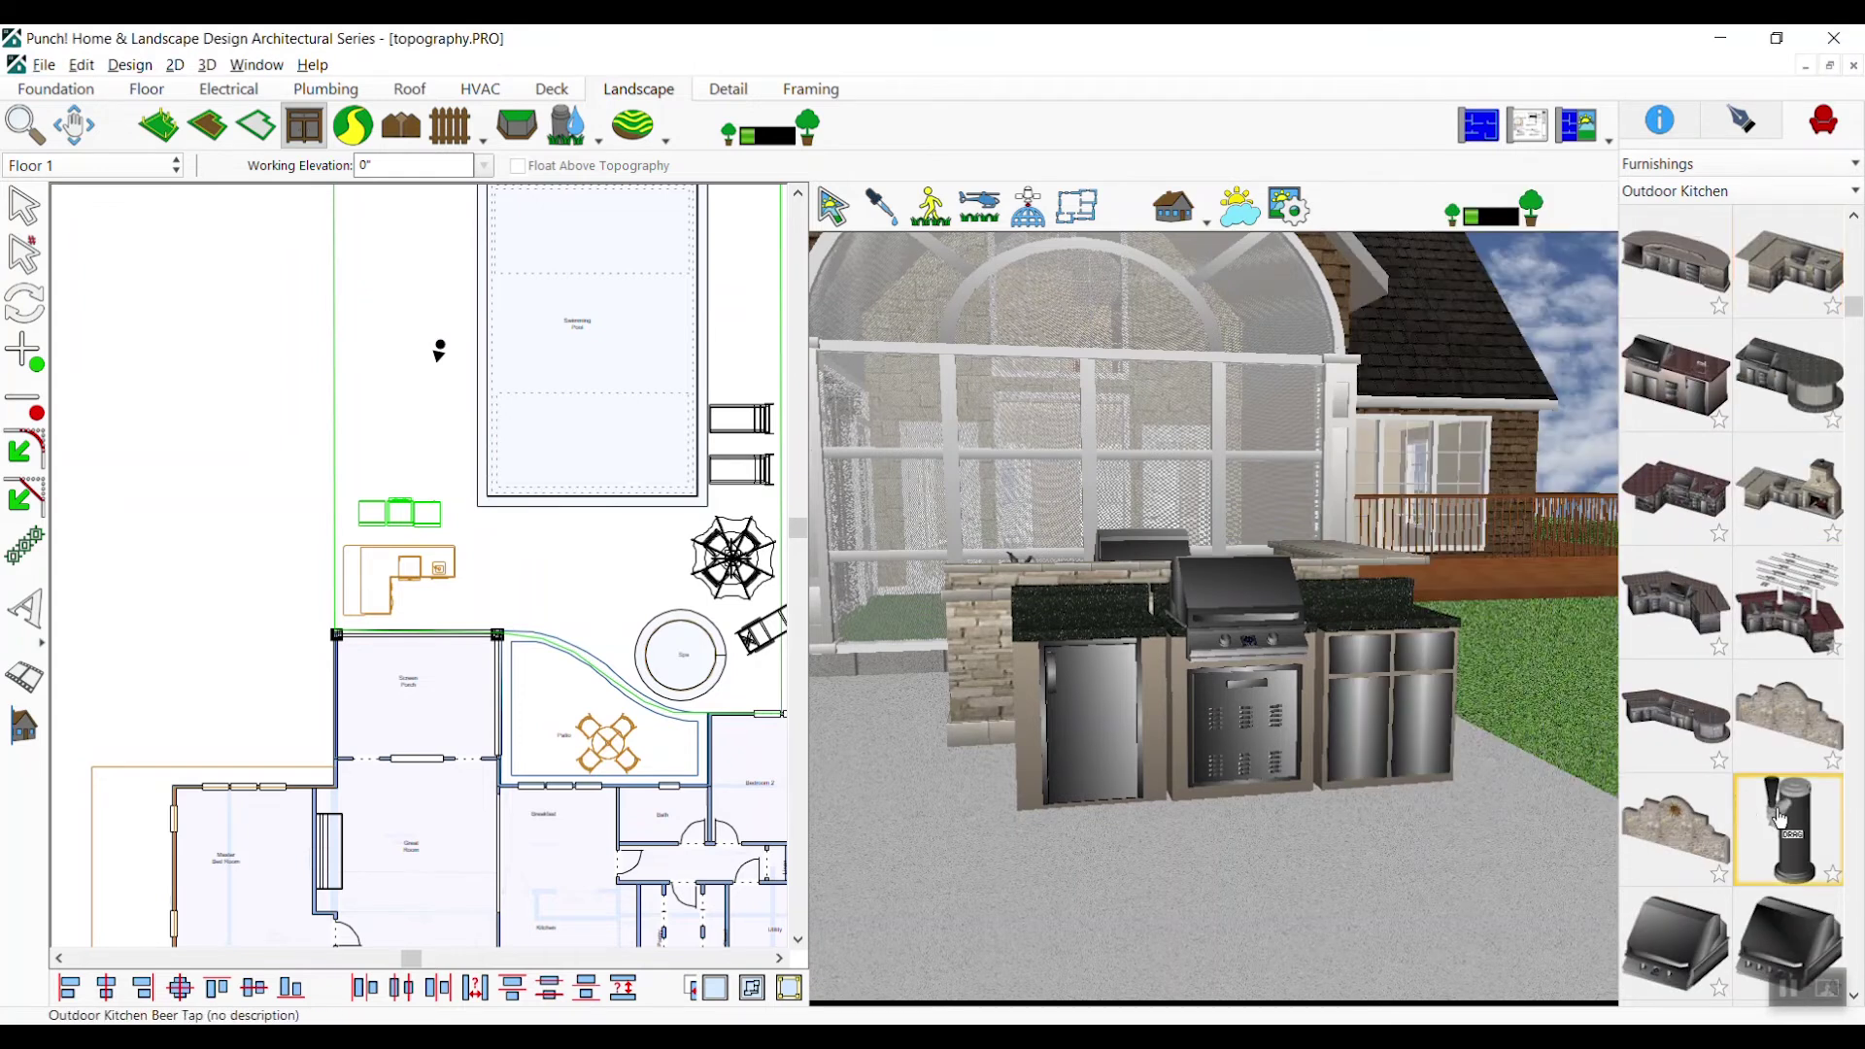
click(1075, 614)
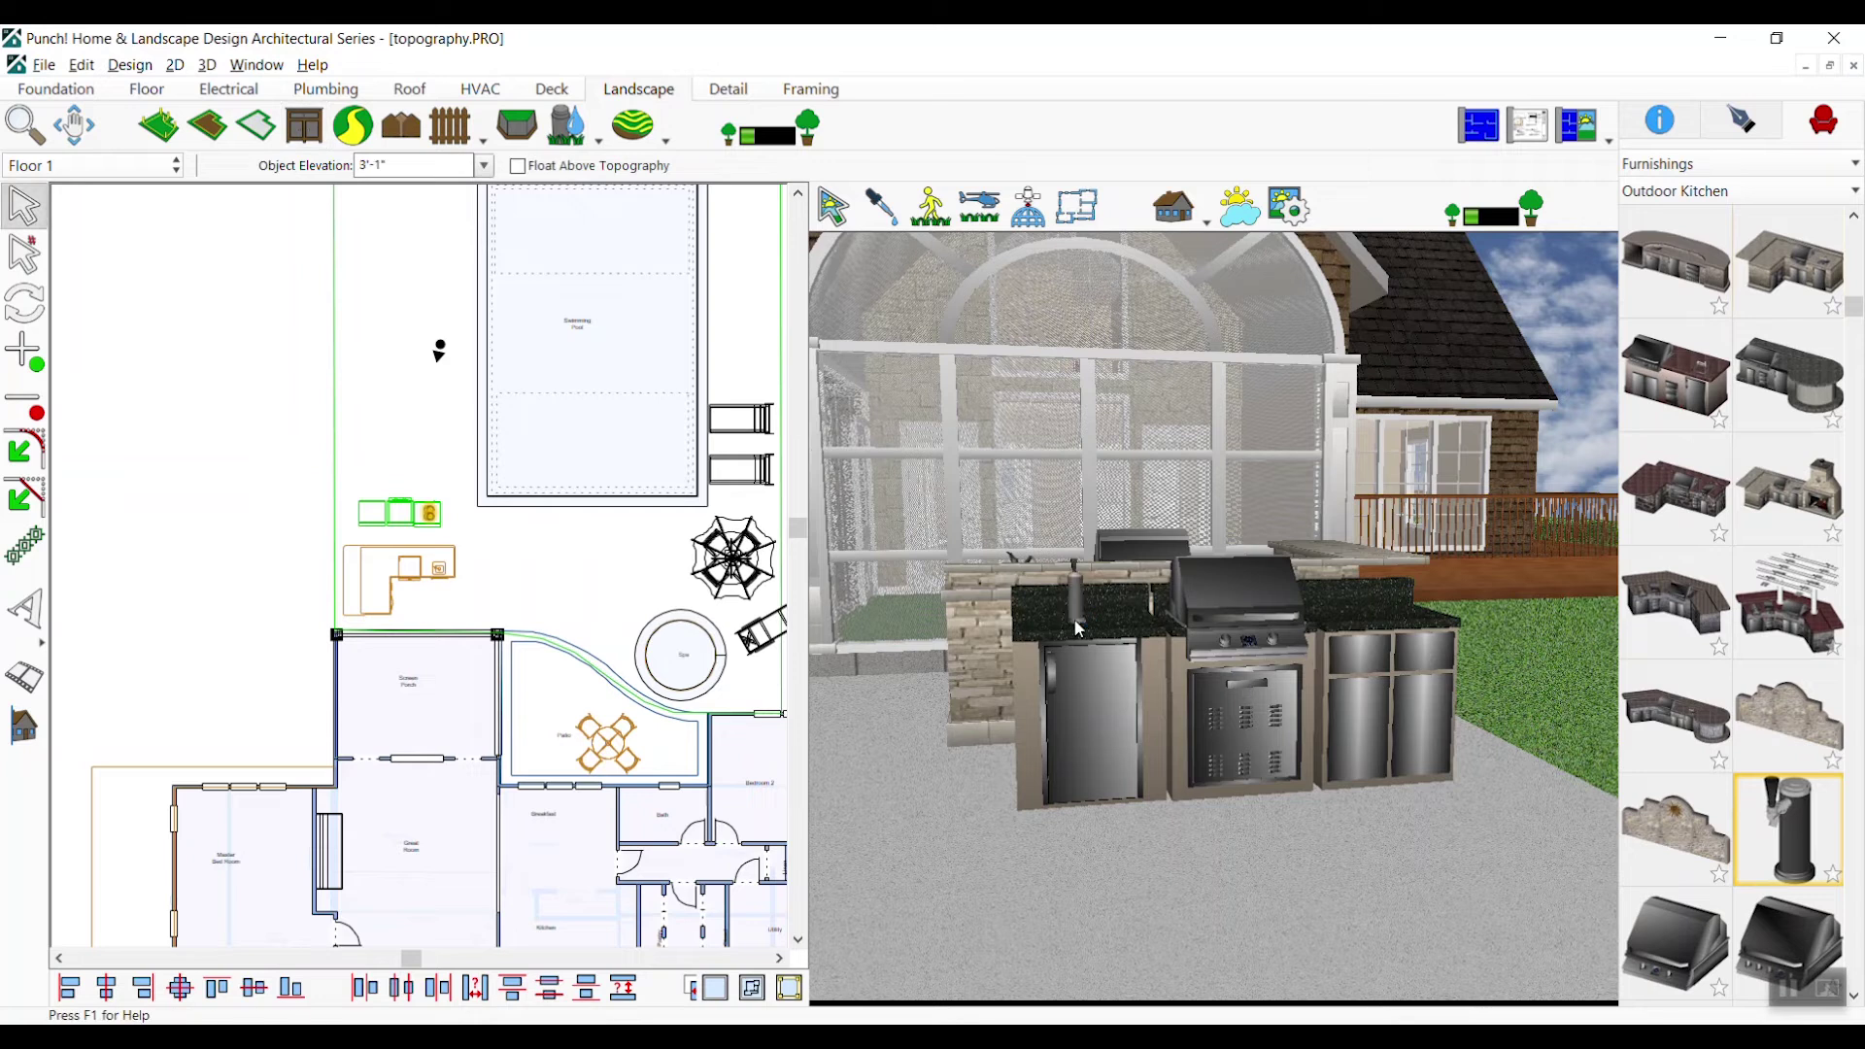
Nudge the beer tap slightly left and rotate it 180 degrees
scroll(427, 544, up, 4)
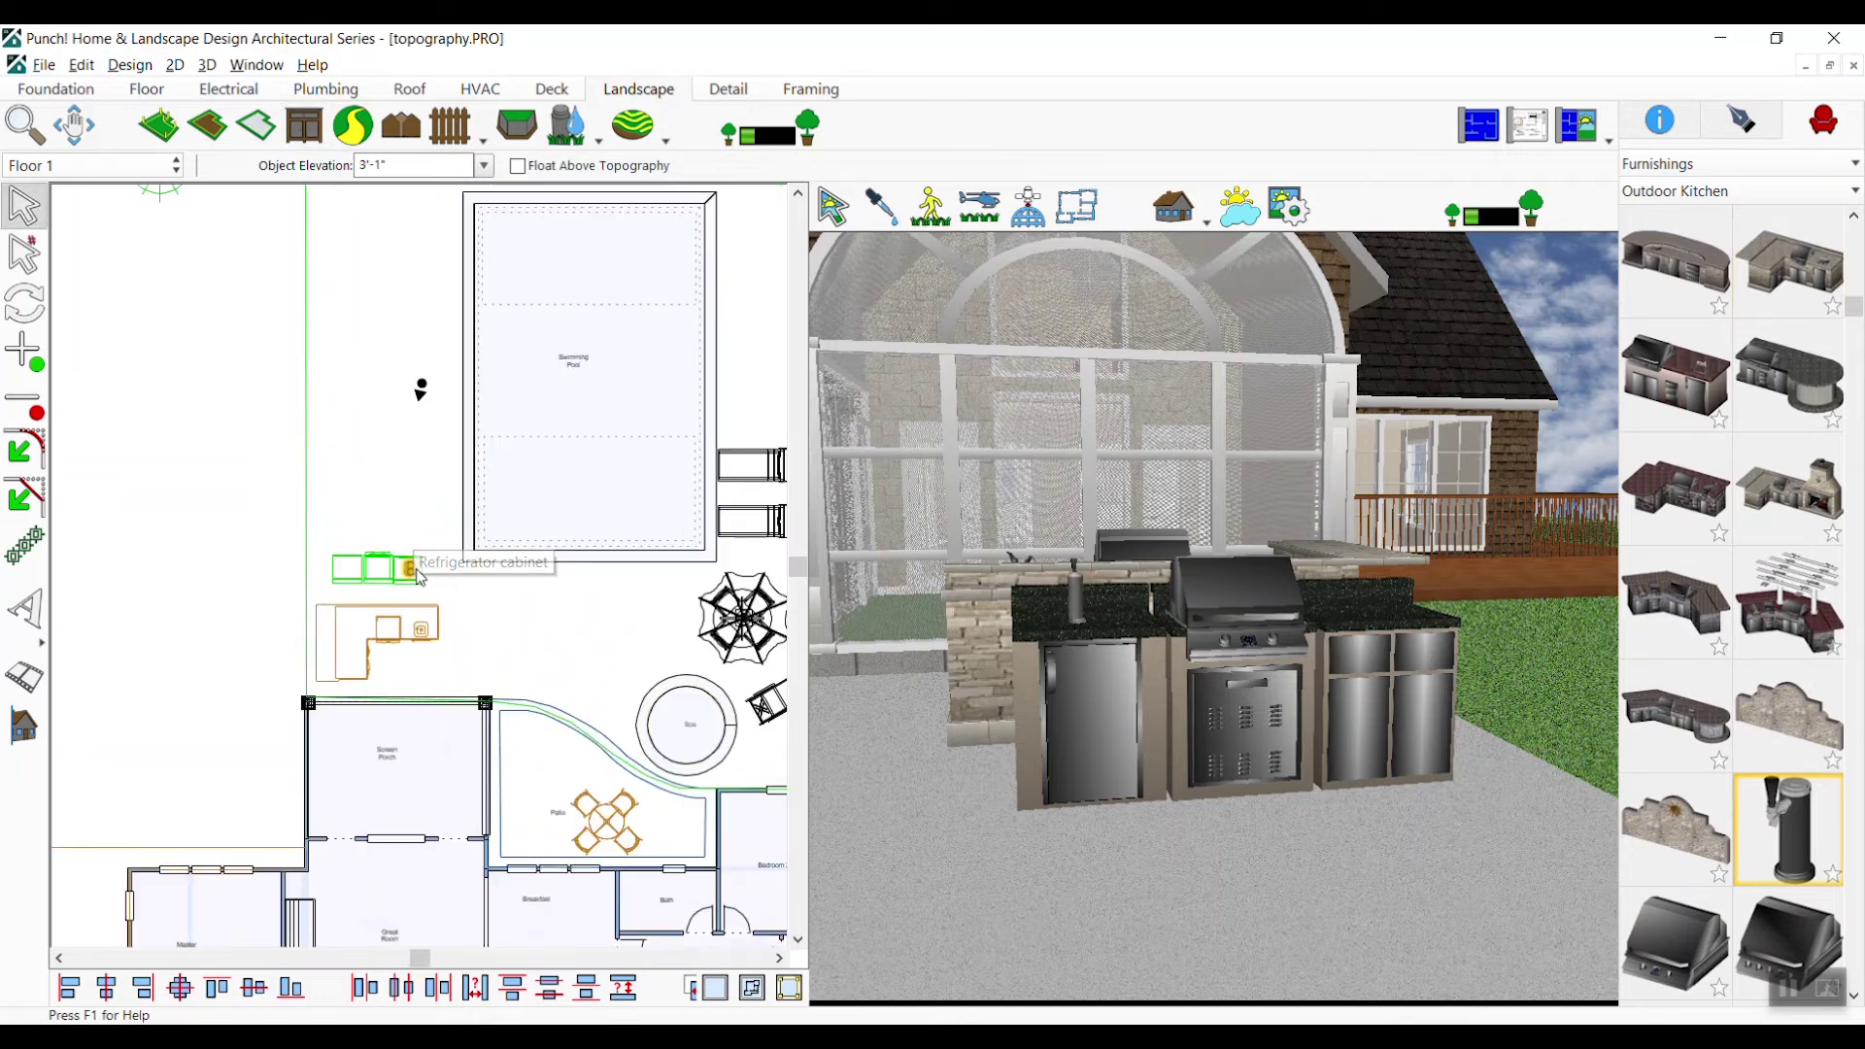
scroll(423, 574, up, 1)
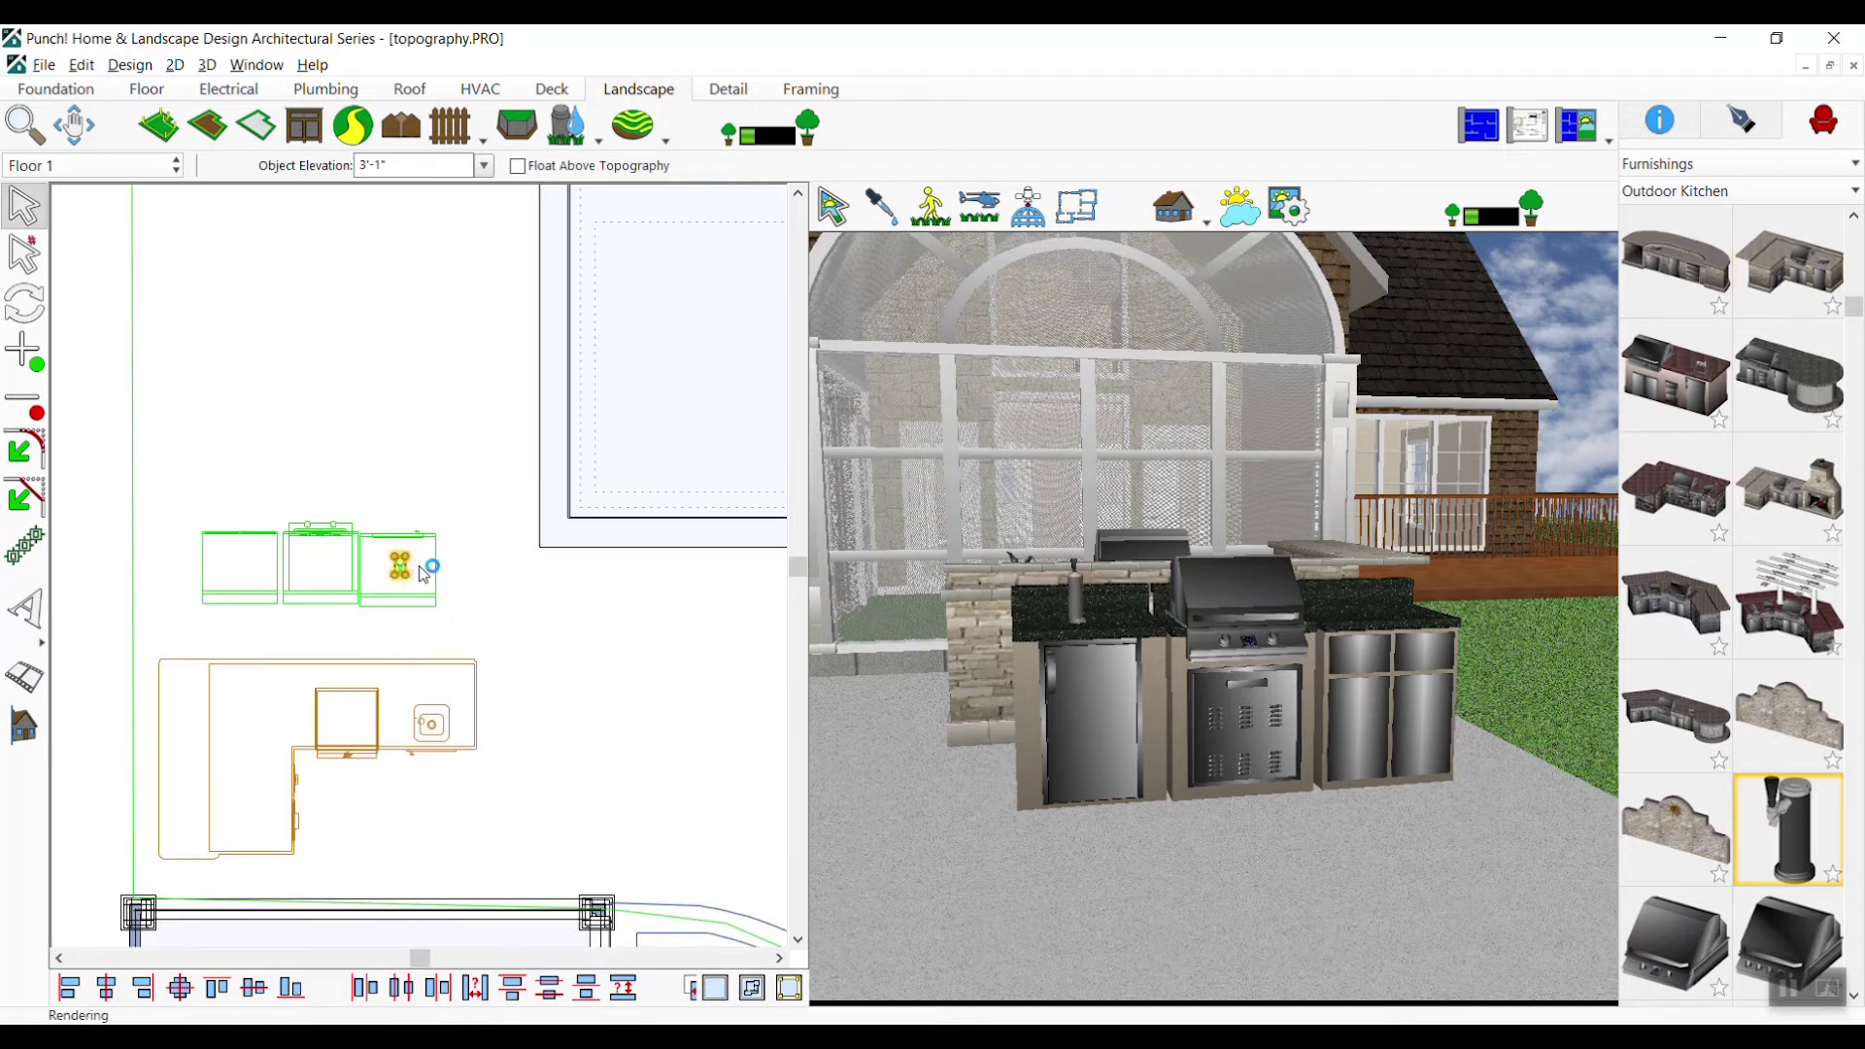
key(Left)
click(82, 64)
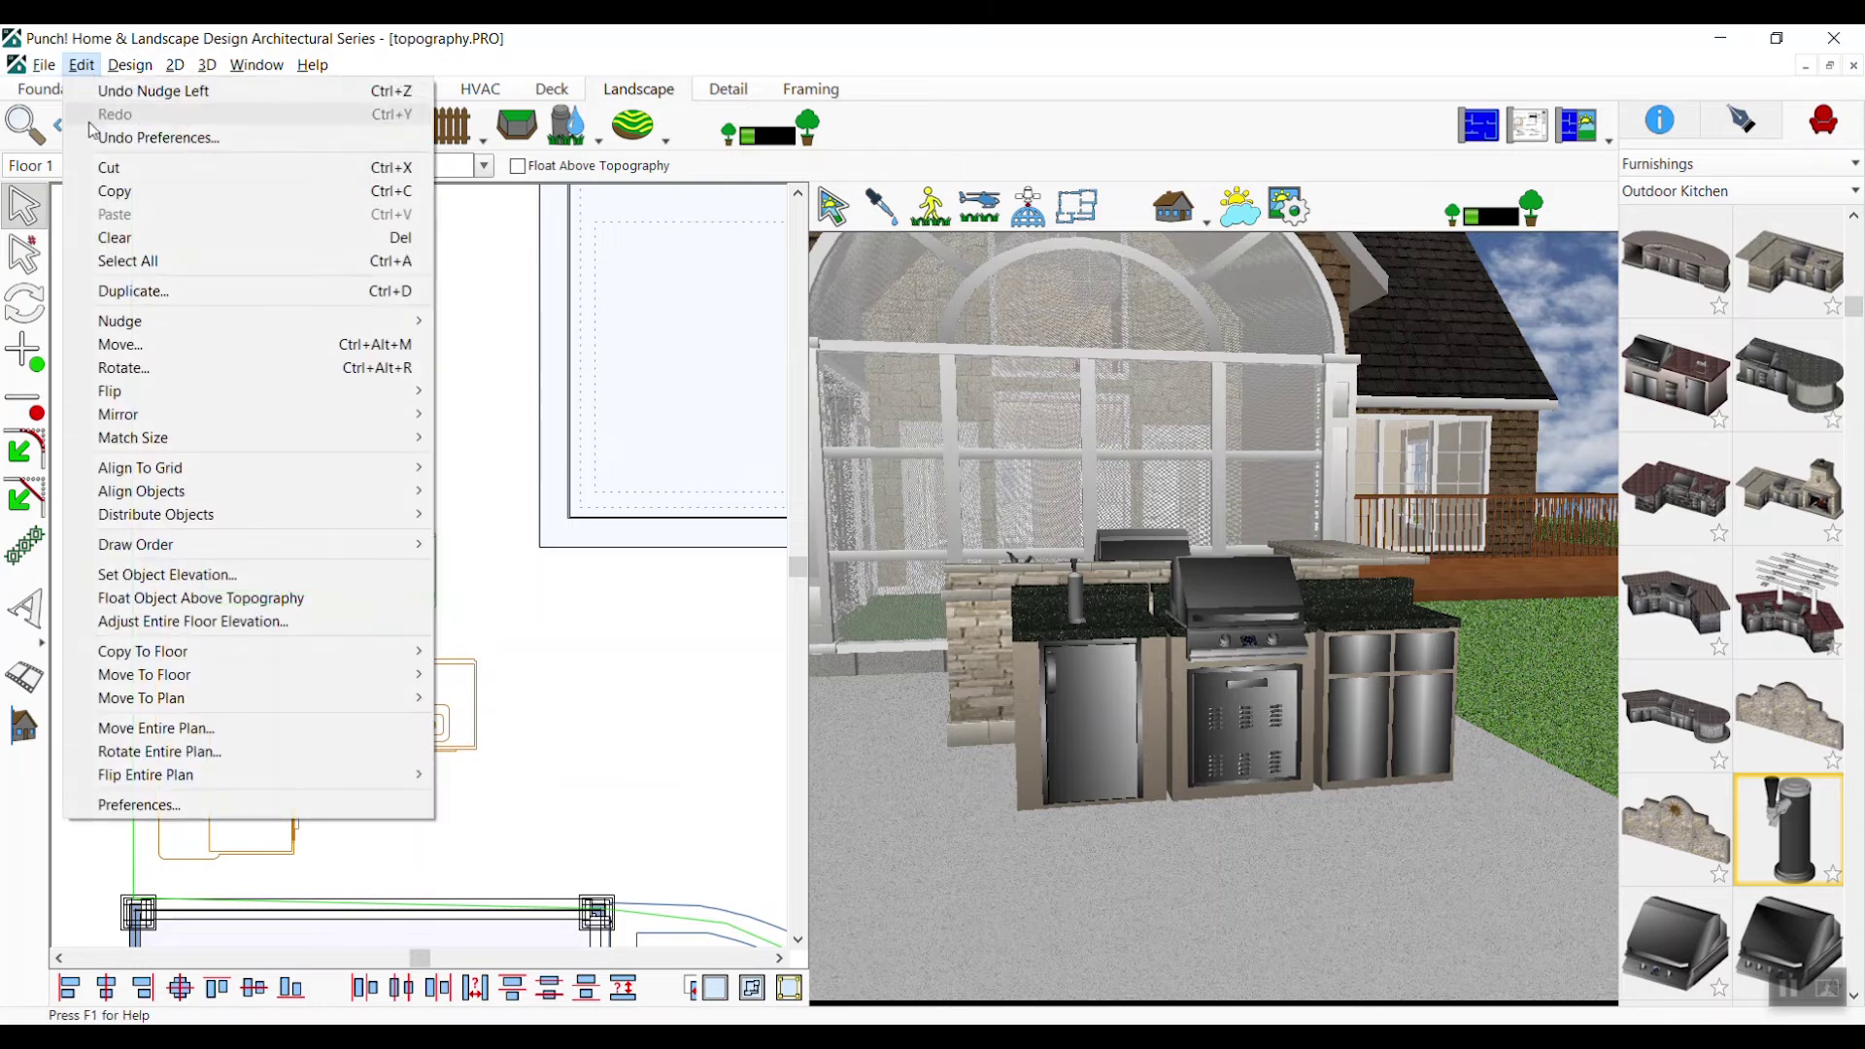
click(154, 374)
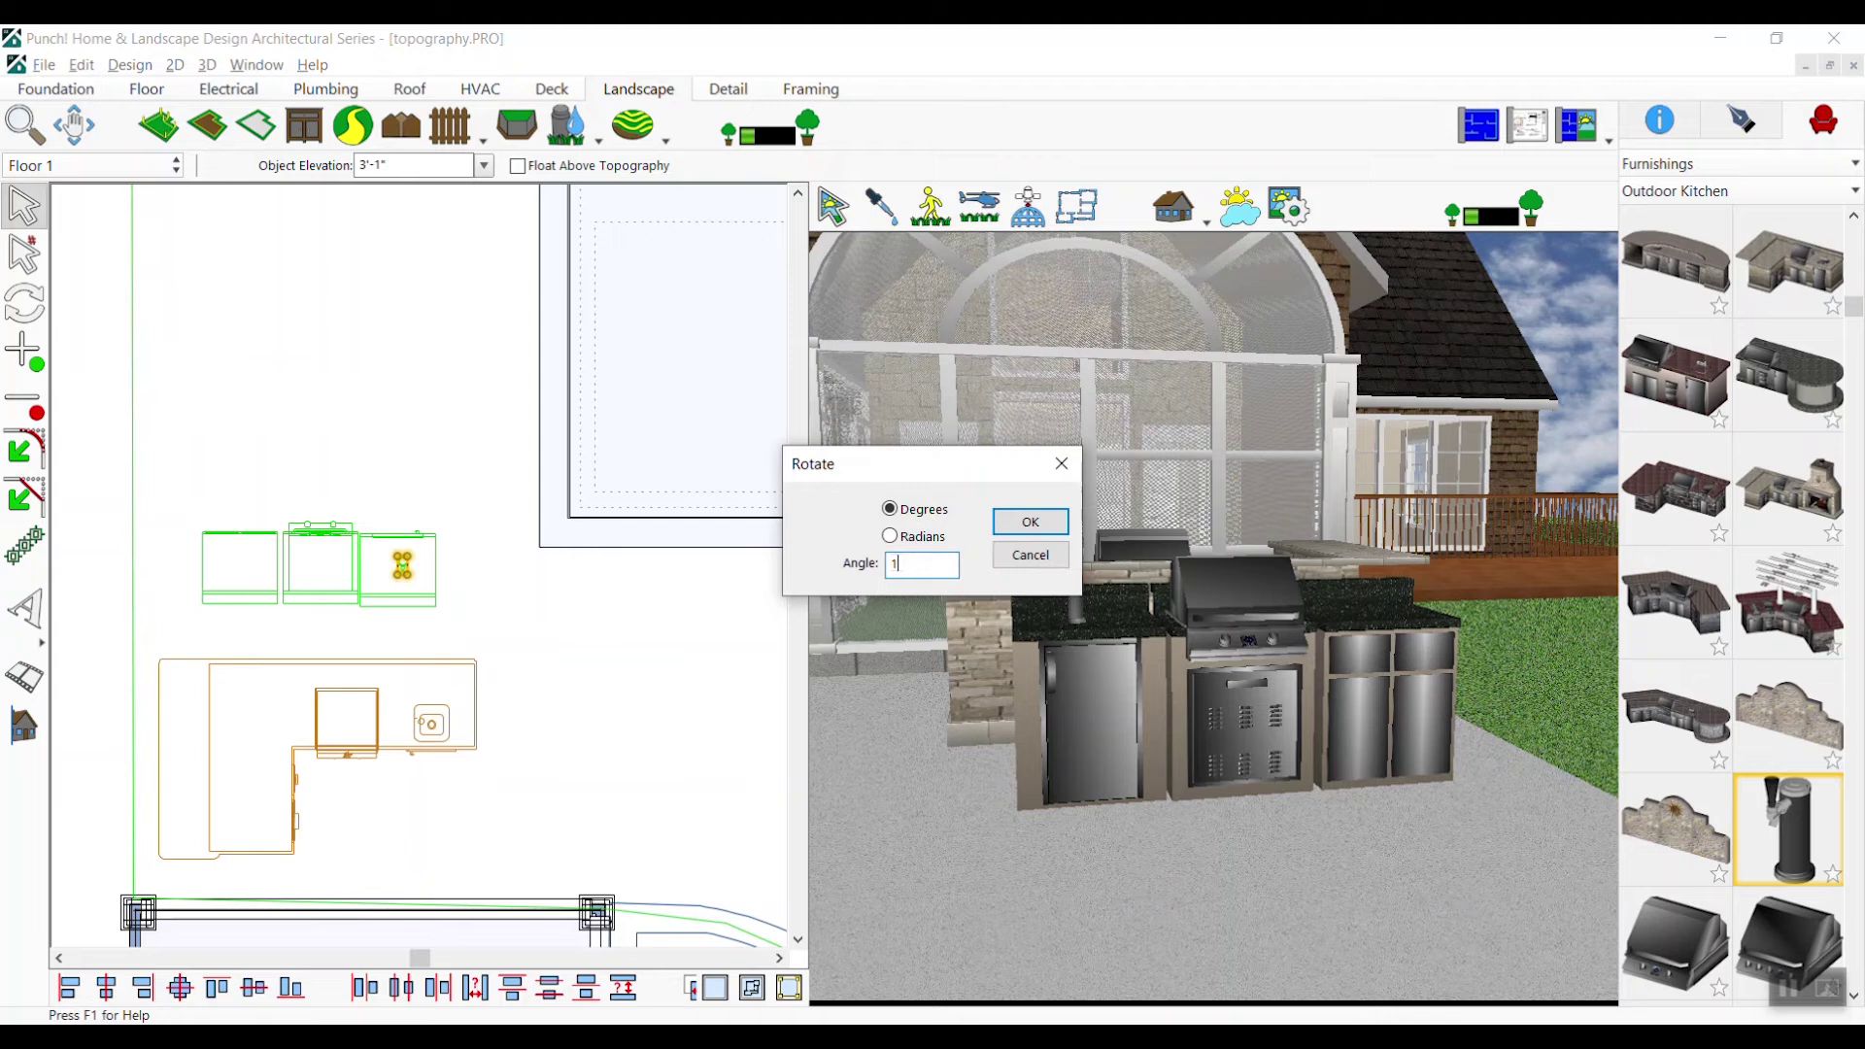
text(180)
key(Return)
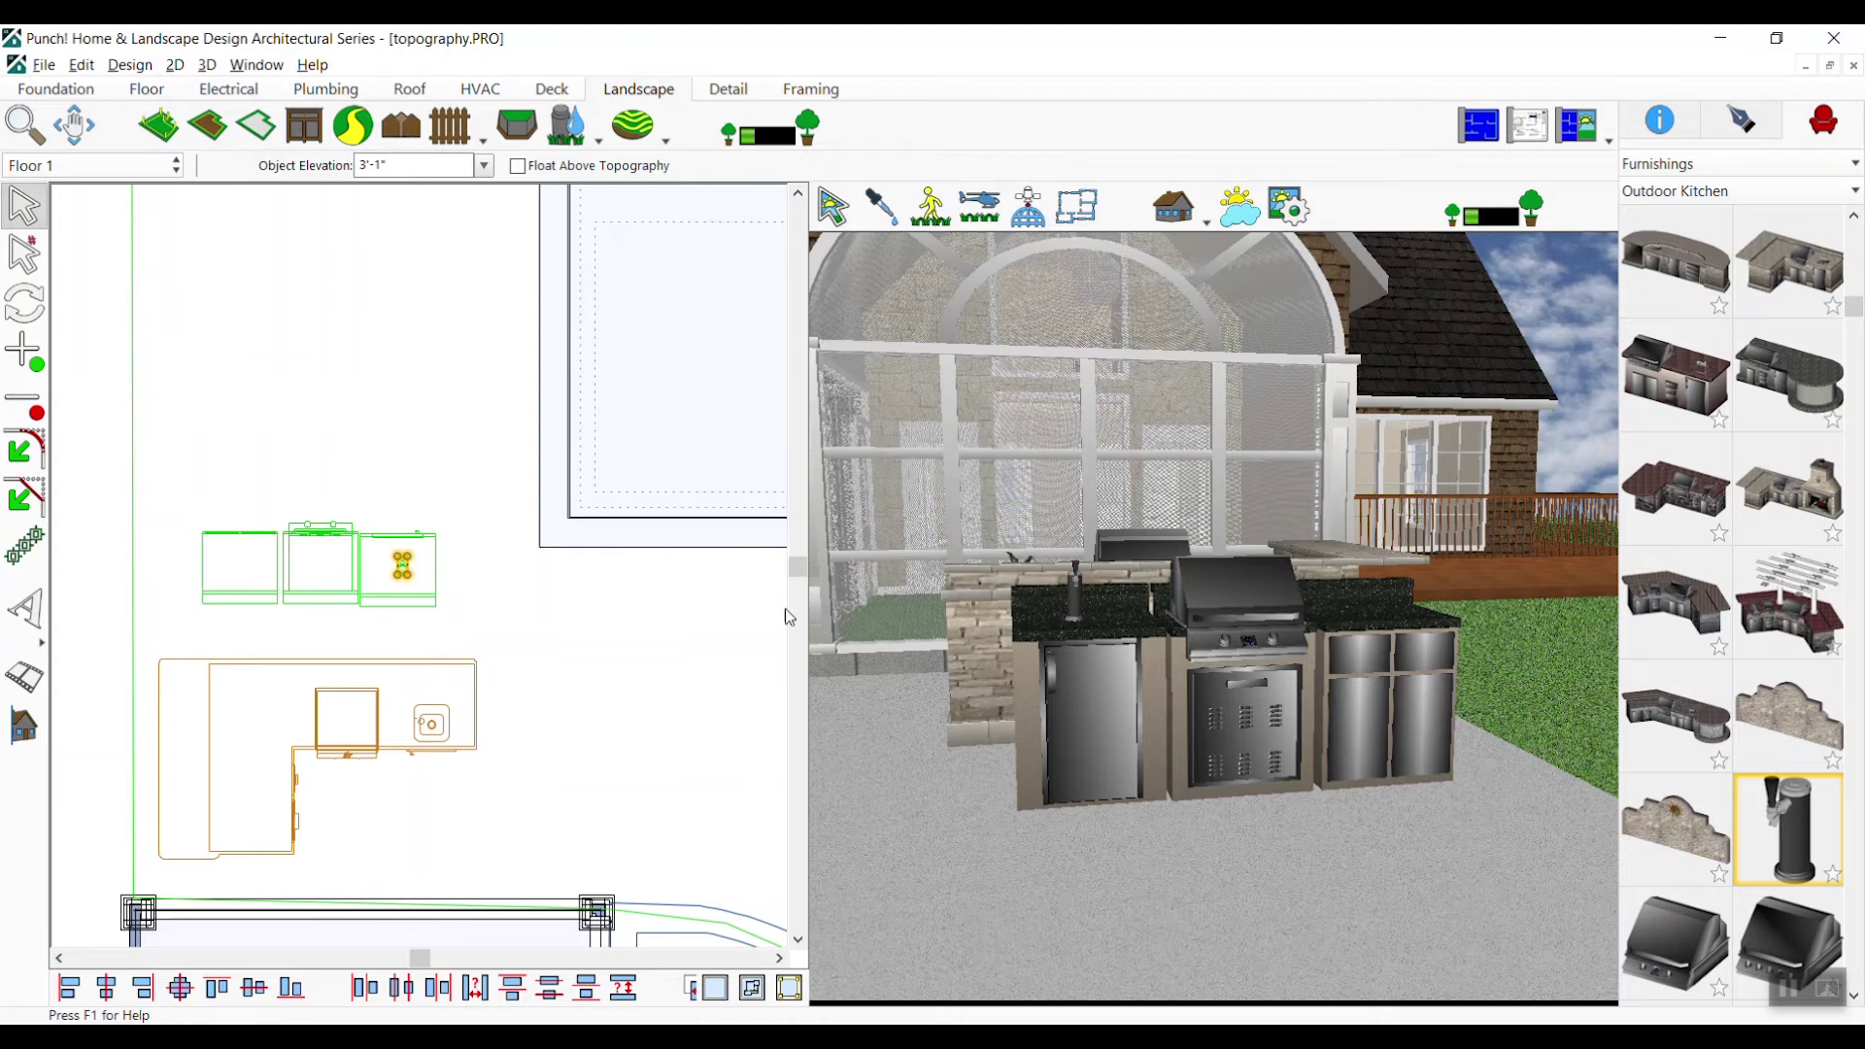
click(1658, 121)
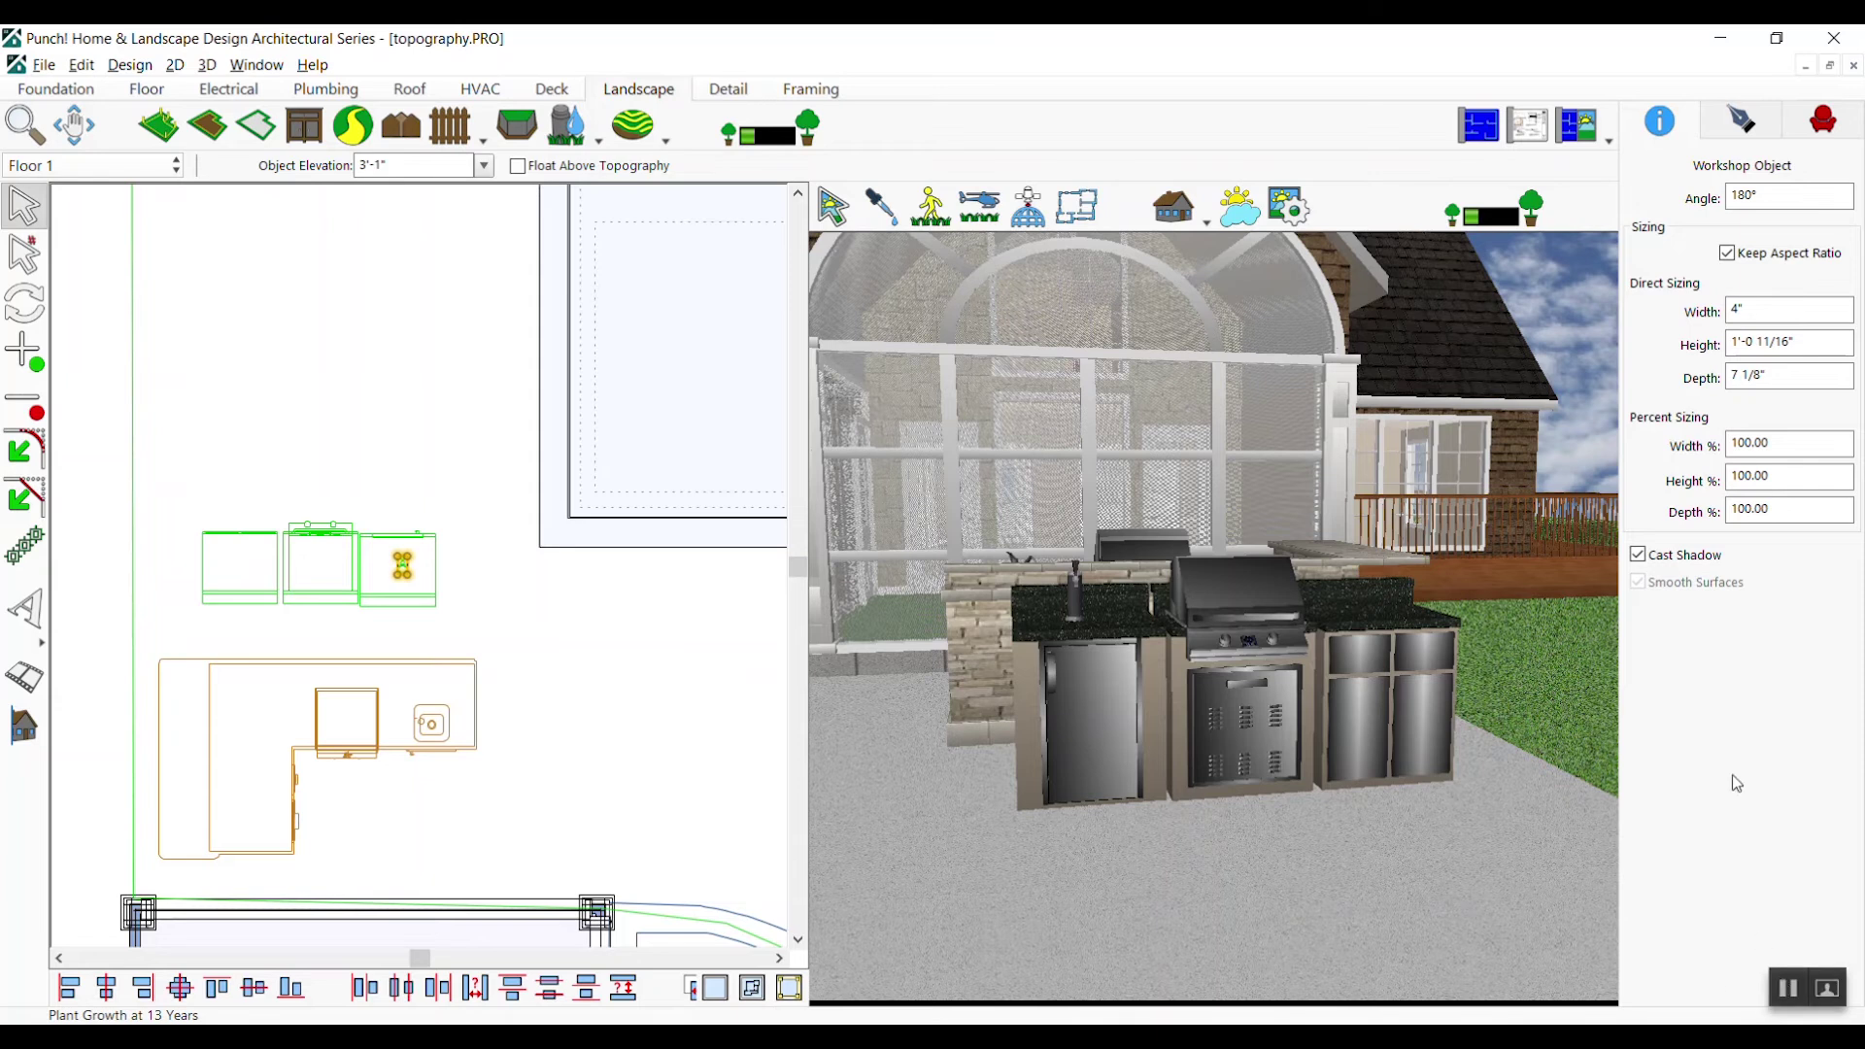
Switch the library to Materials and open Brick and Stone > Brick
click(1833, 125)
click(1712, 197)
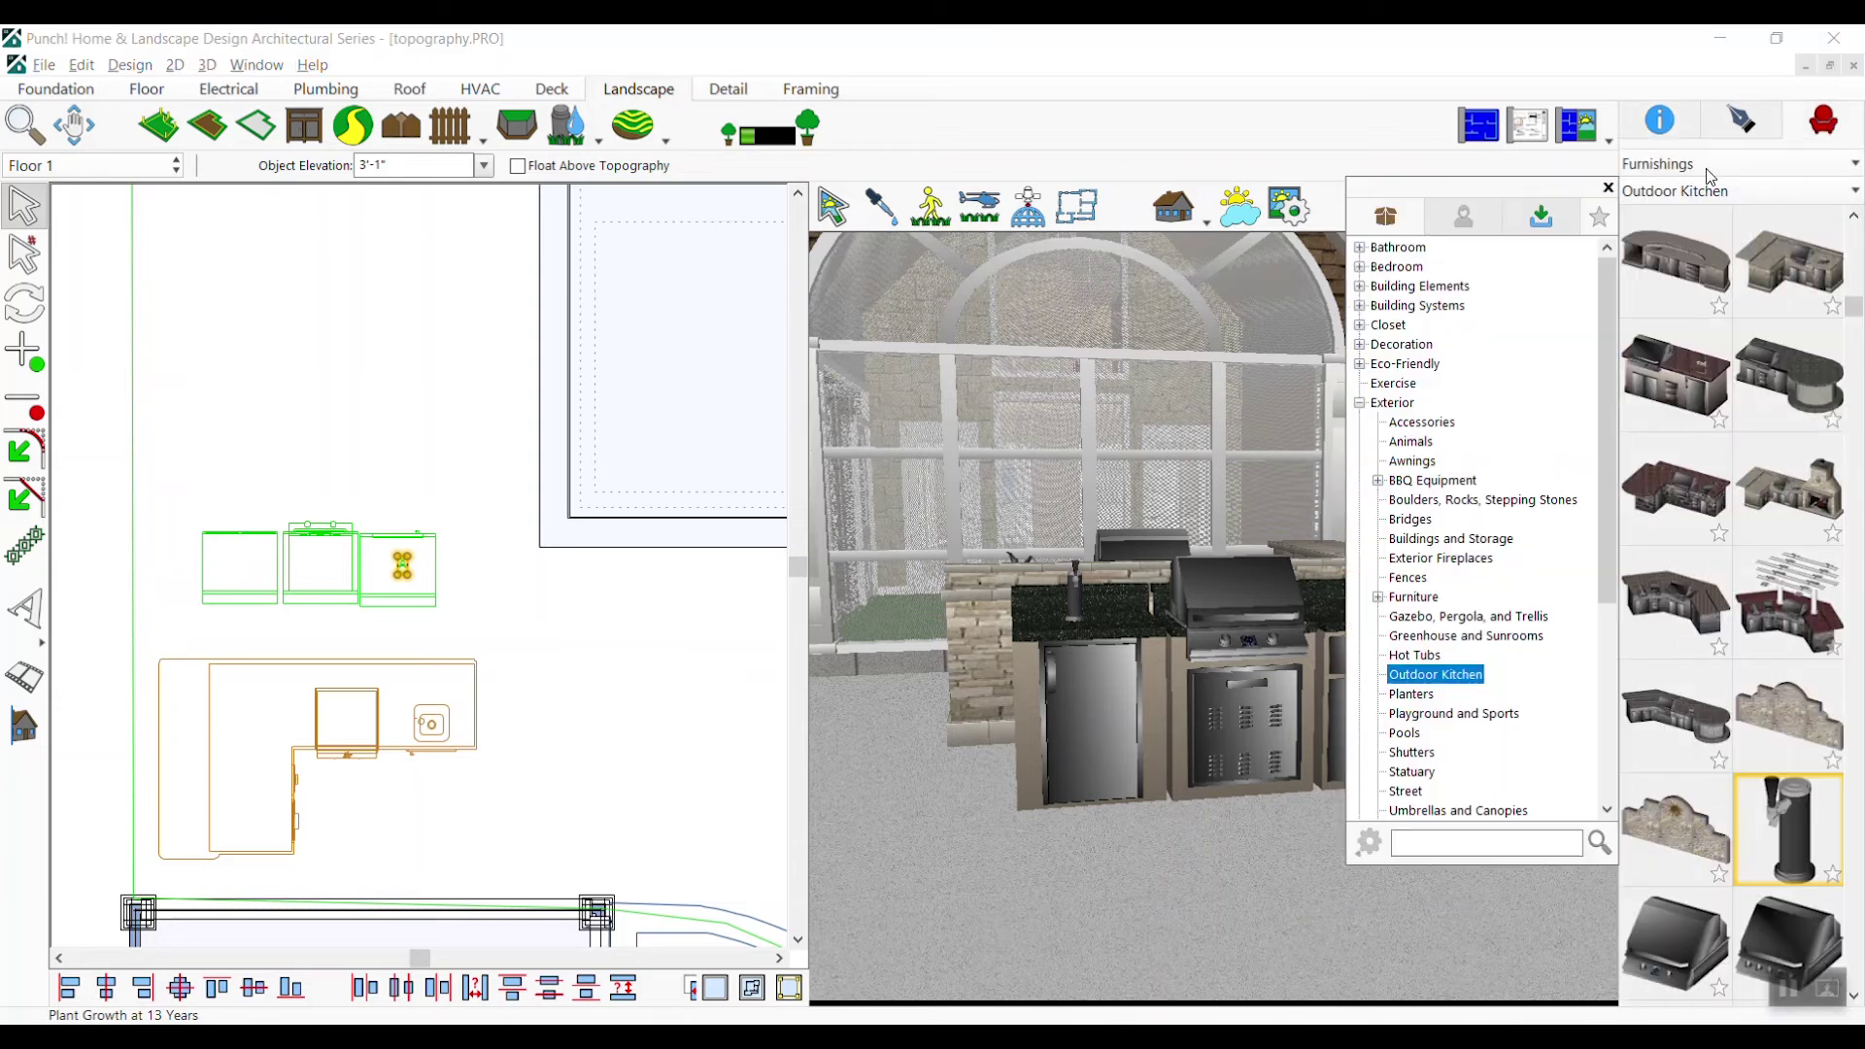
click(1711, 195)
click(1709, 167)
click(1512, 237)
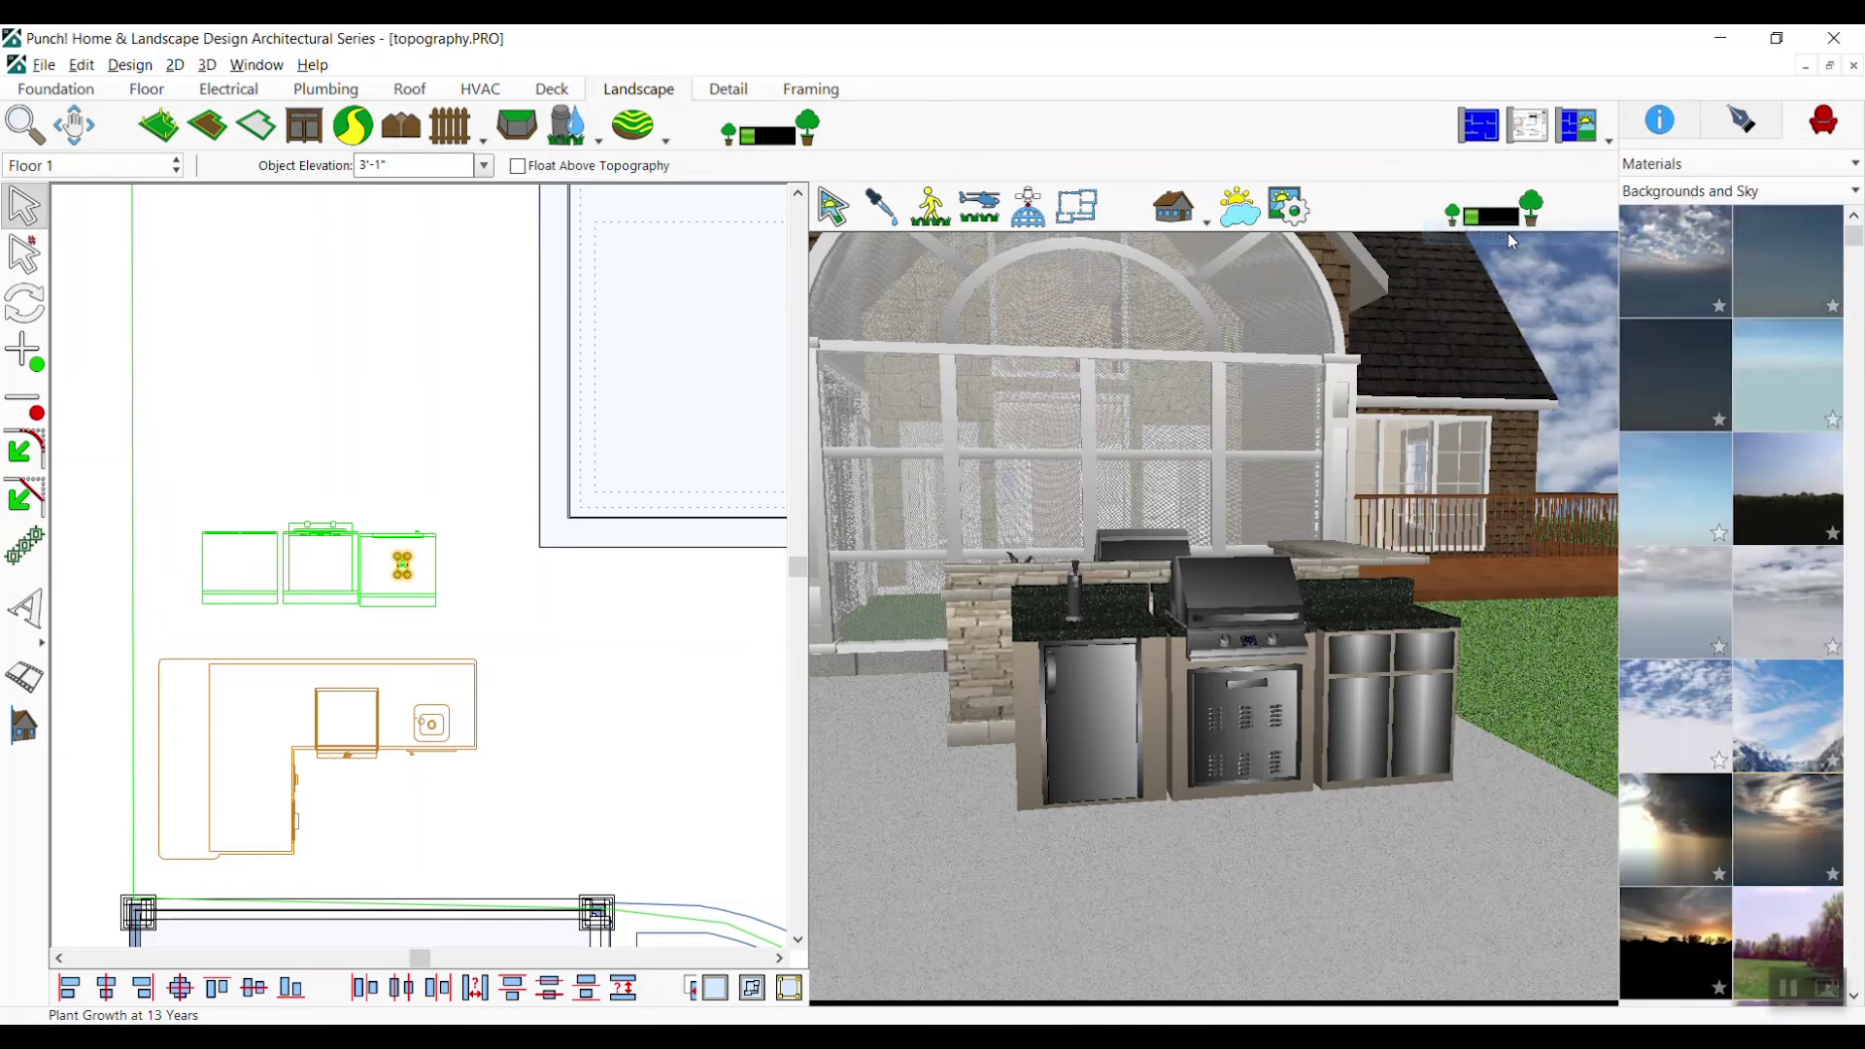
click(1660, 192)
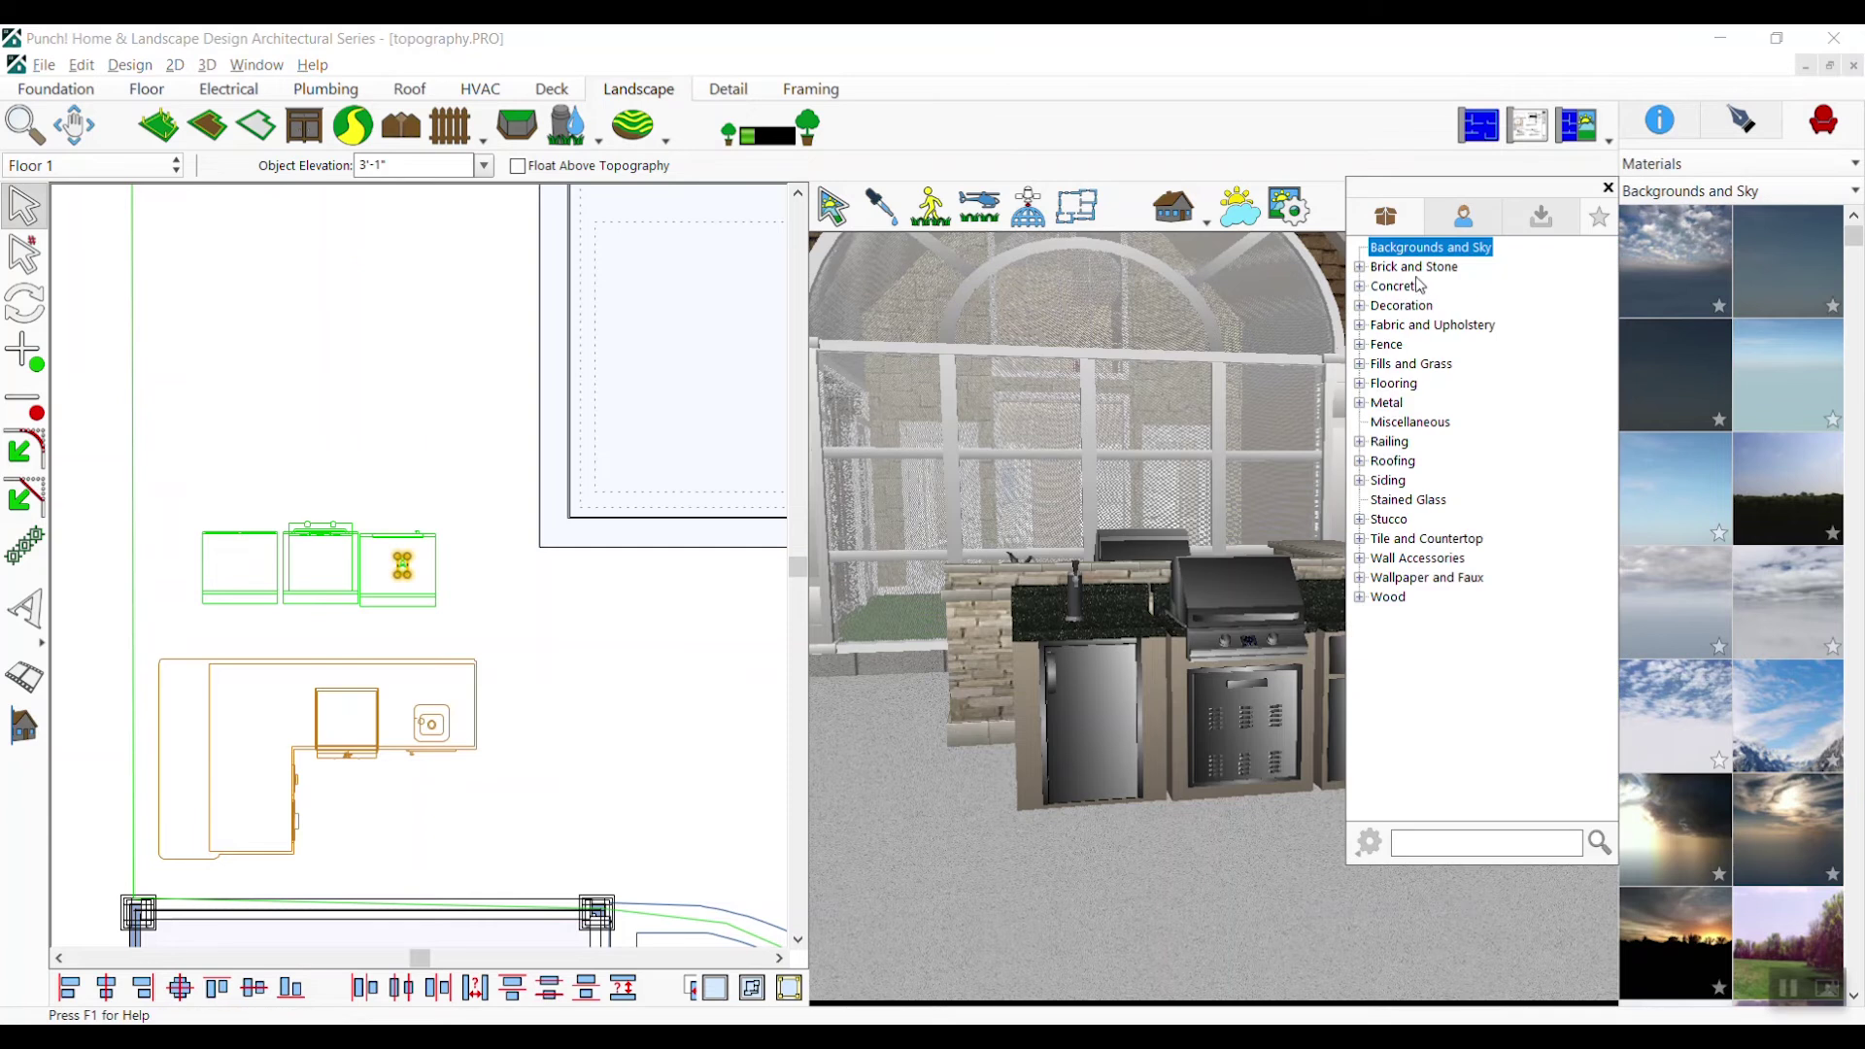
click(1361, 267)
click(1413, 286)
click(1412, 306)
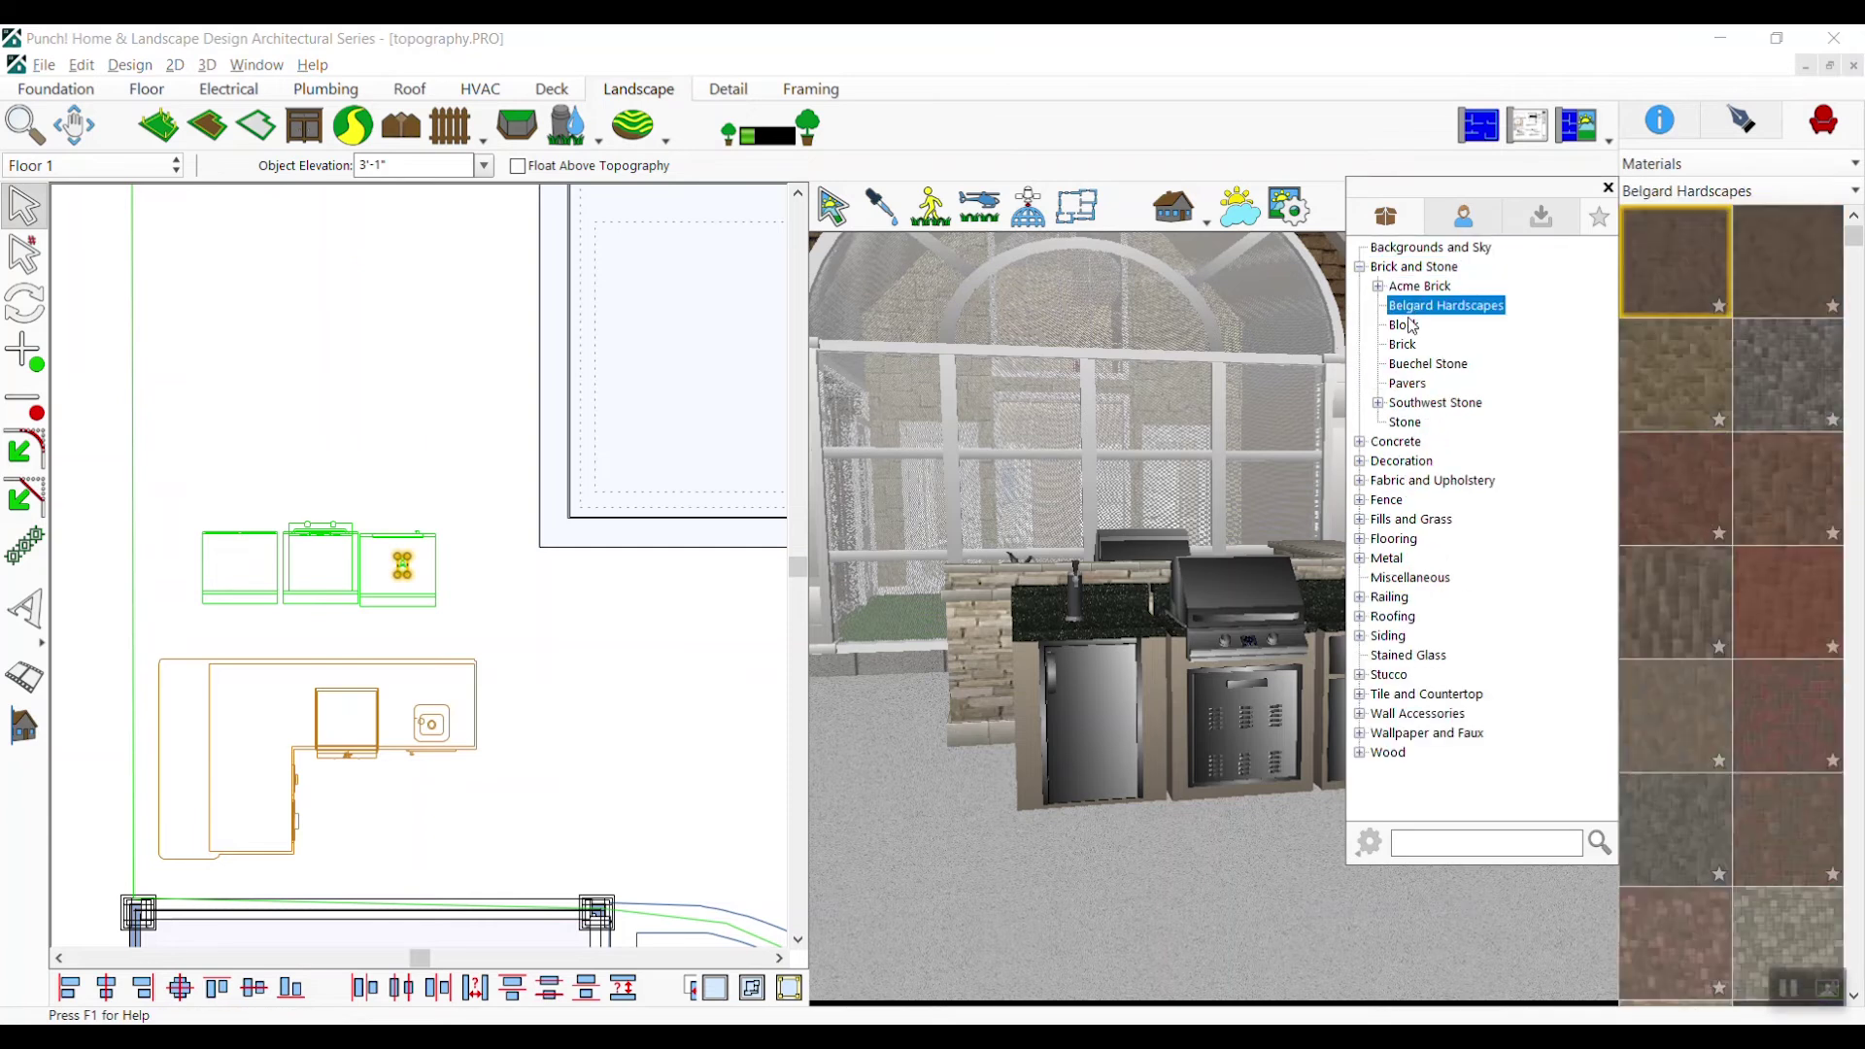
click(1408, 344)
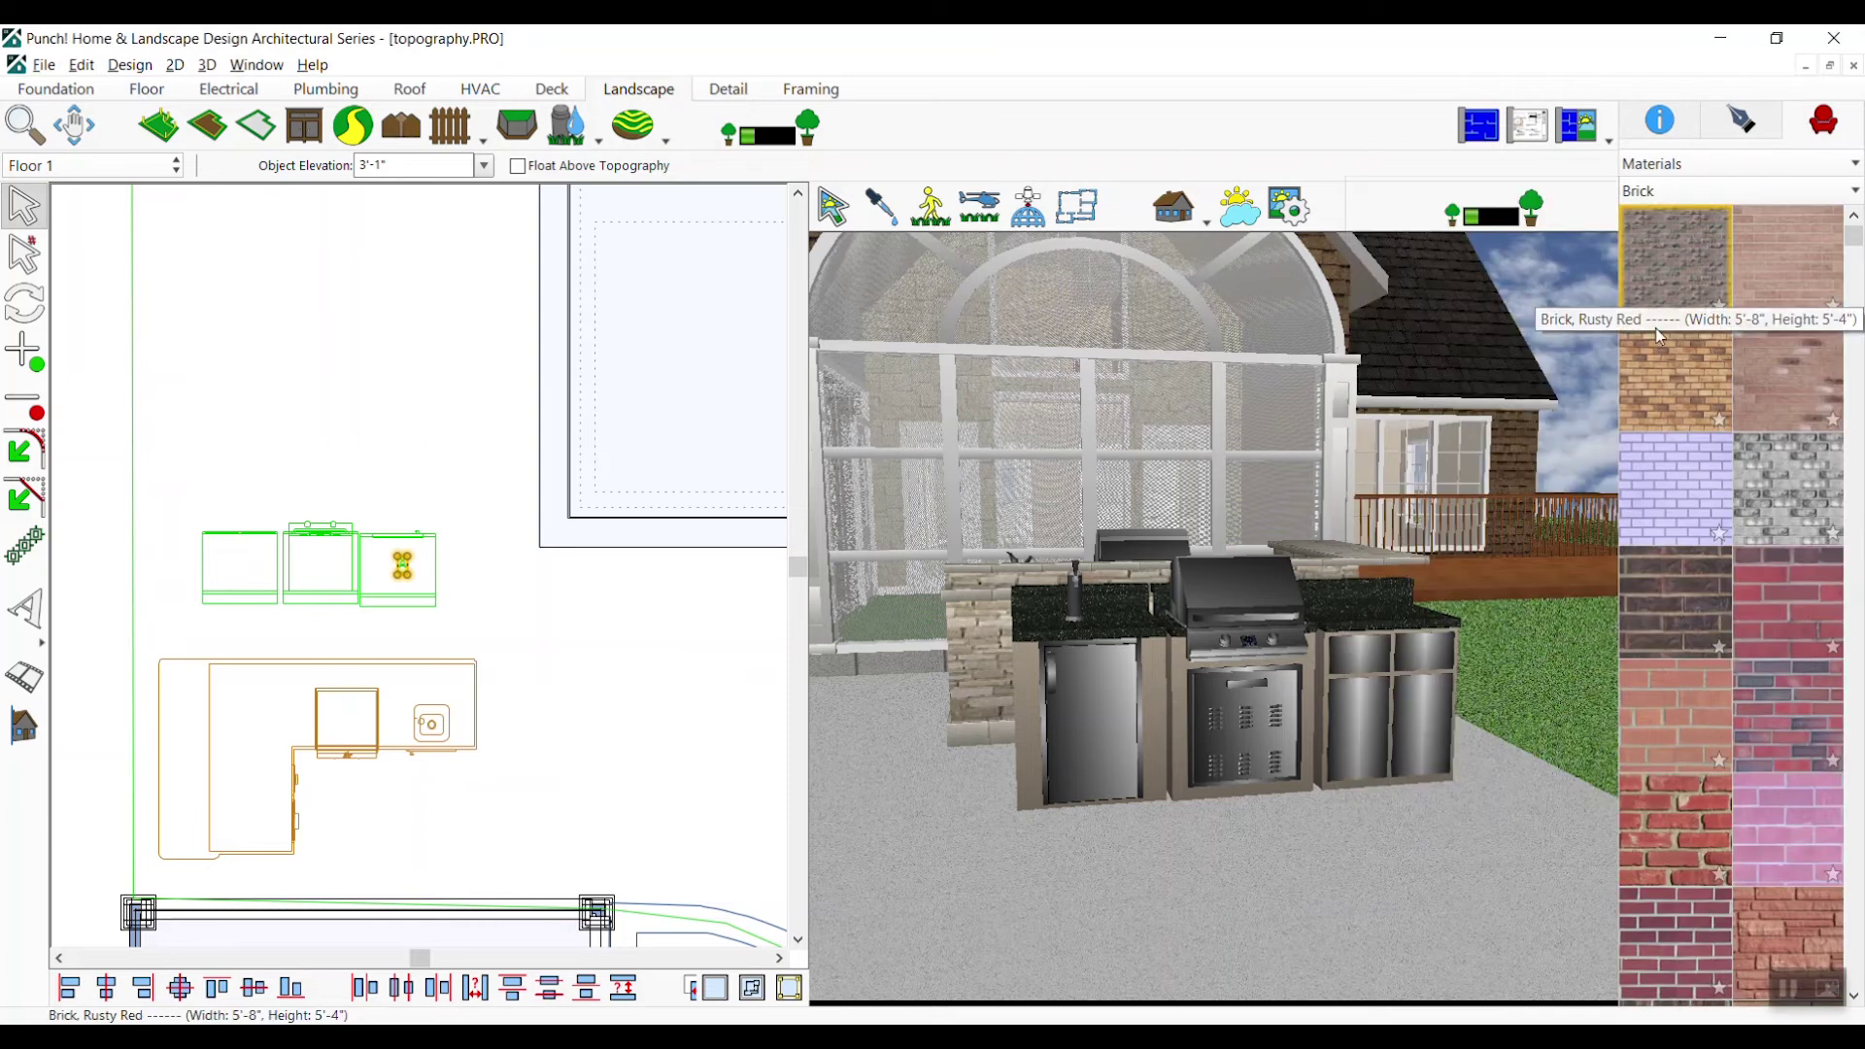
Apply Burned Brown brick to the refrigerator, grill and stainless cabinet panels
click(1039, 691)
click(1032, 707)
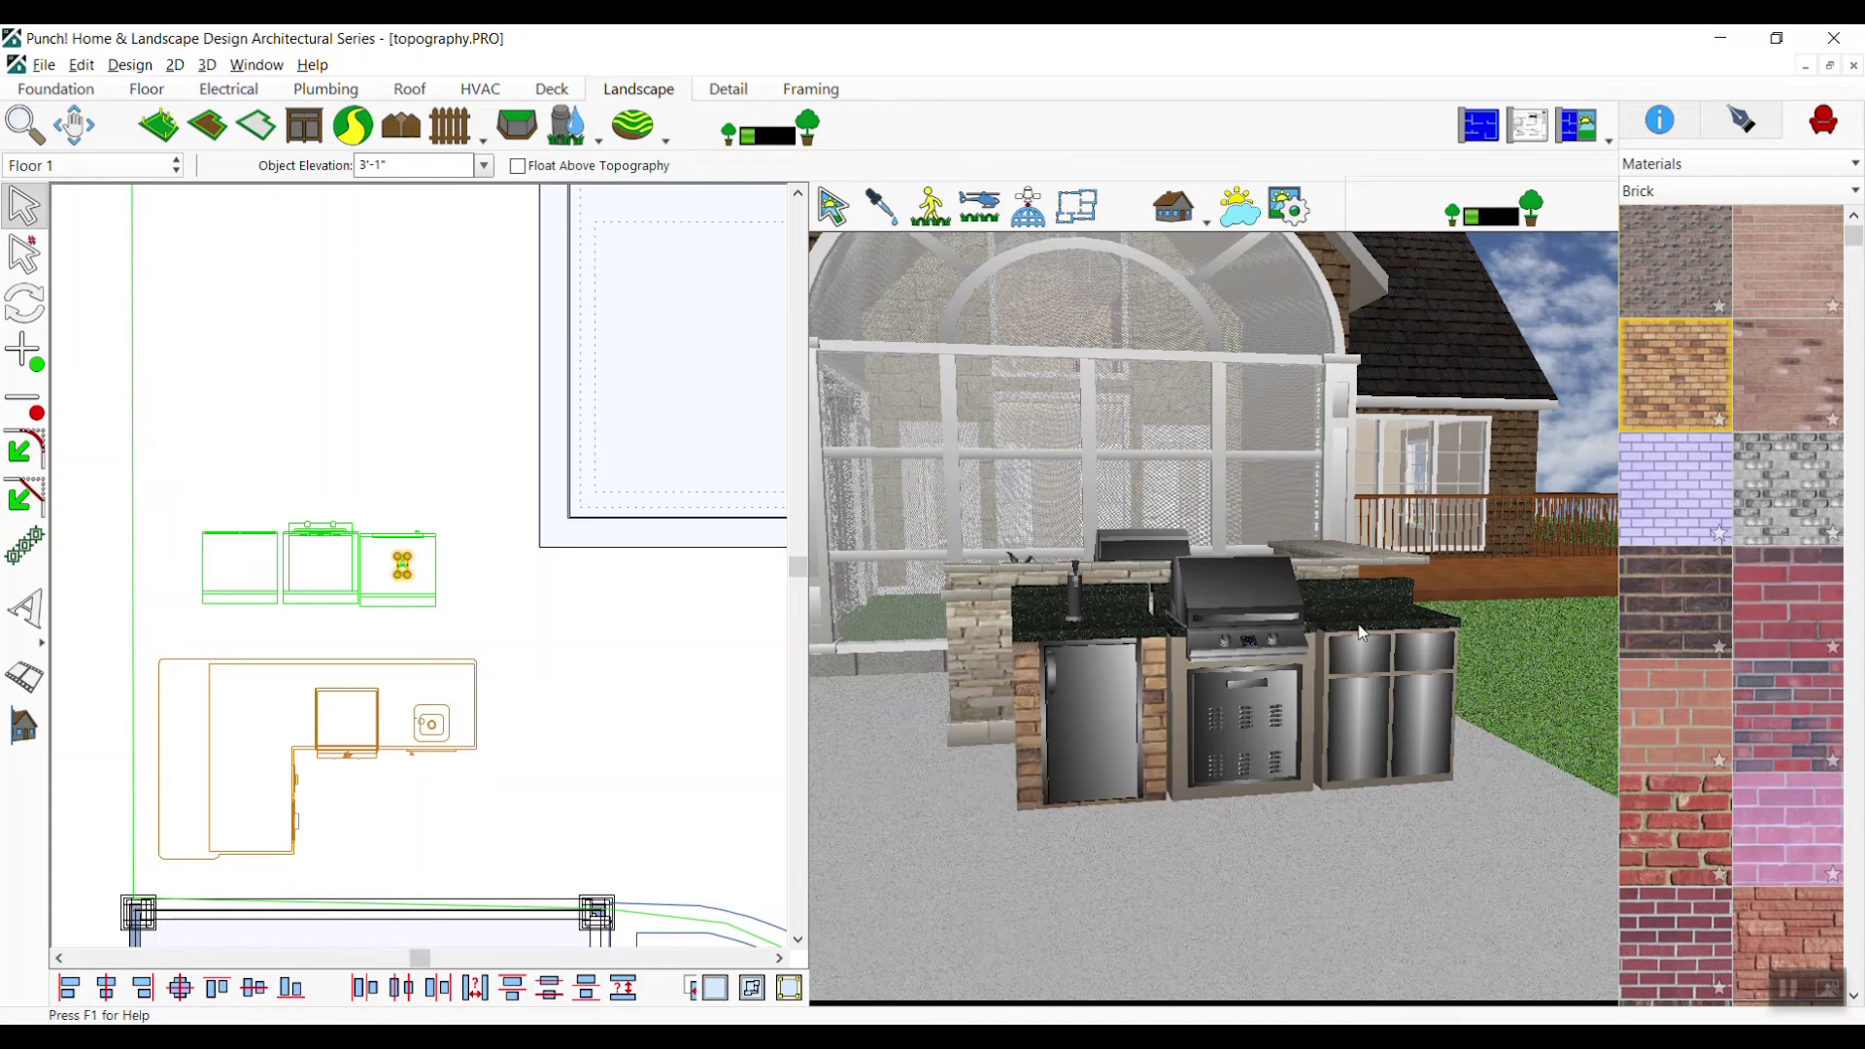
click(1669, 427)
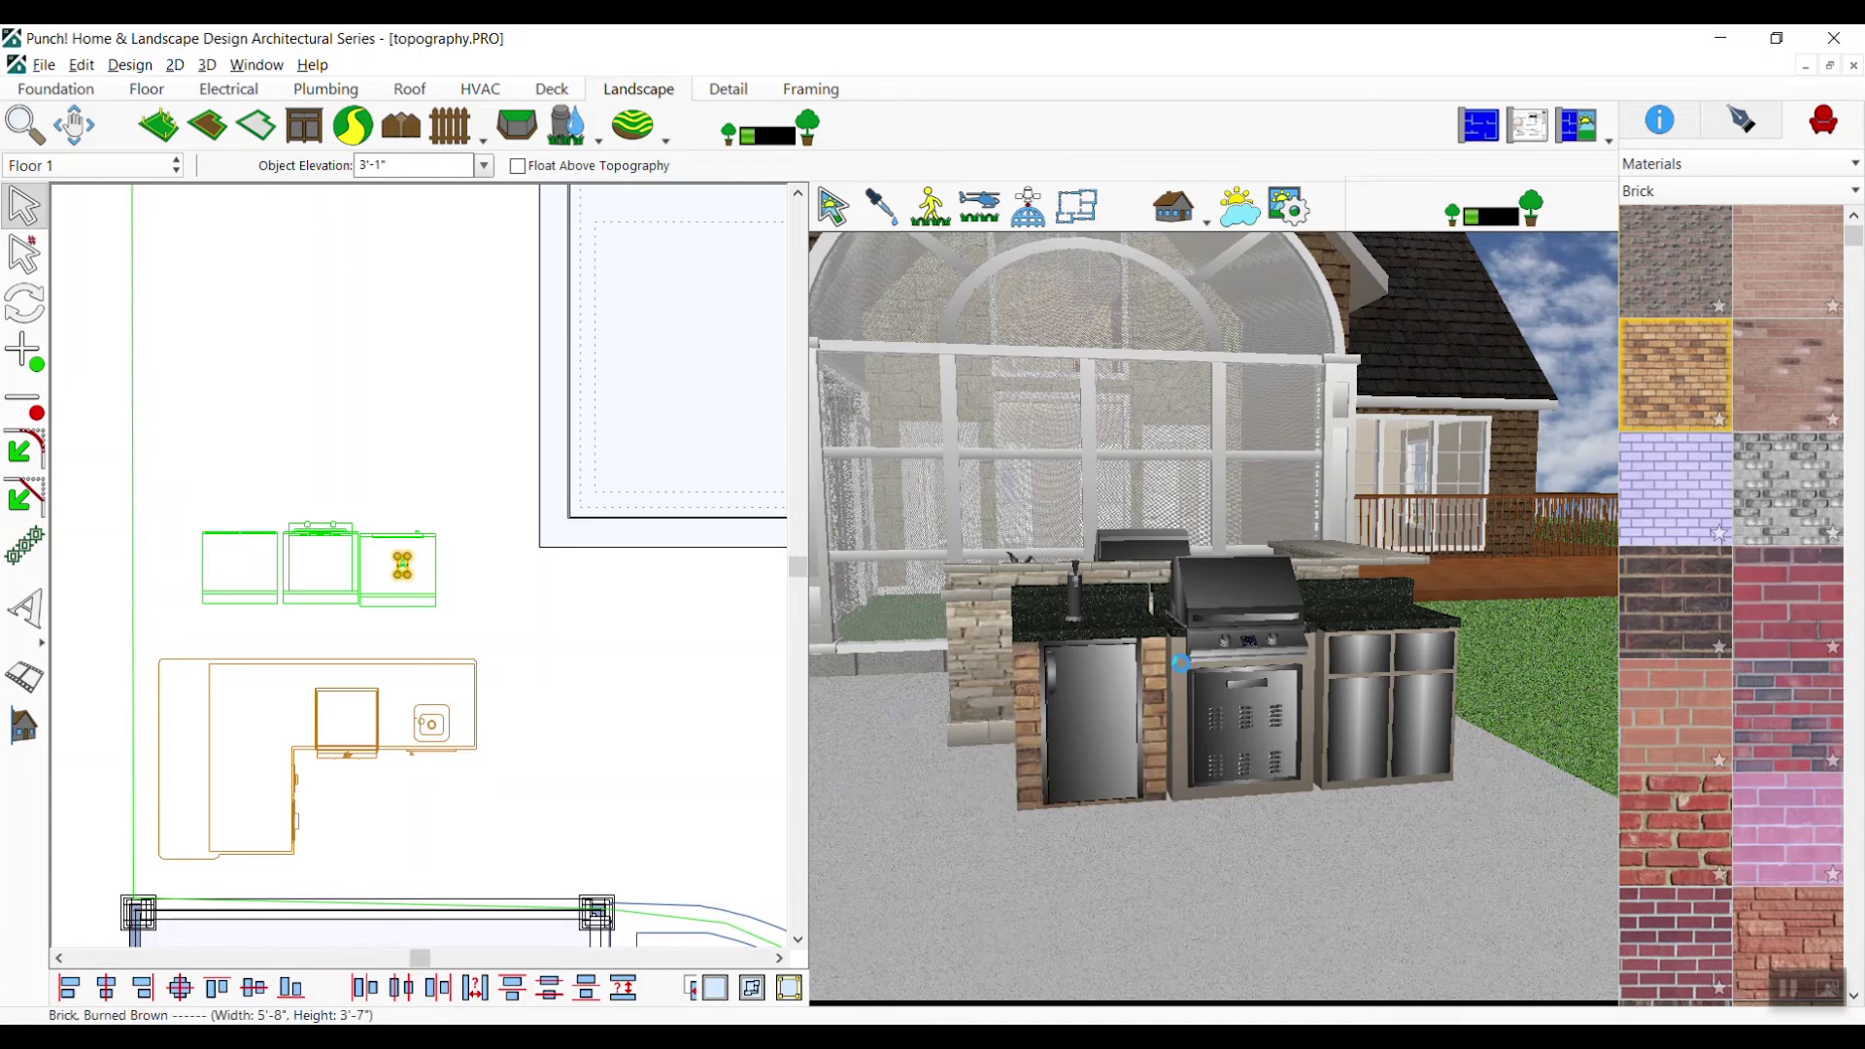
click(1182, 664)
click(1186, 677)
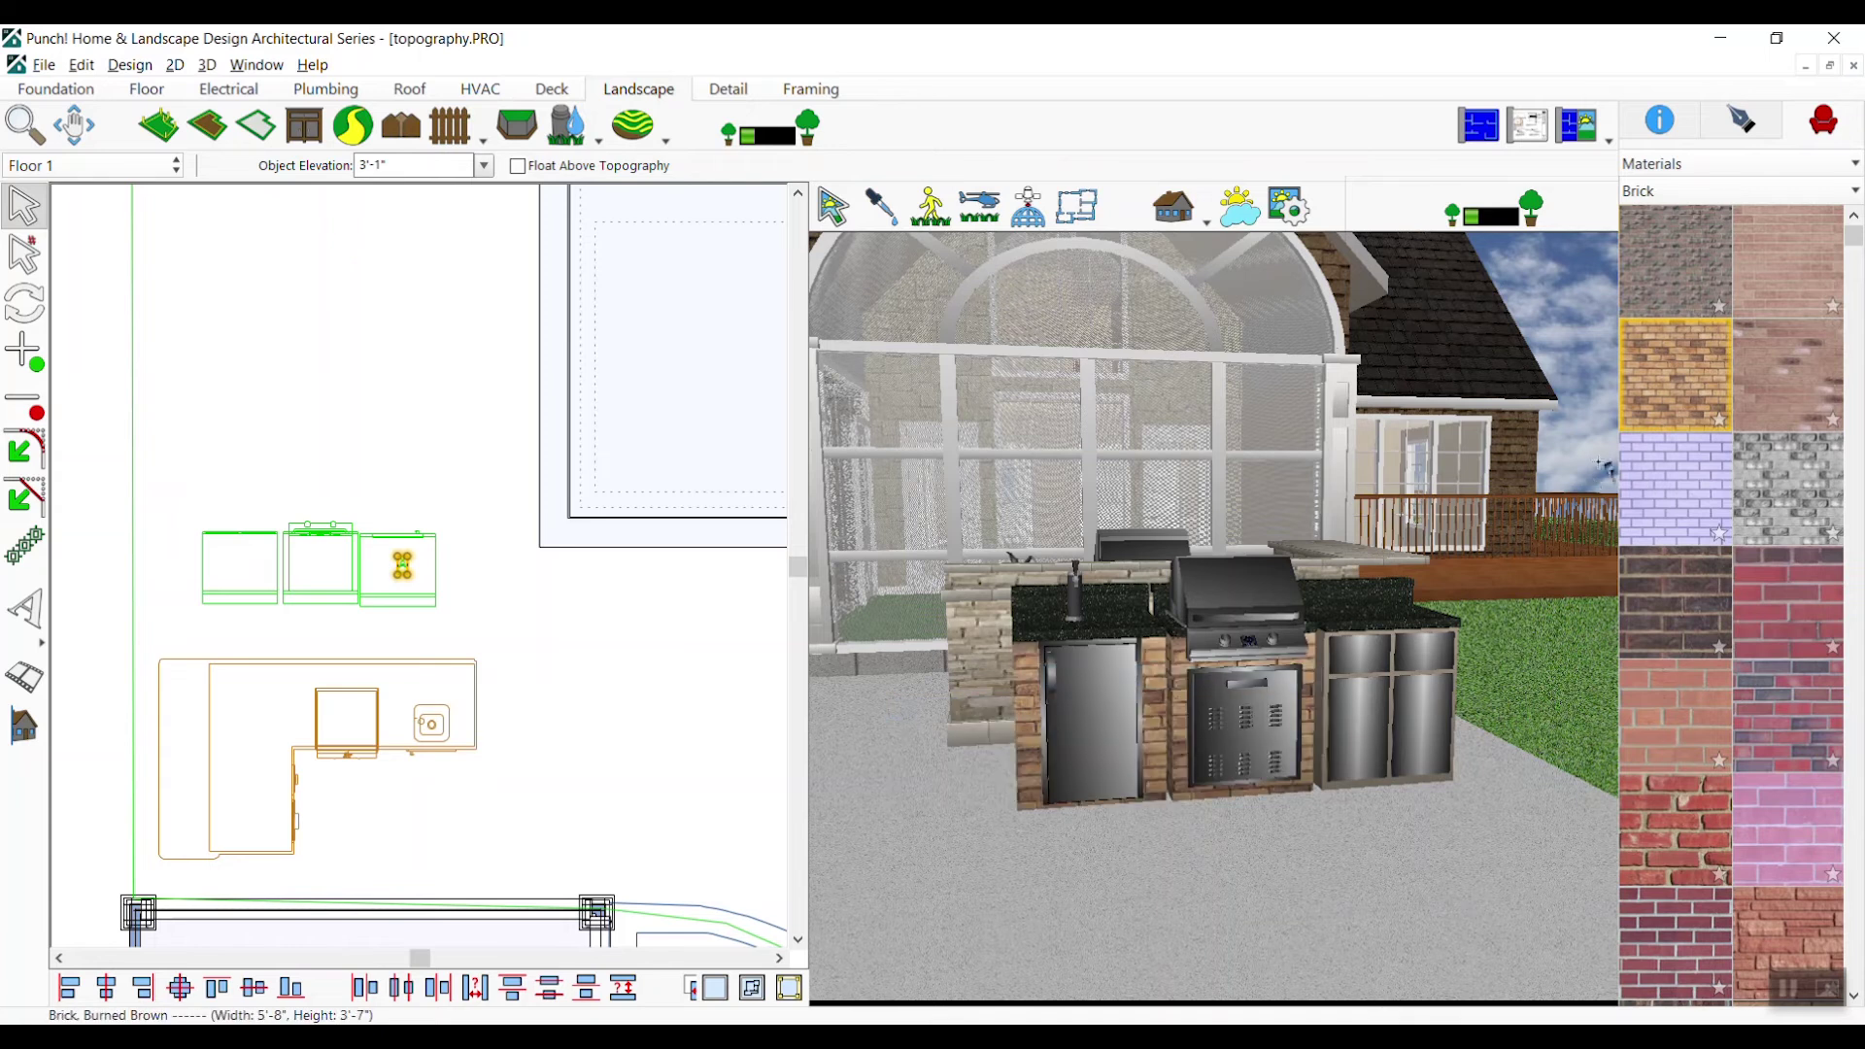
click(1325, 677)
click(1329, 691)
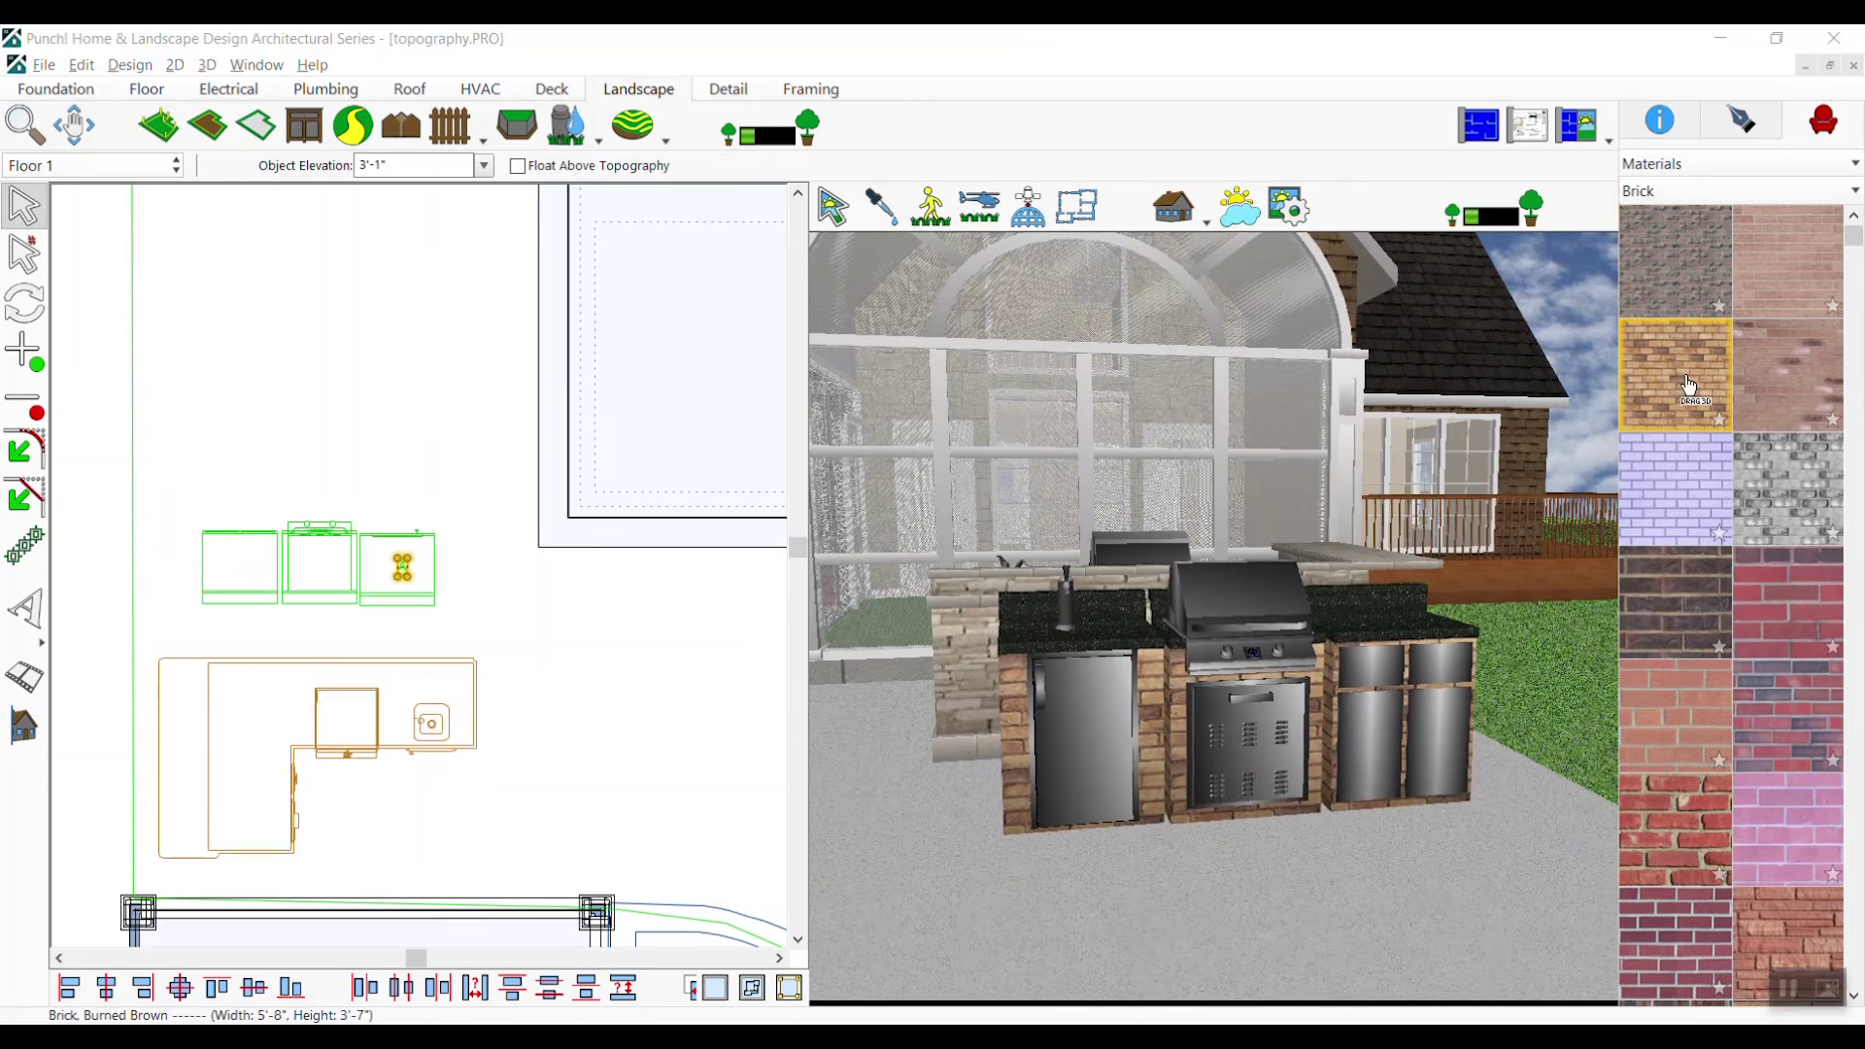
Brick all exterior island backsplashes and the raised countertops in Burned Brown
click(1097, 617)
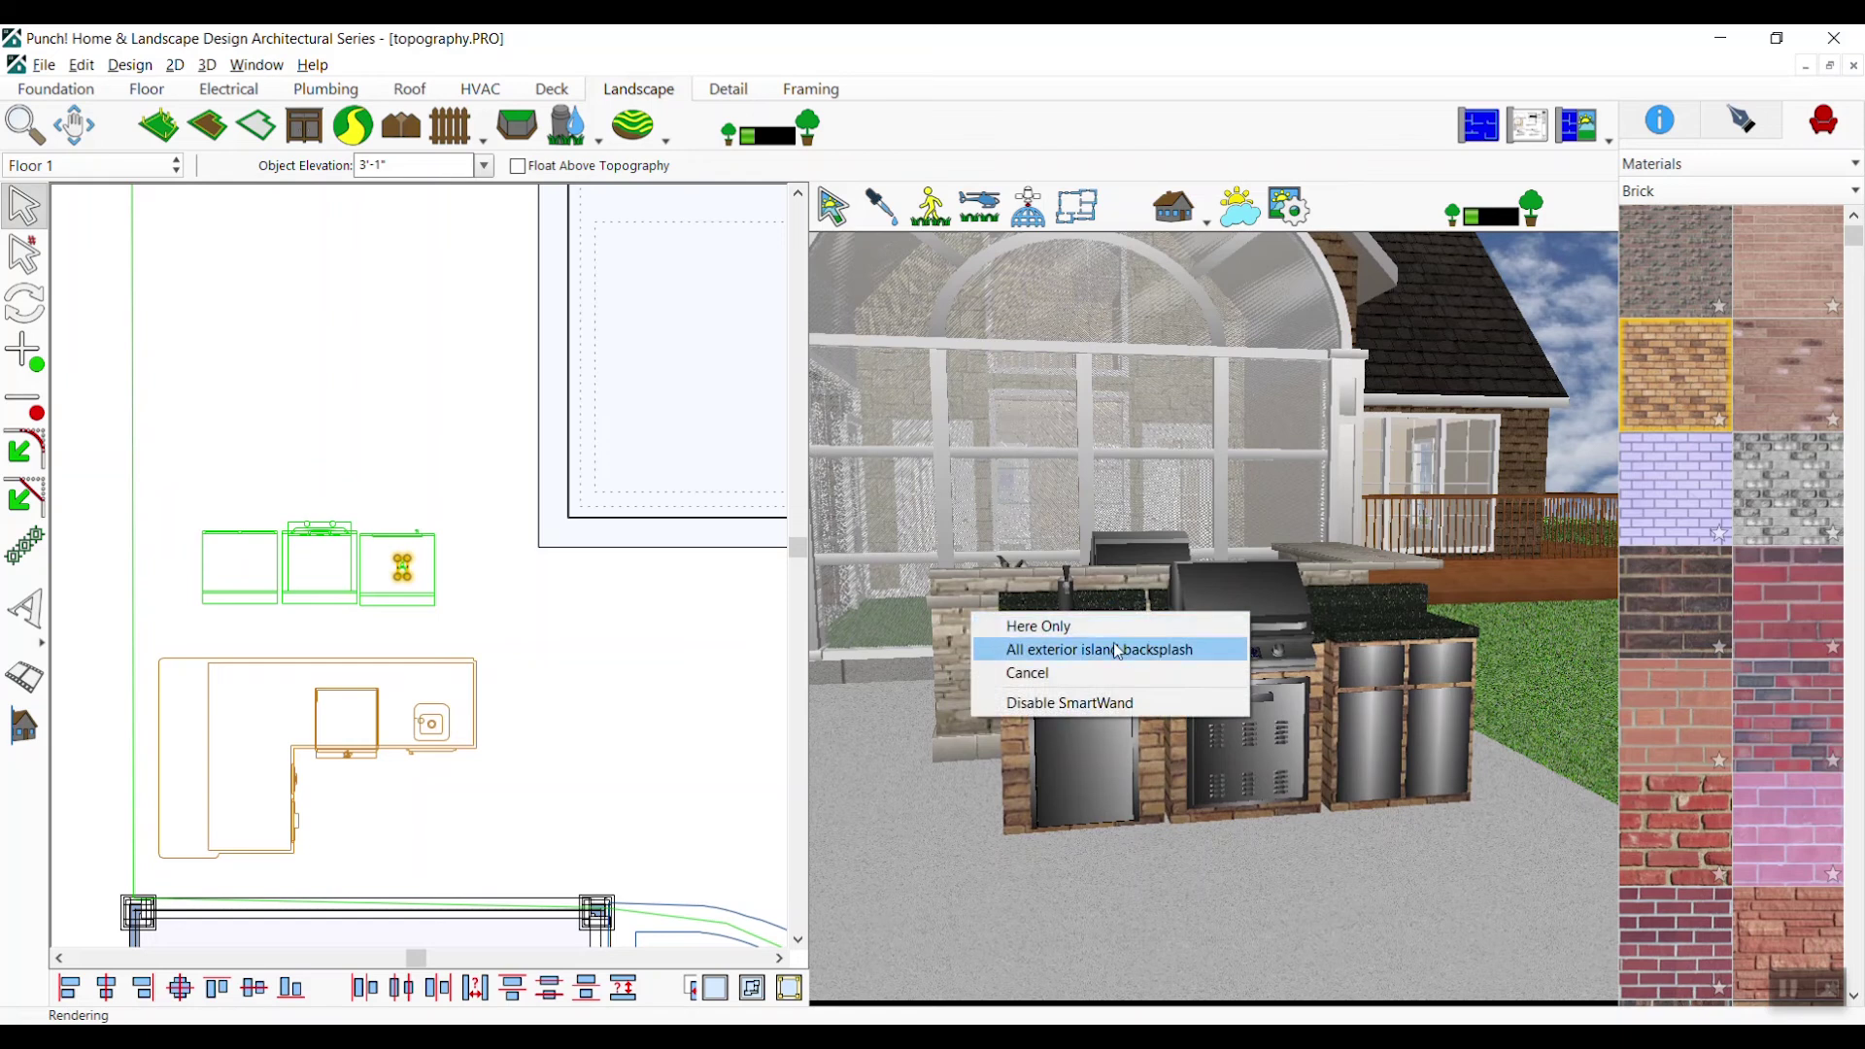
click(1117, 647)
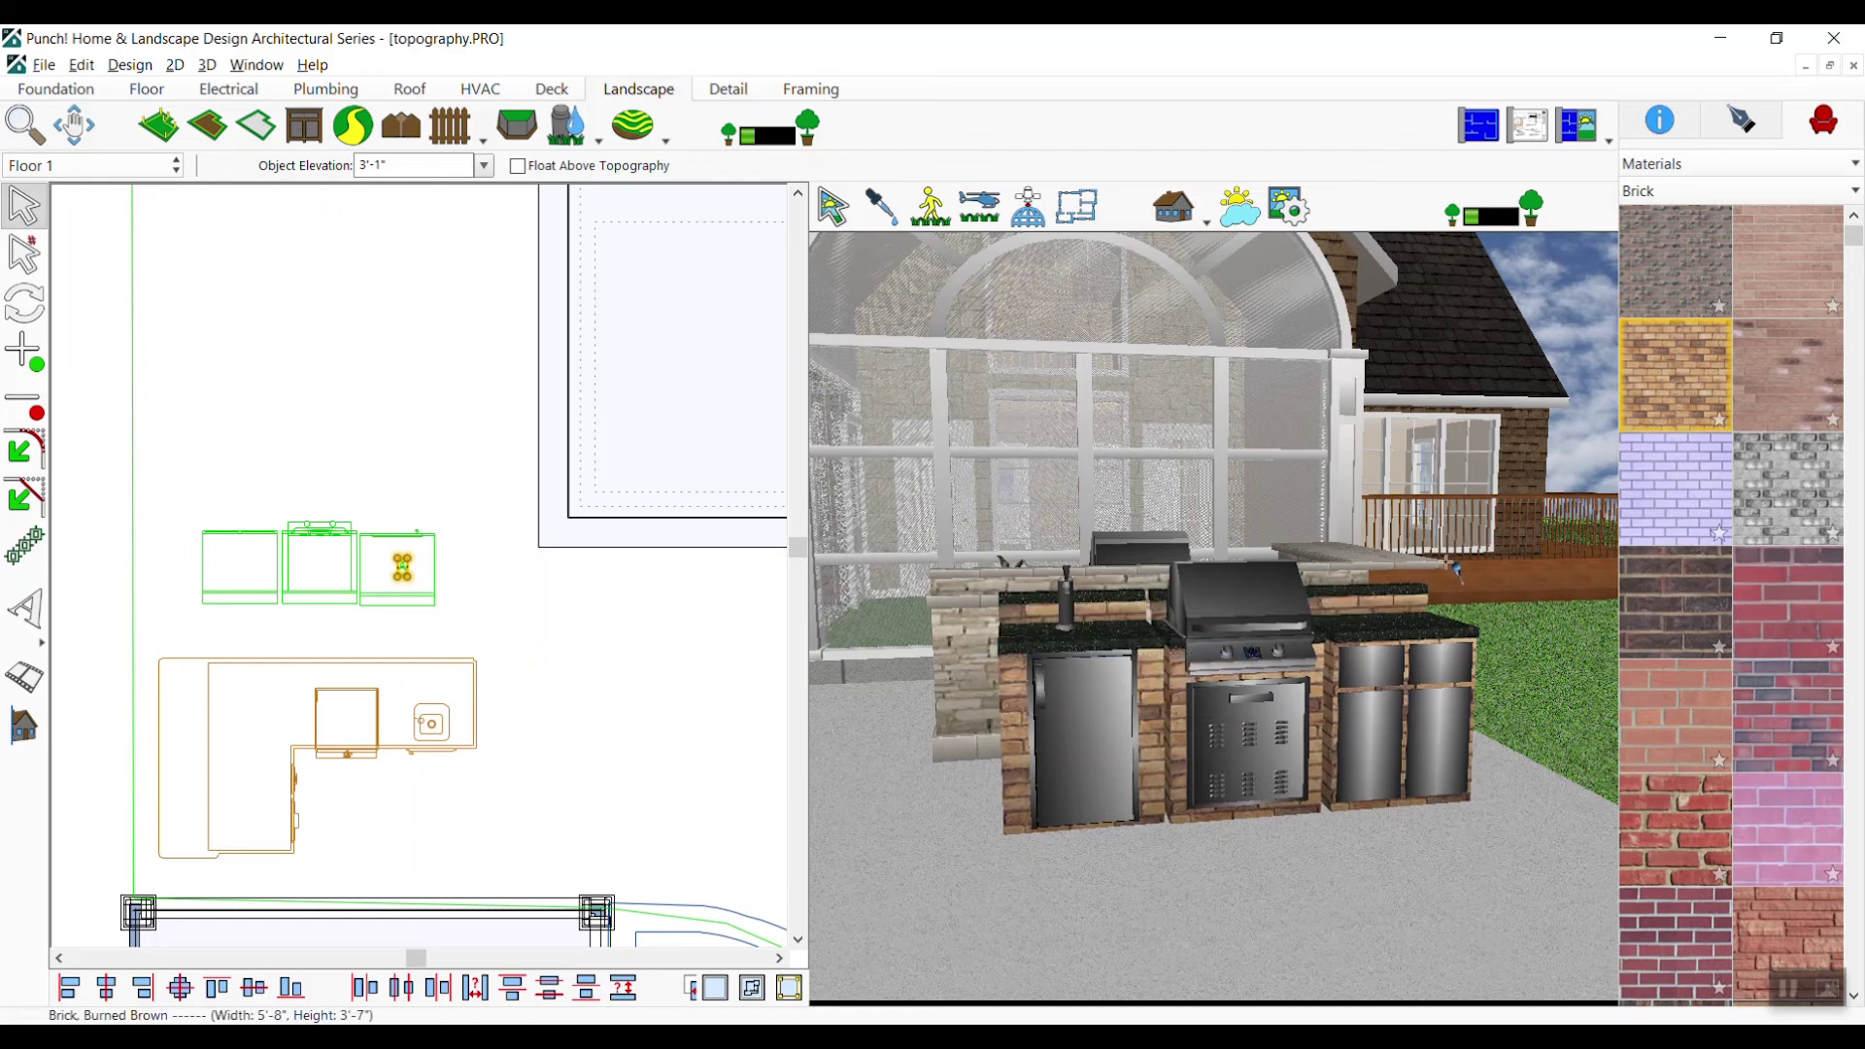
click(1346, 590)
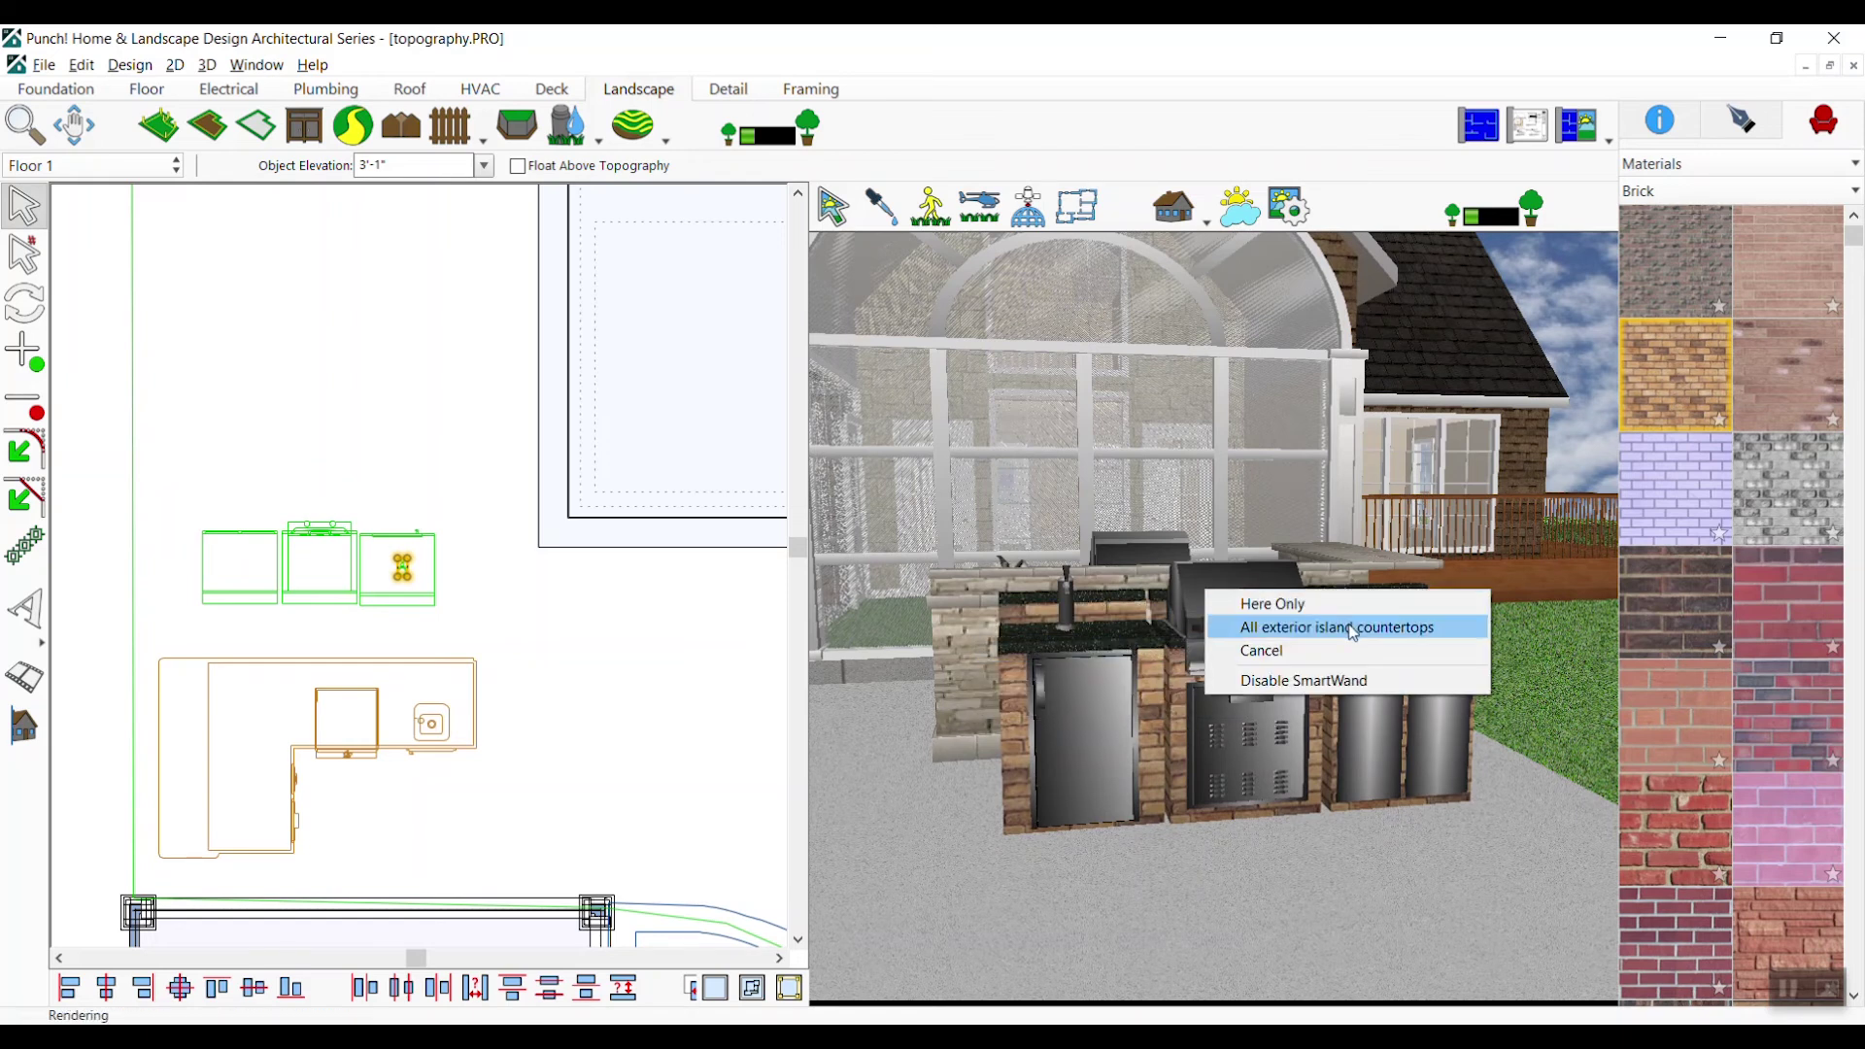
click(1353, 631)
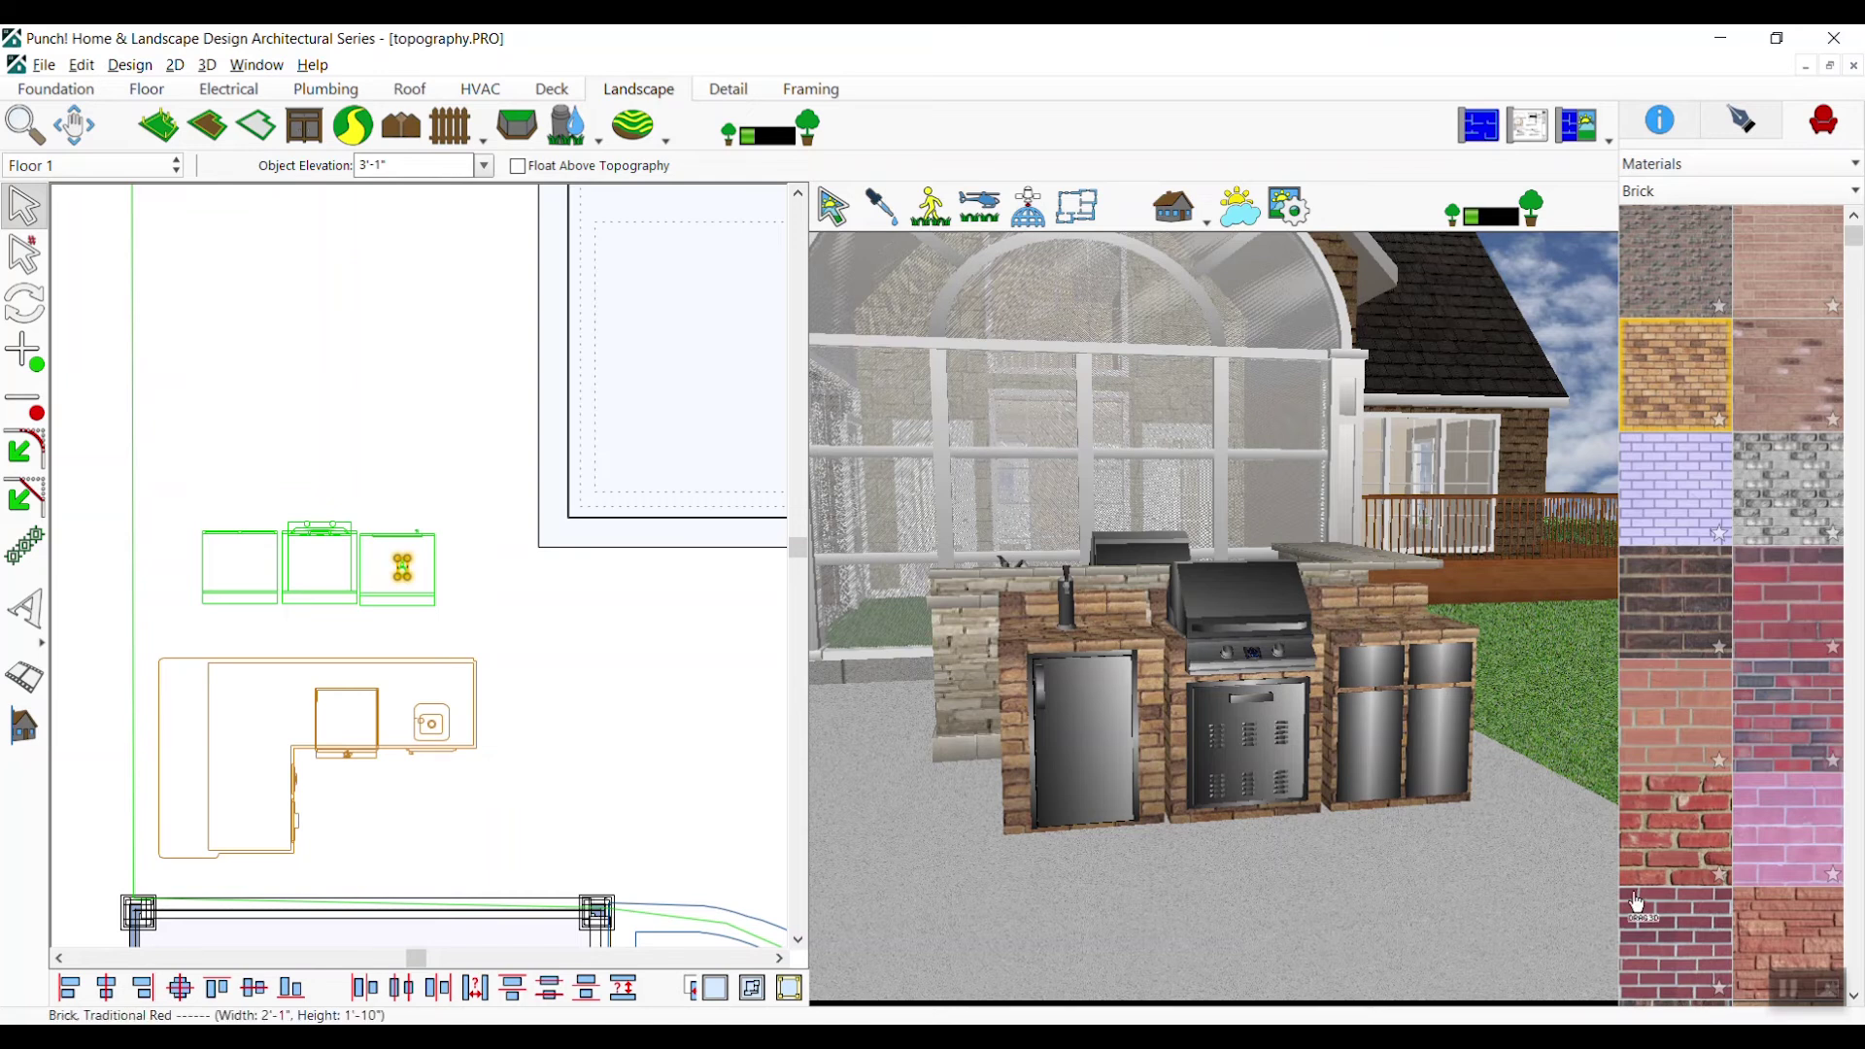
Select the left, middle and right cabinets and rotate the row 180 degrees
click(446, 533)
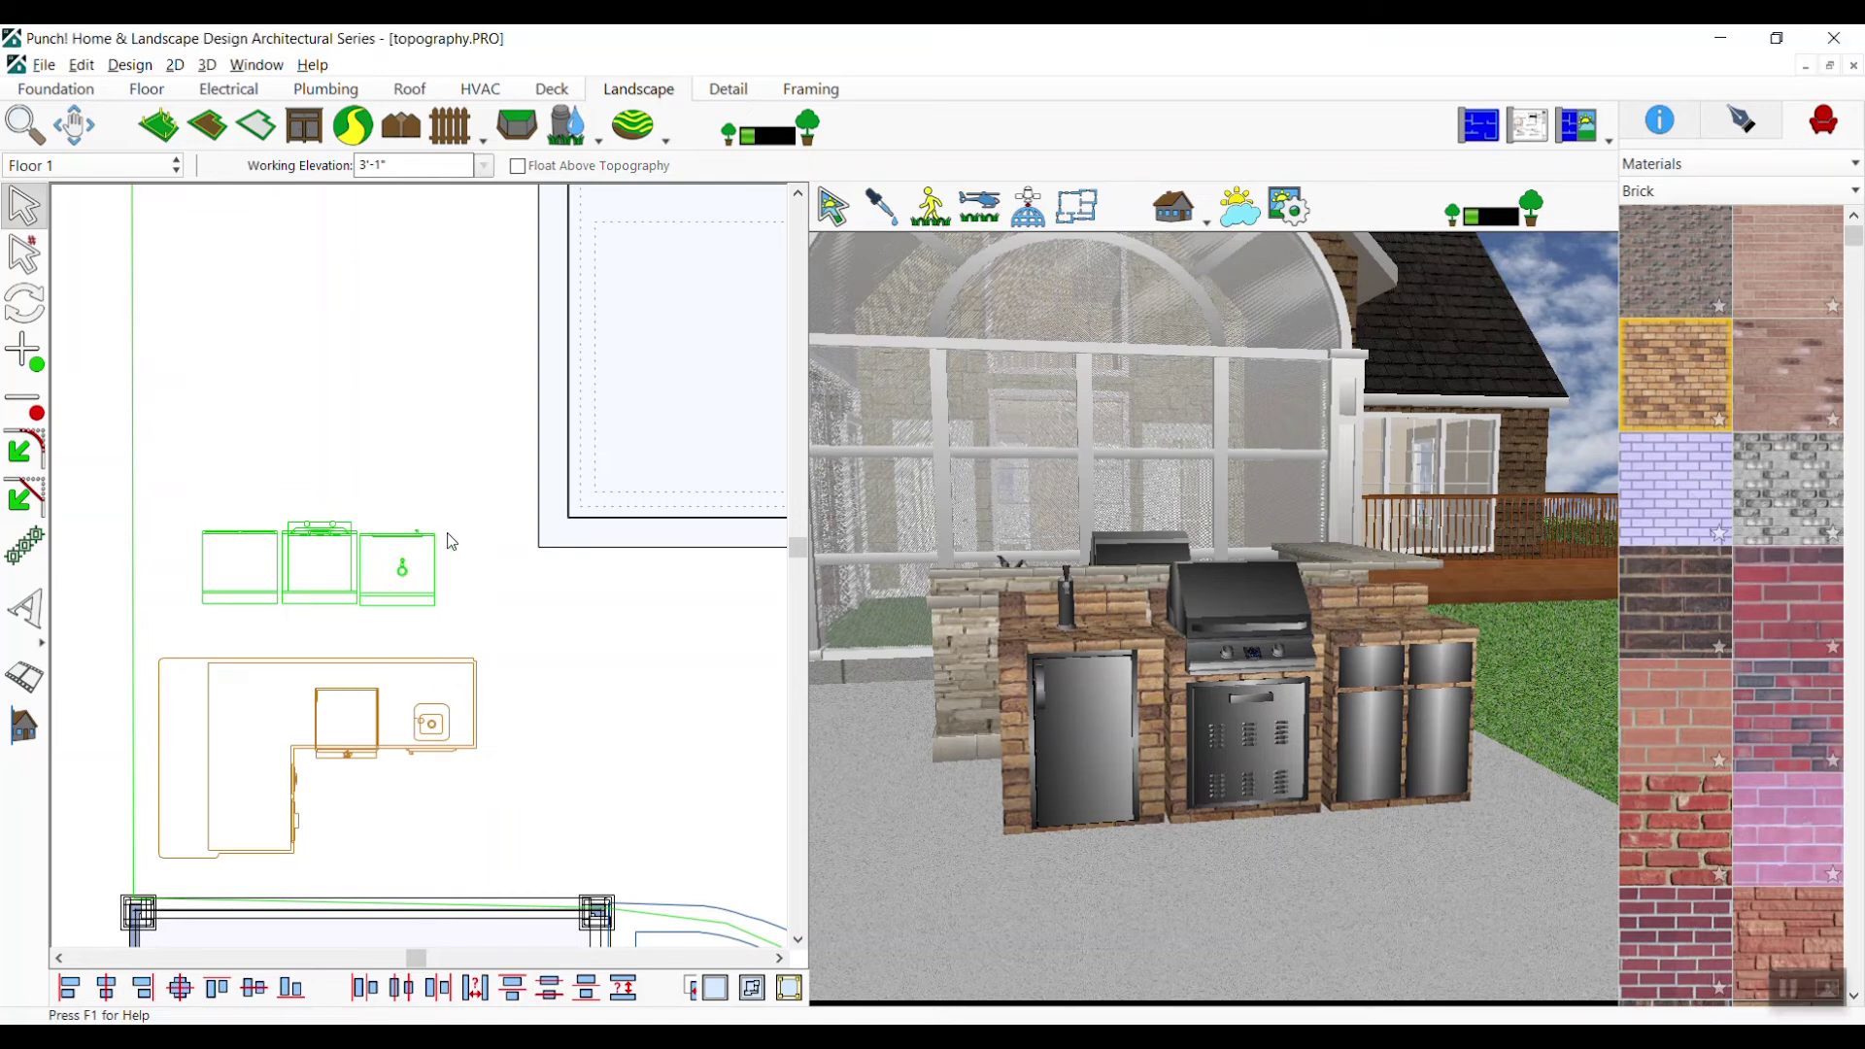
click(212, 544)
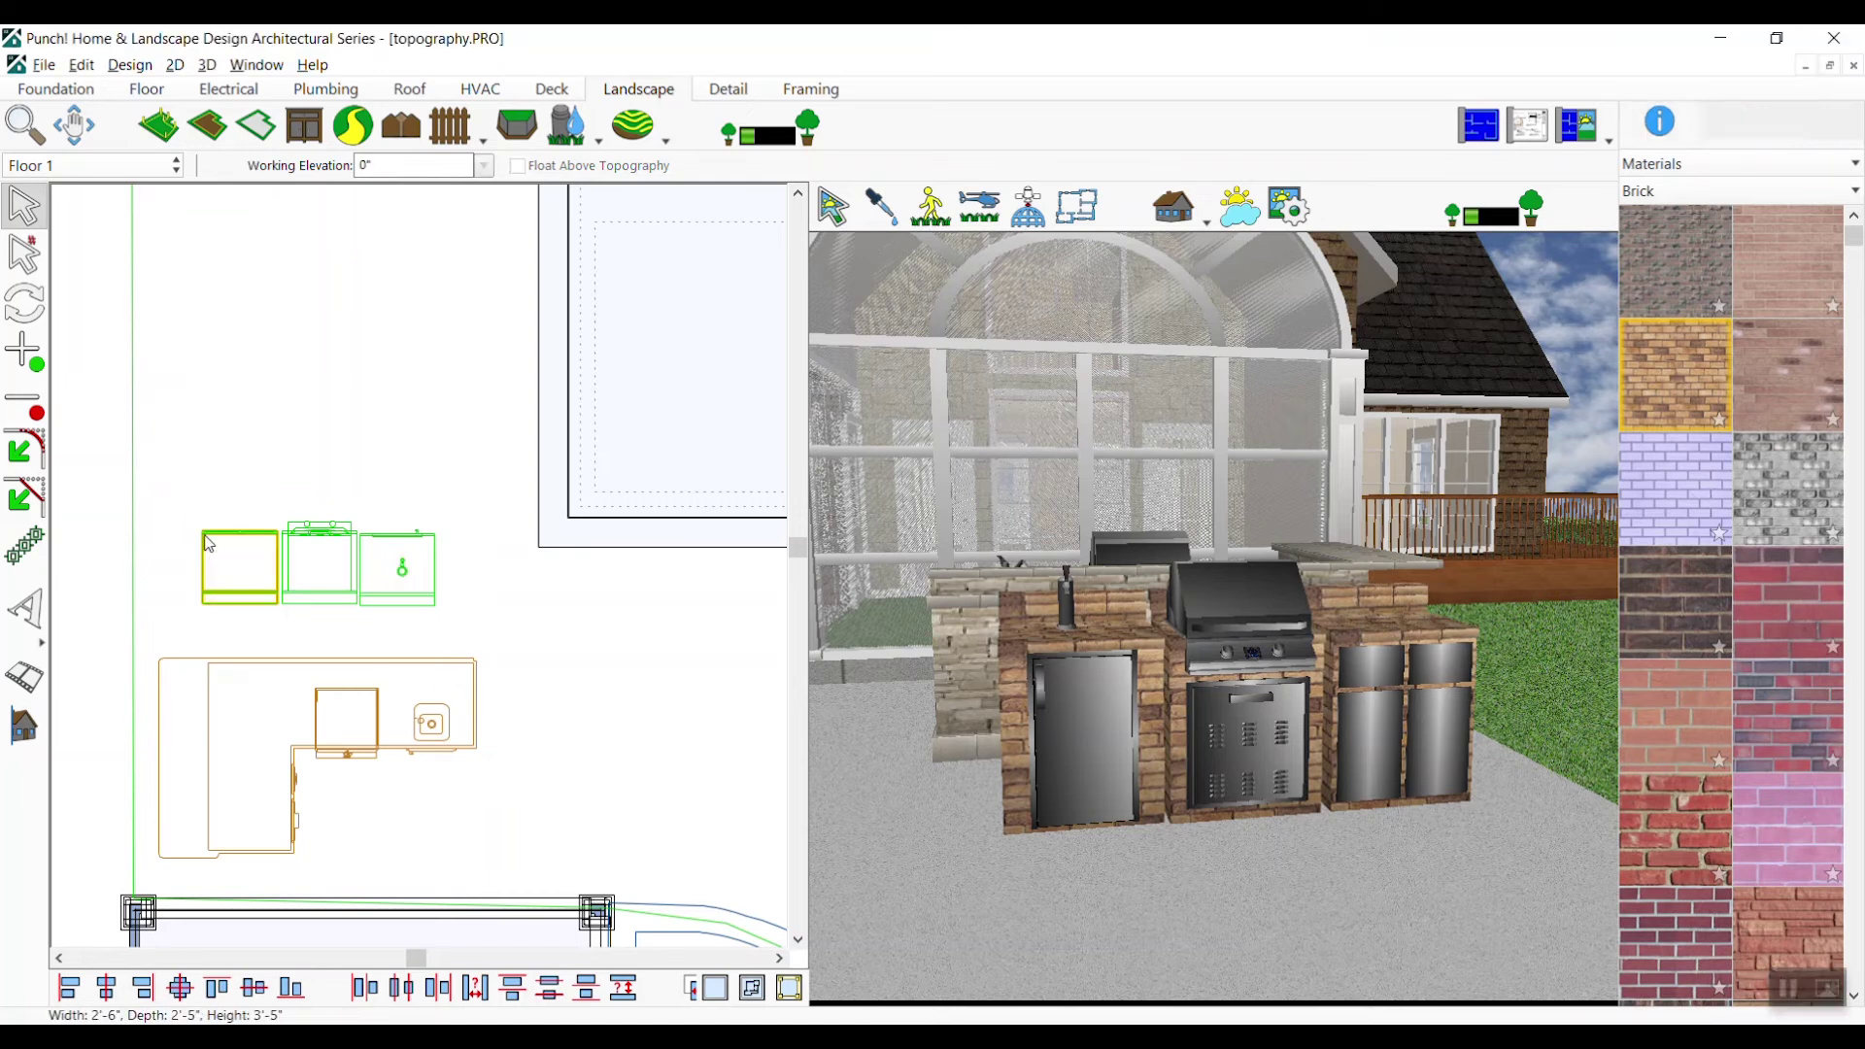
shift+click(337, 553)
shift+click(402, 545)
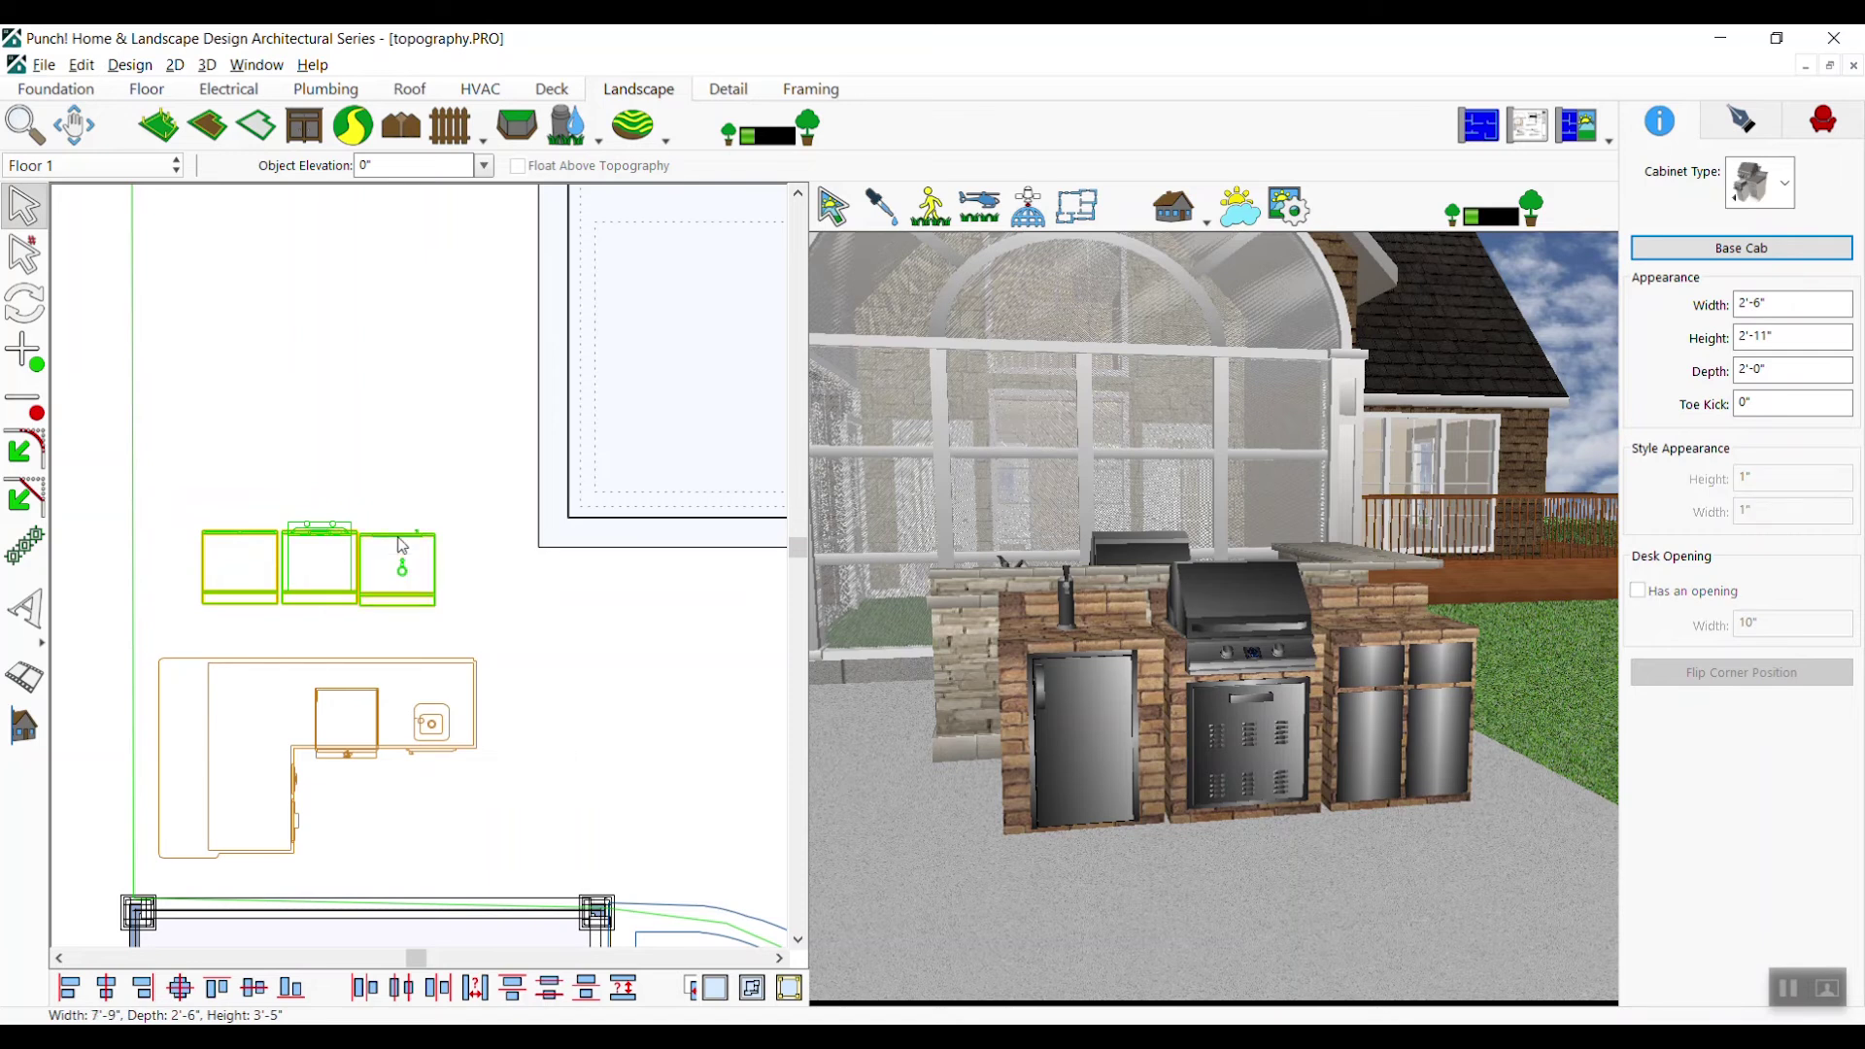
click(25, 302)
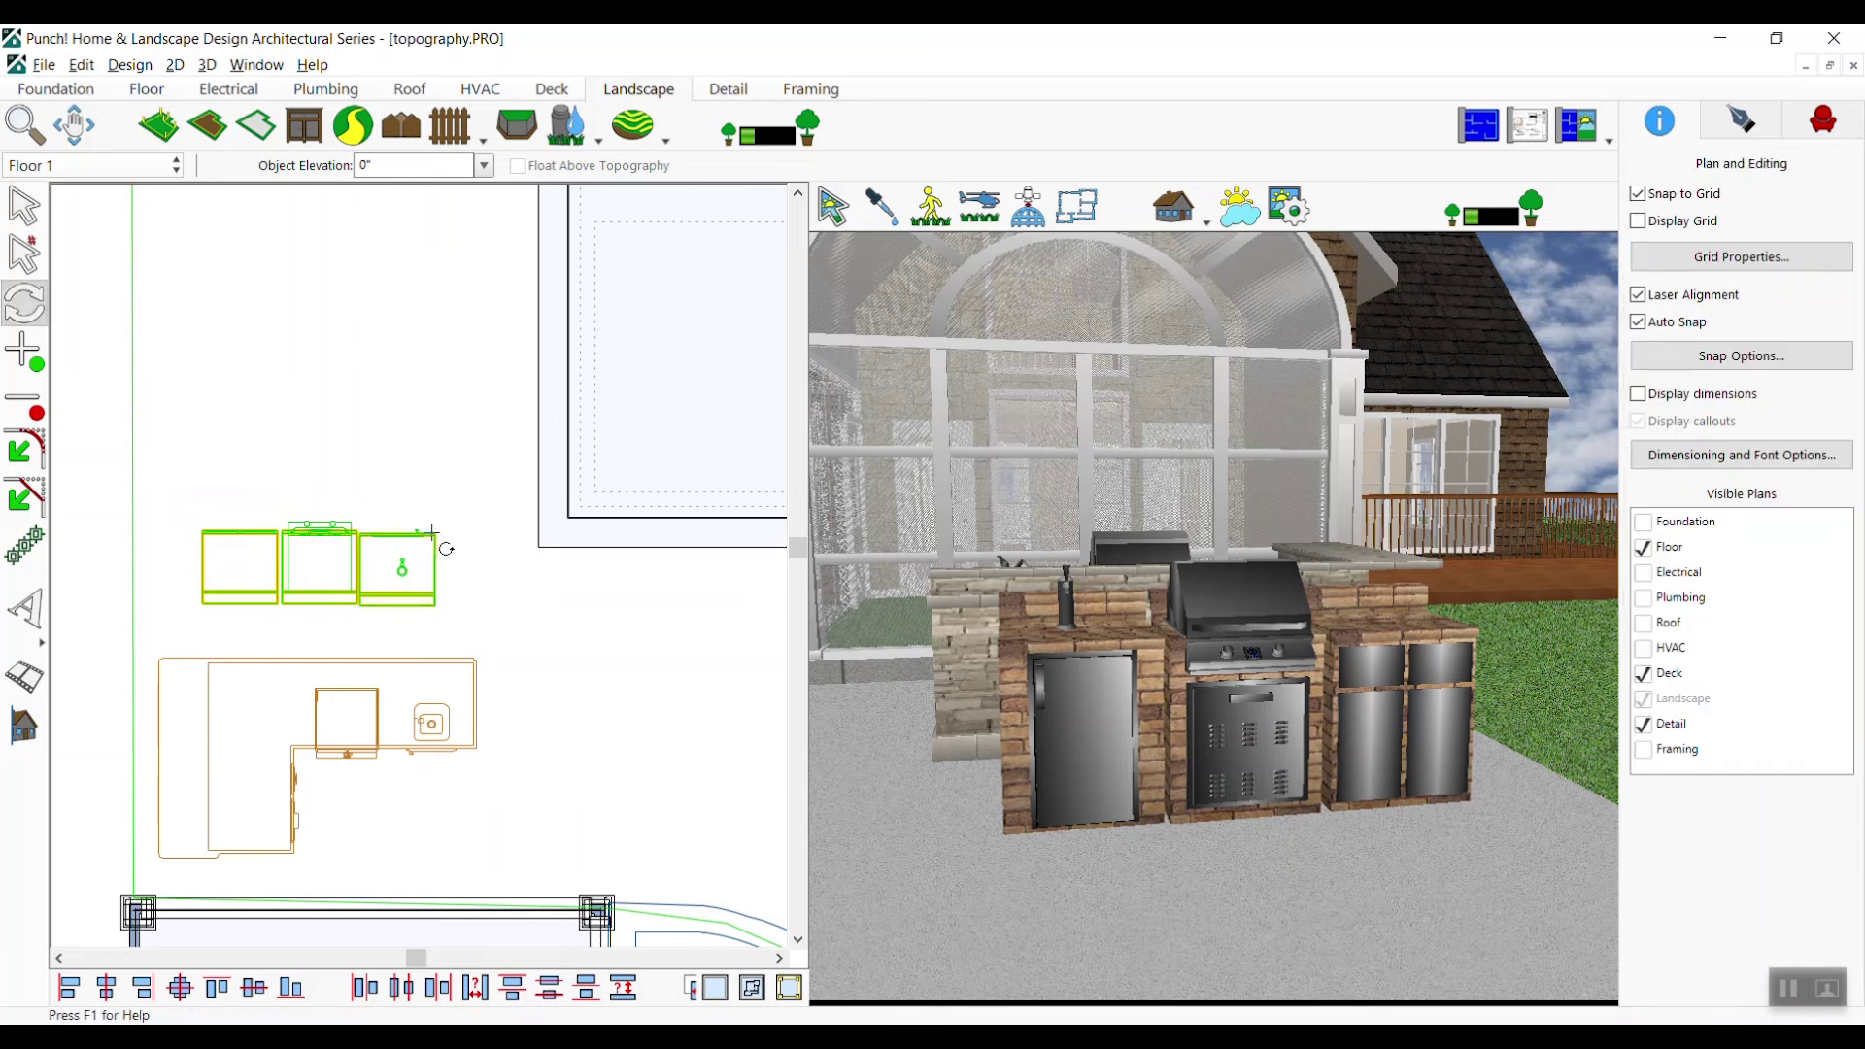
drag(433, 533, 199, 603)
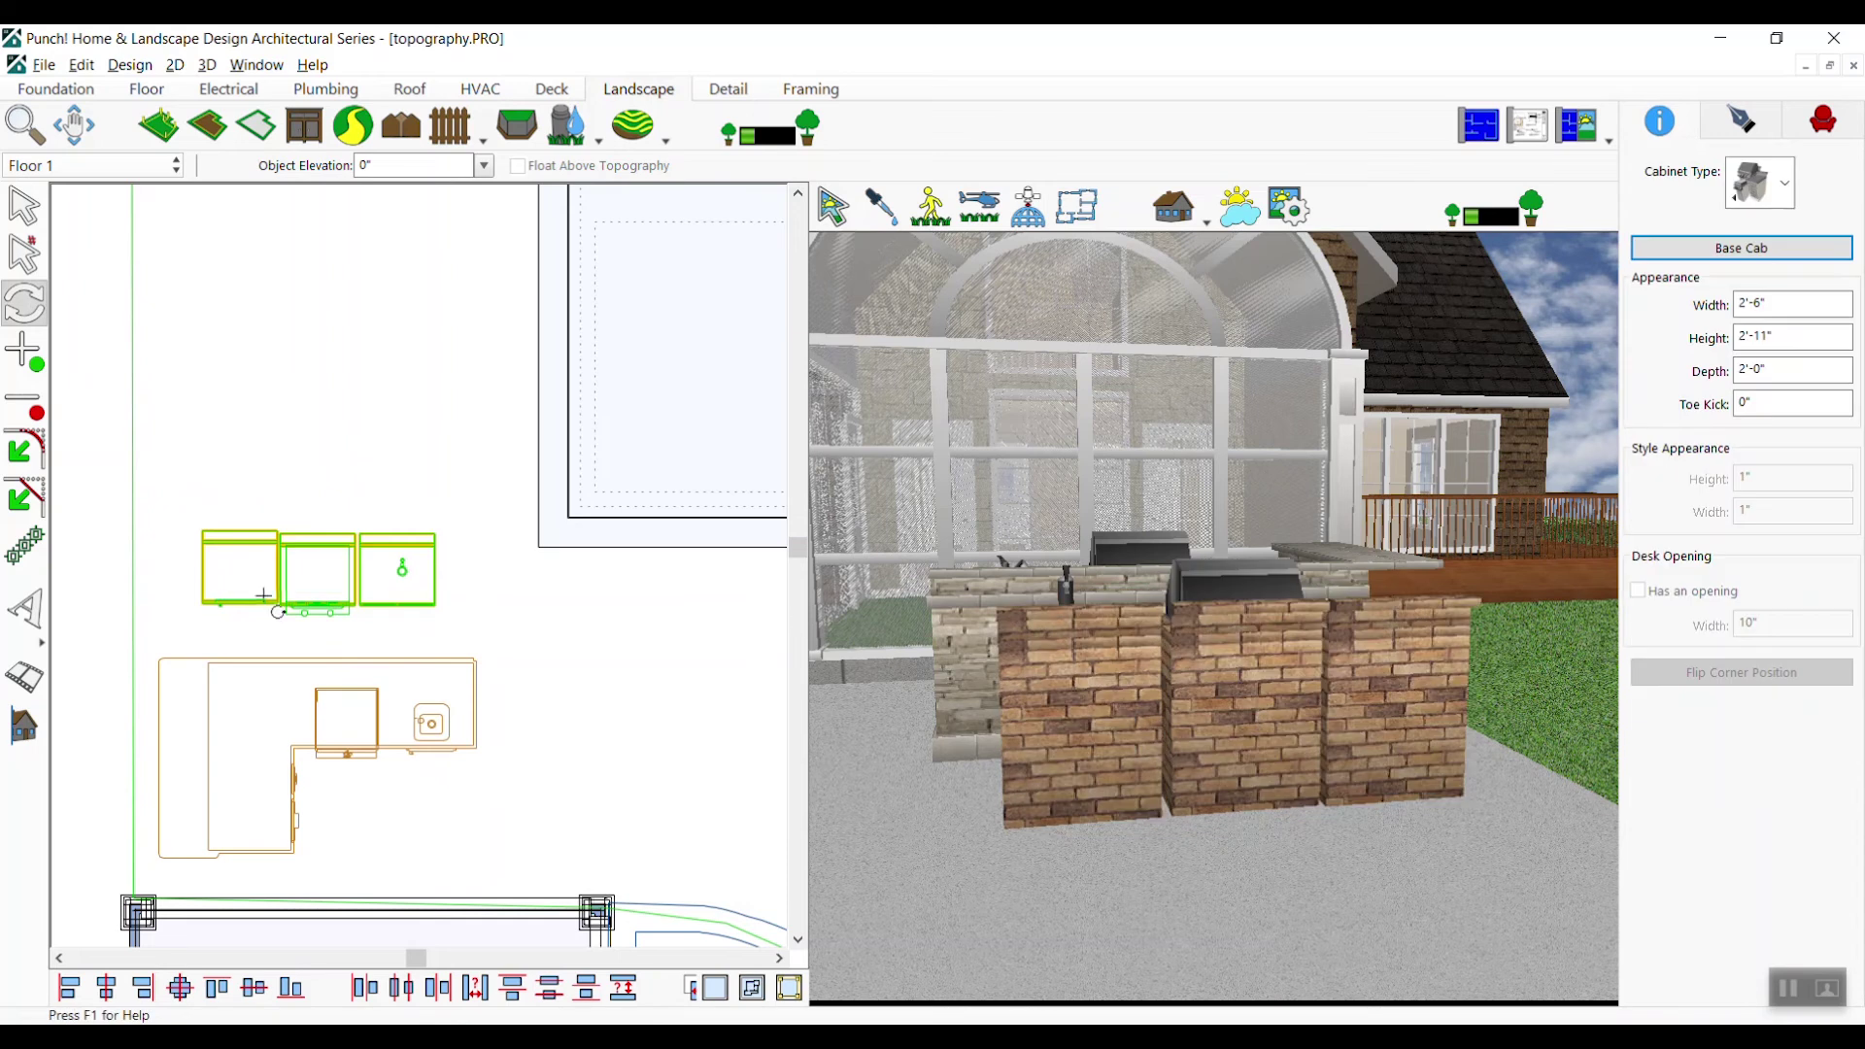
Nudge the right cabinet with arrow keys until it lines up with the others
click(400, 488)
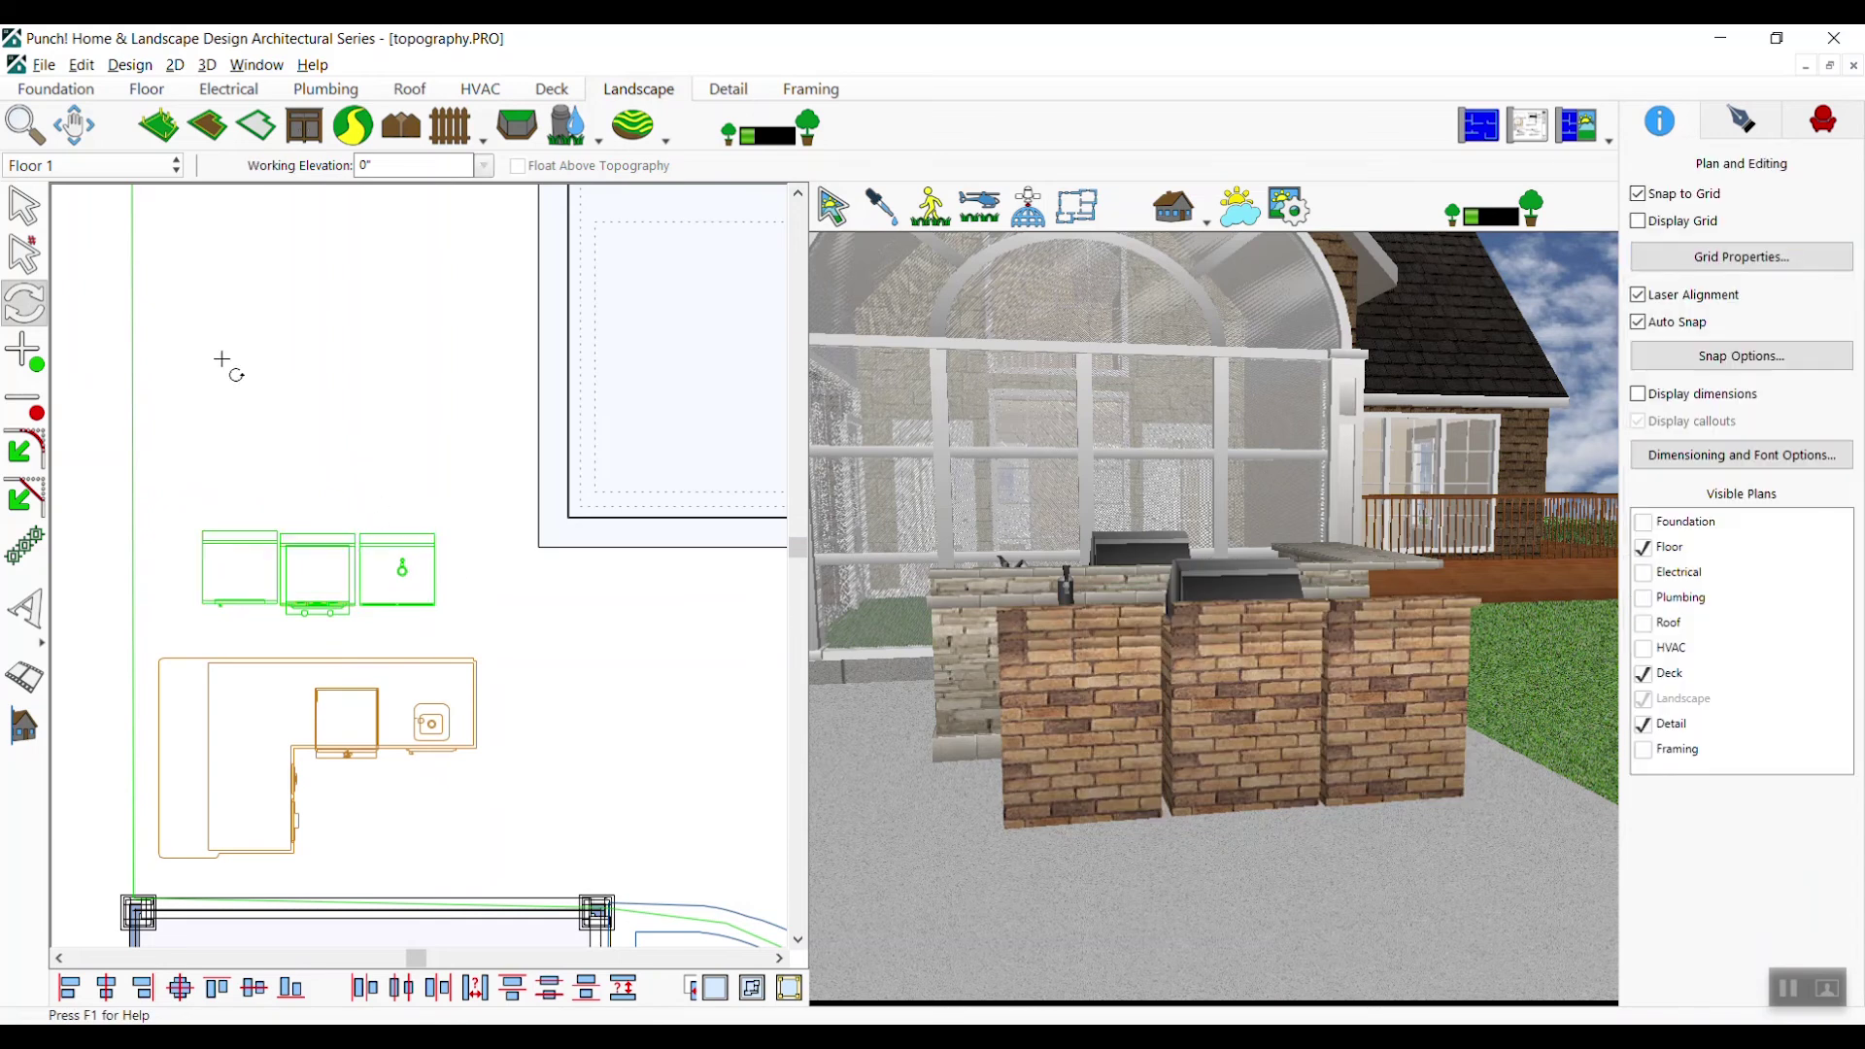
click(24, 206)
click(387, 552)
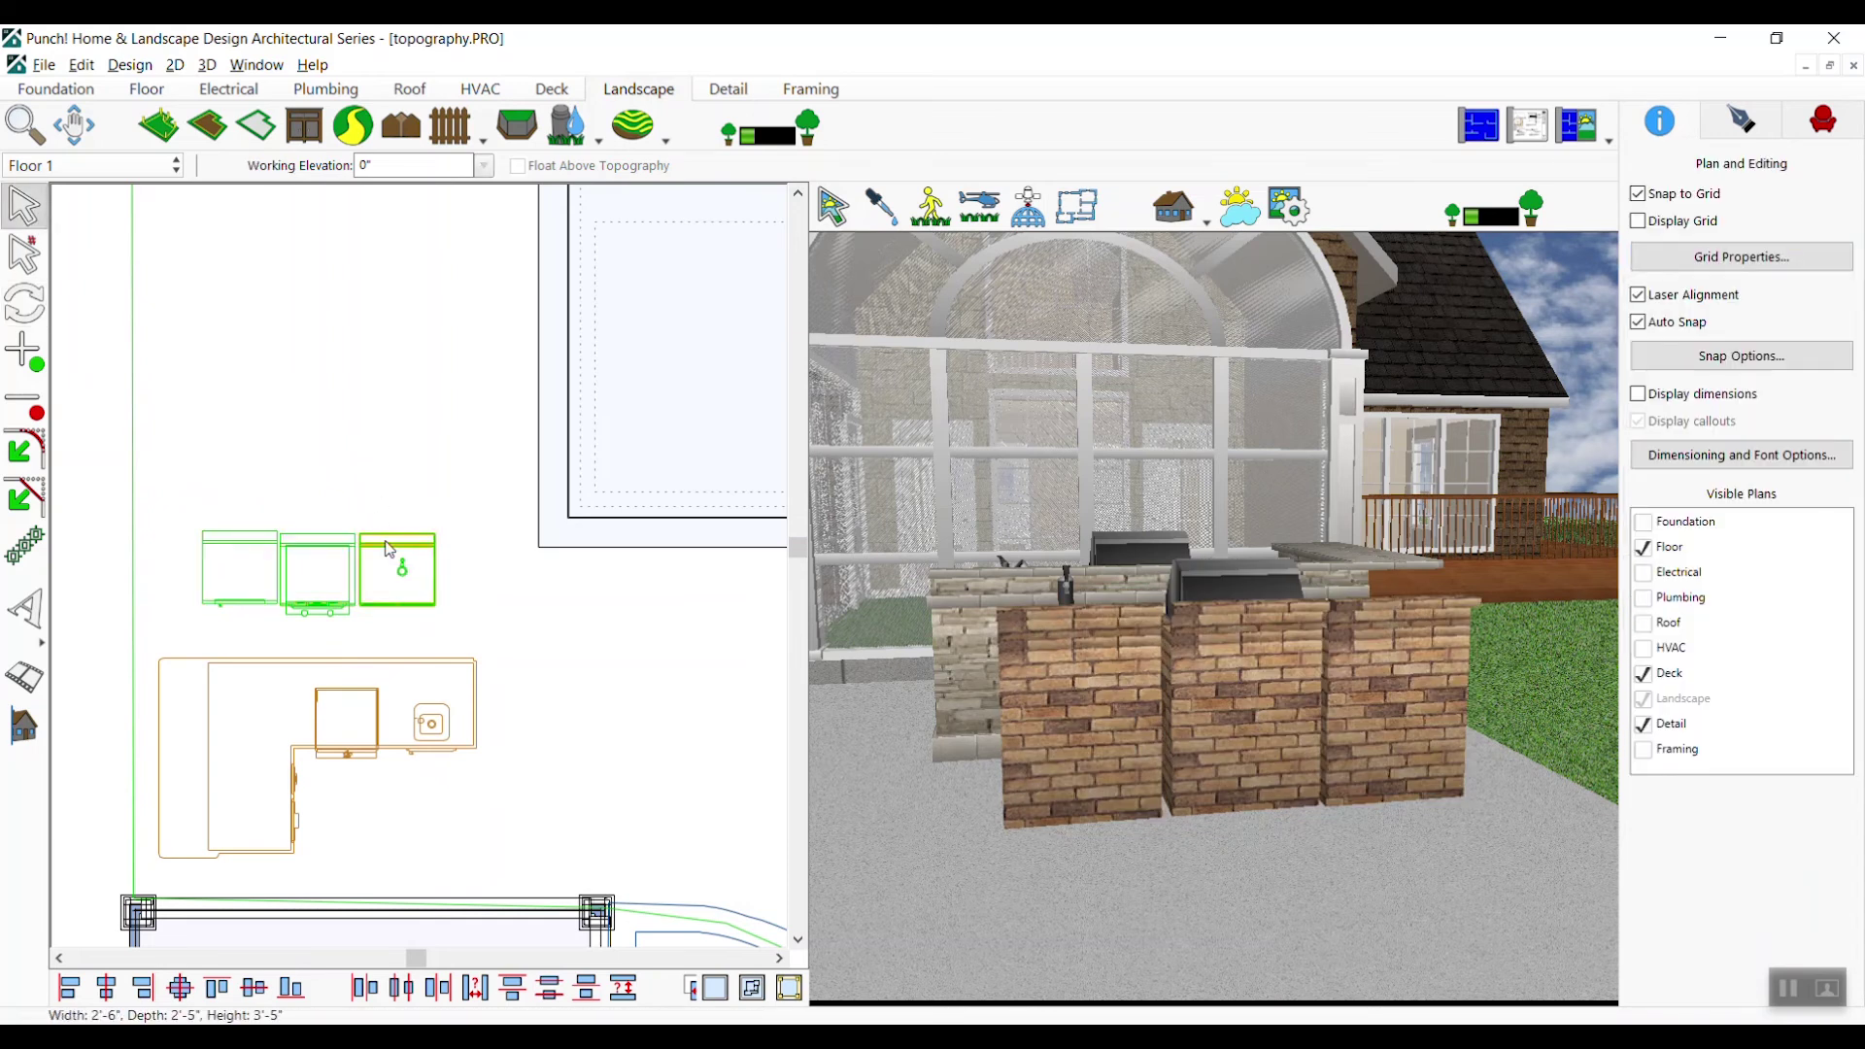
key(Left)
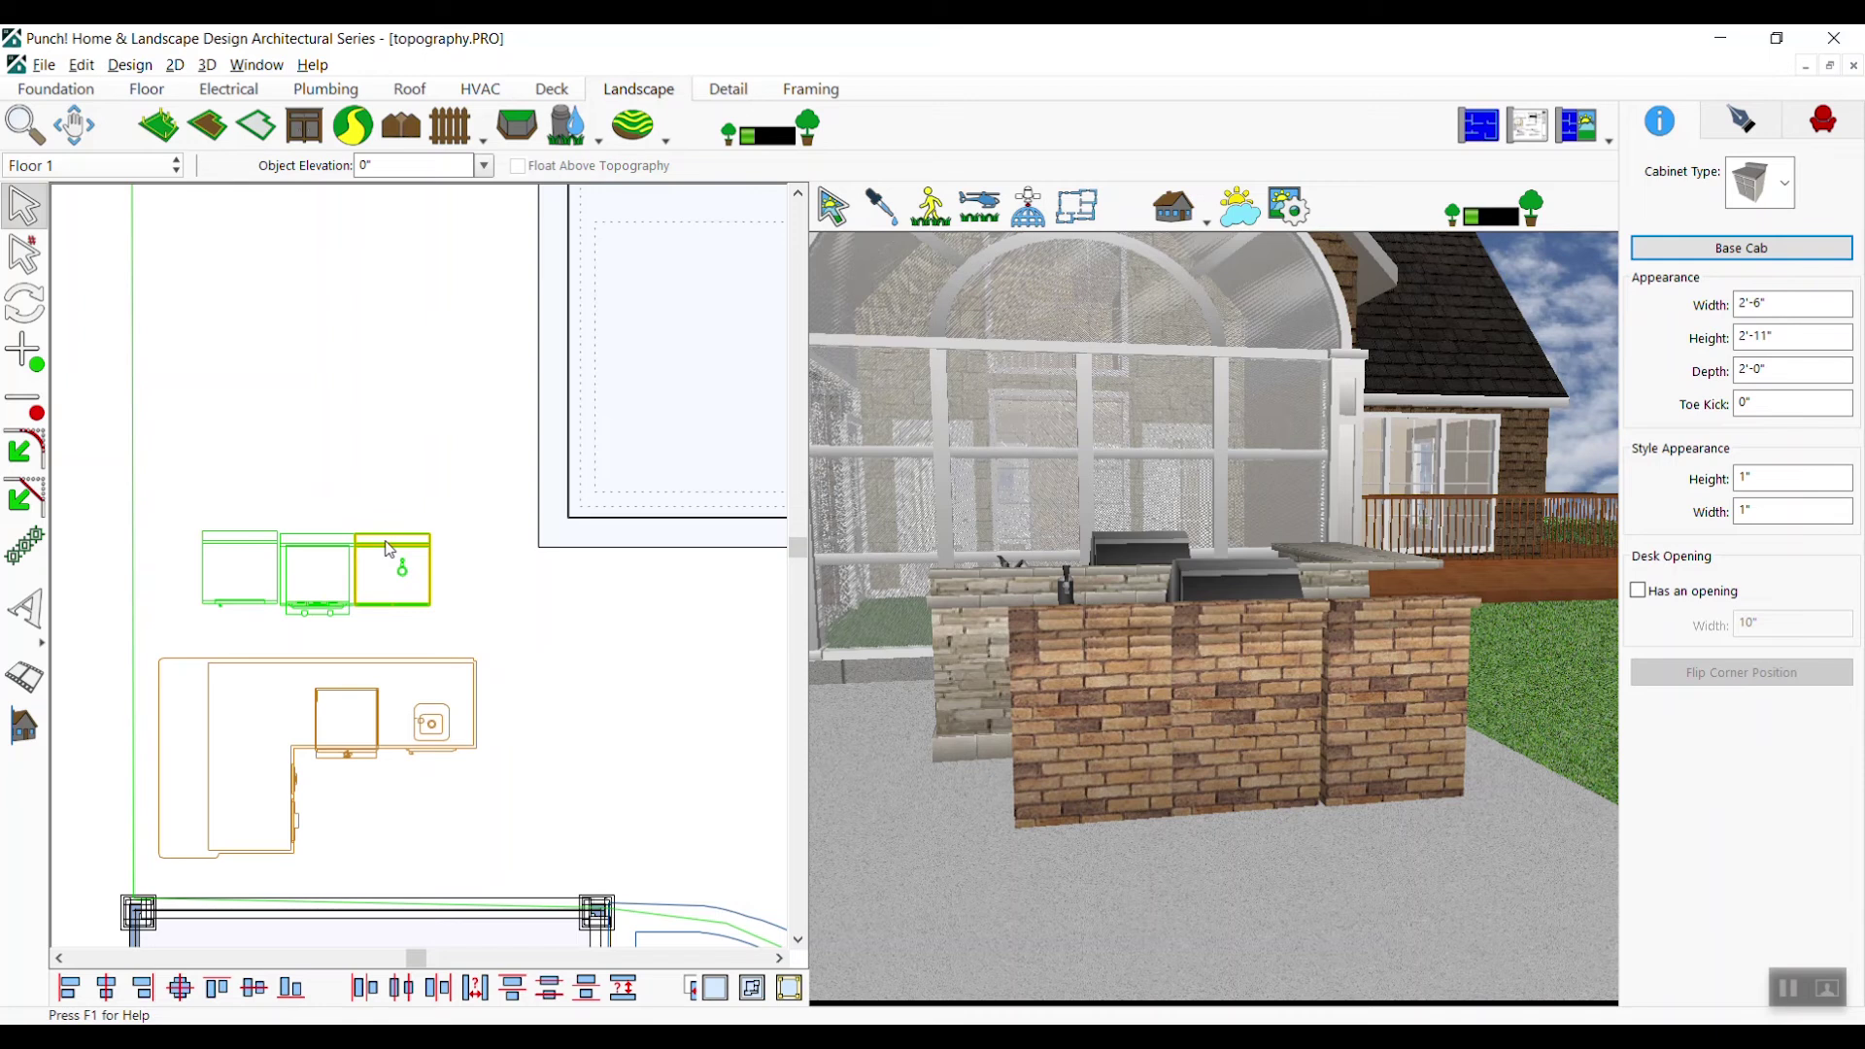
key(Left)
key(Right)
Walk the 3D camera behind the cabinet row and select the right cabinet
click(259, 536)
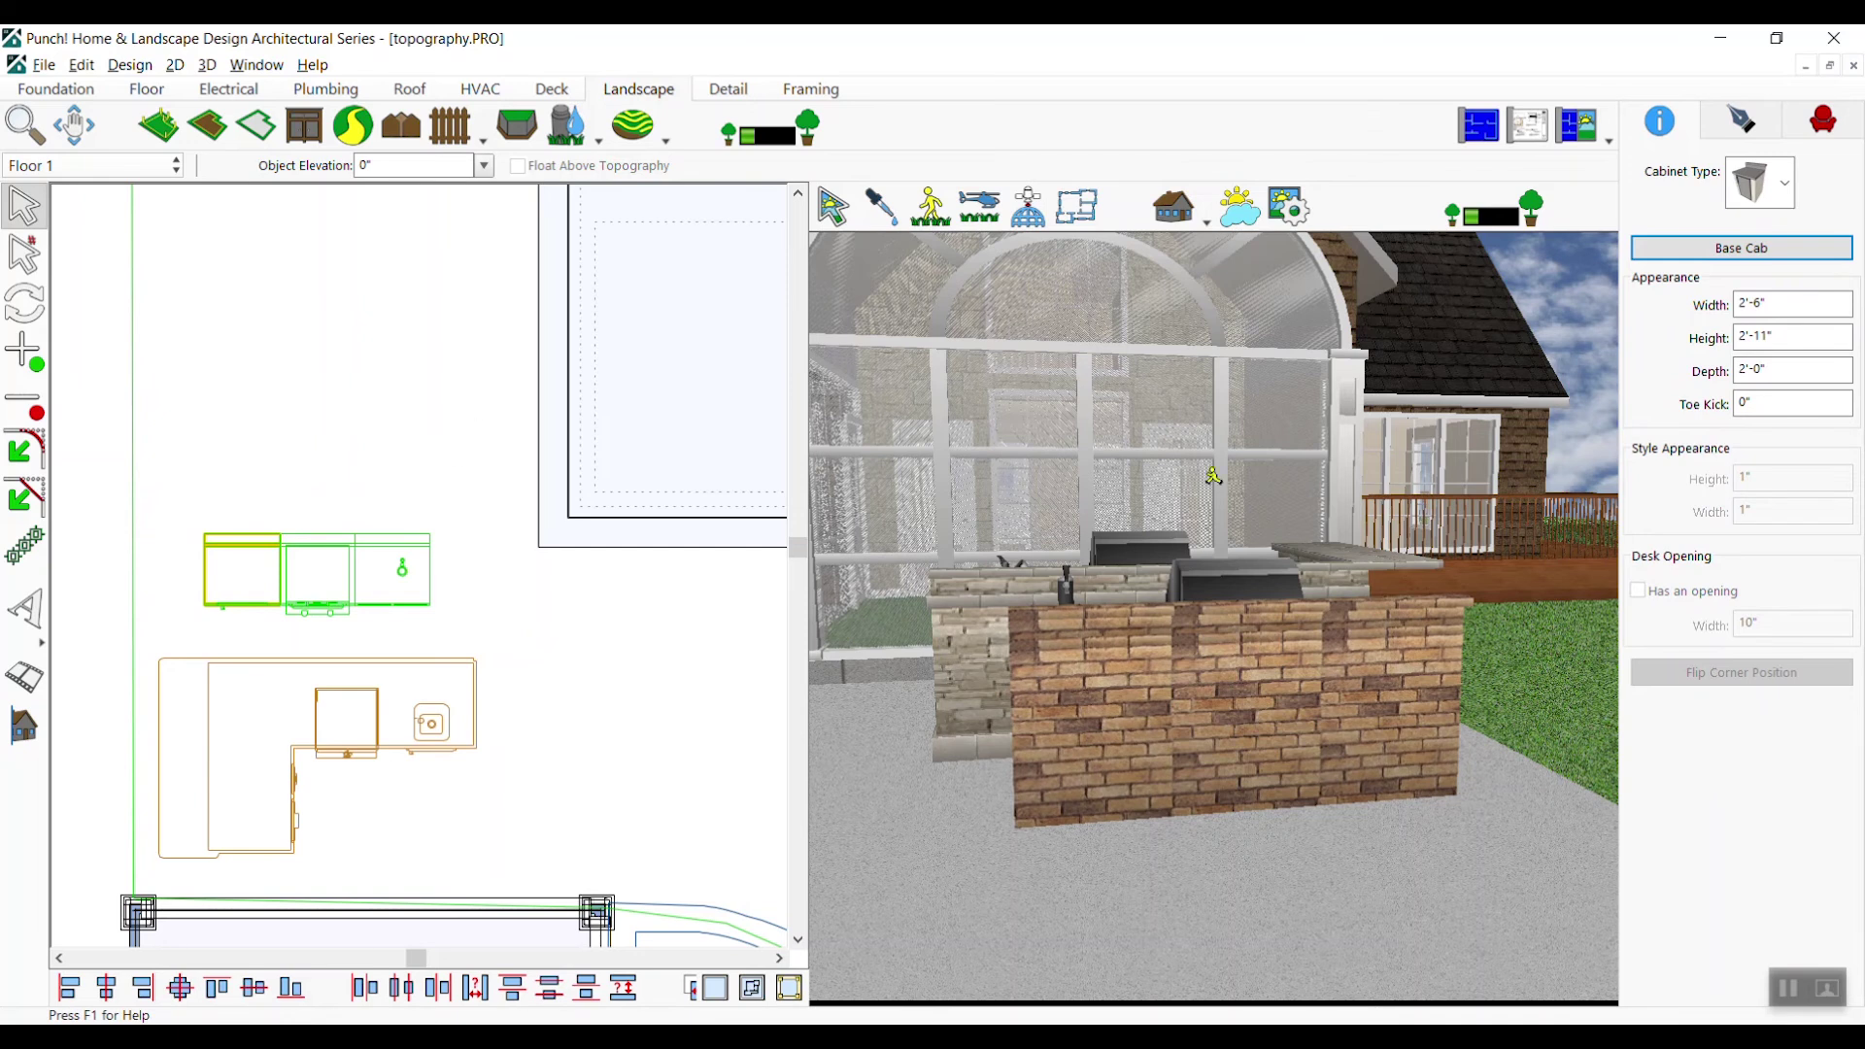
drag(1415, 564, 1509, 529)
click(455, 480)
click(426, 544)
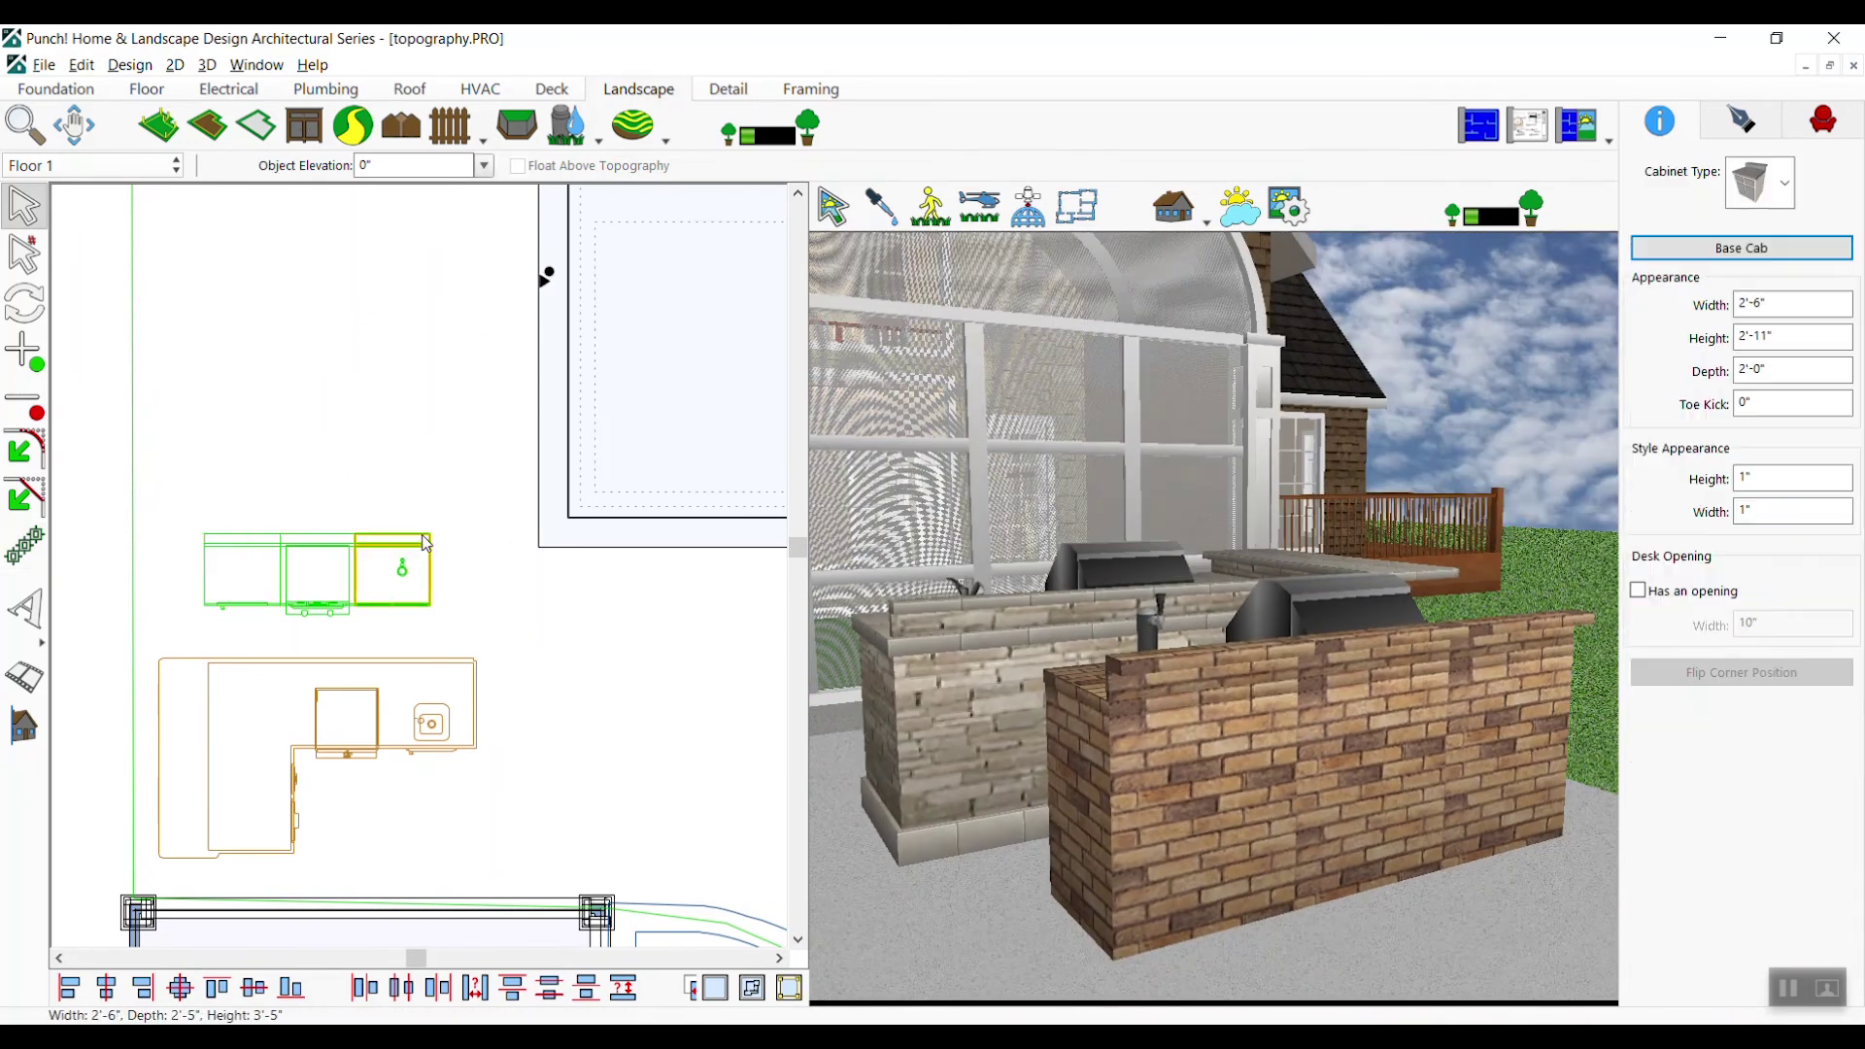
Set the right cabinet's Counter Top back overhang to 5"
click(1778, 250)
click(1613, 279)
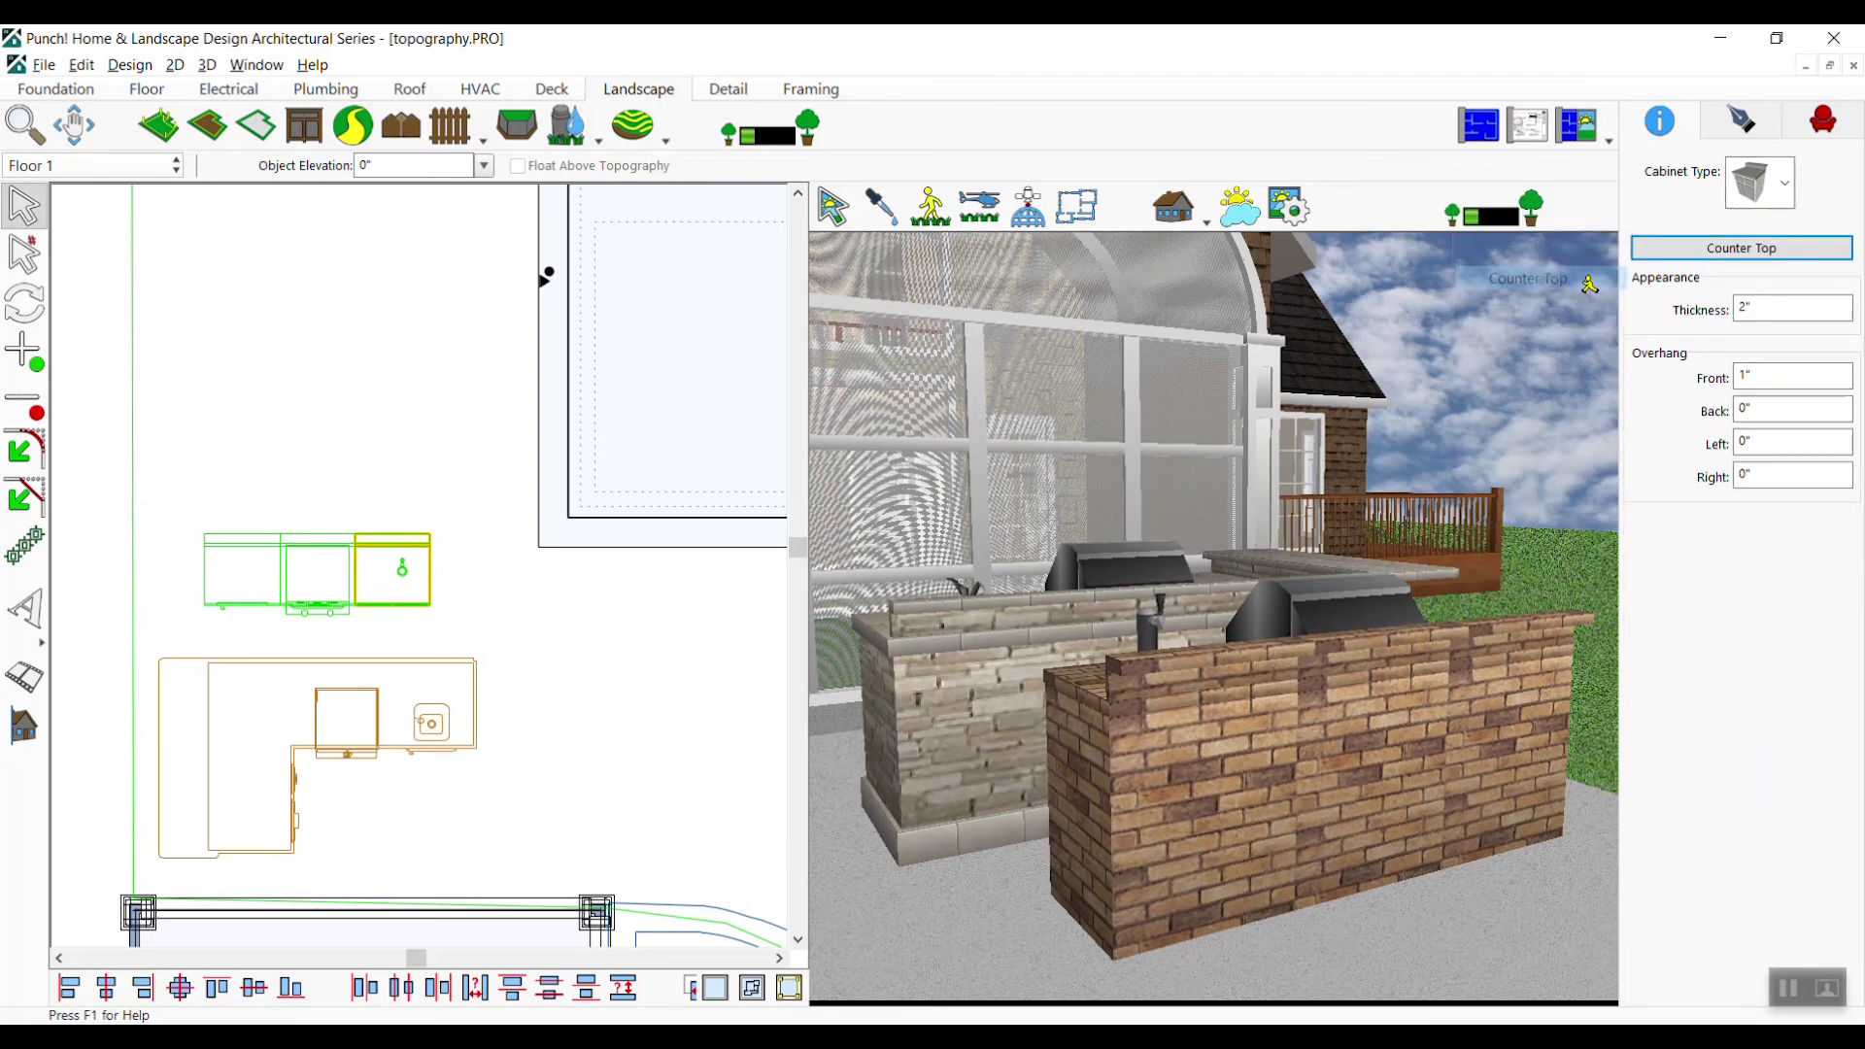
double_click(1745, 411)
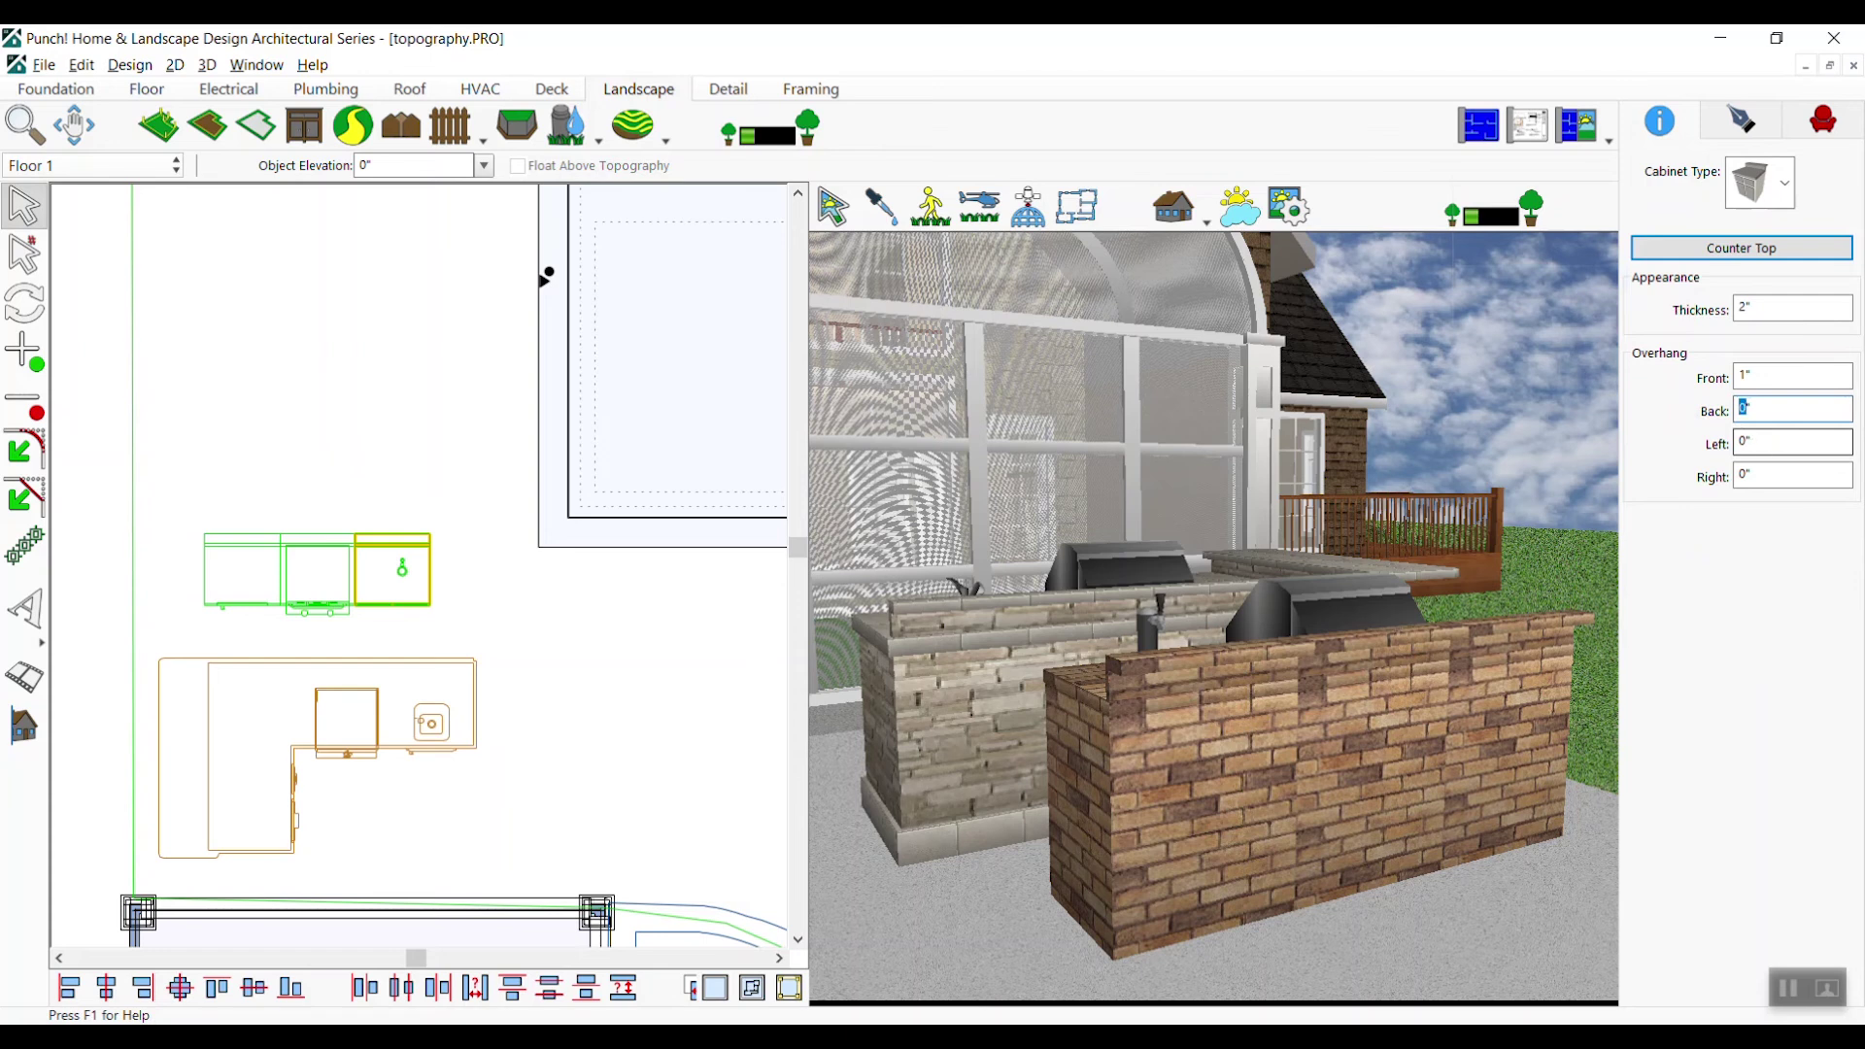
click(1754, 439)
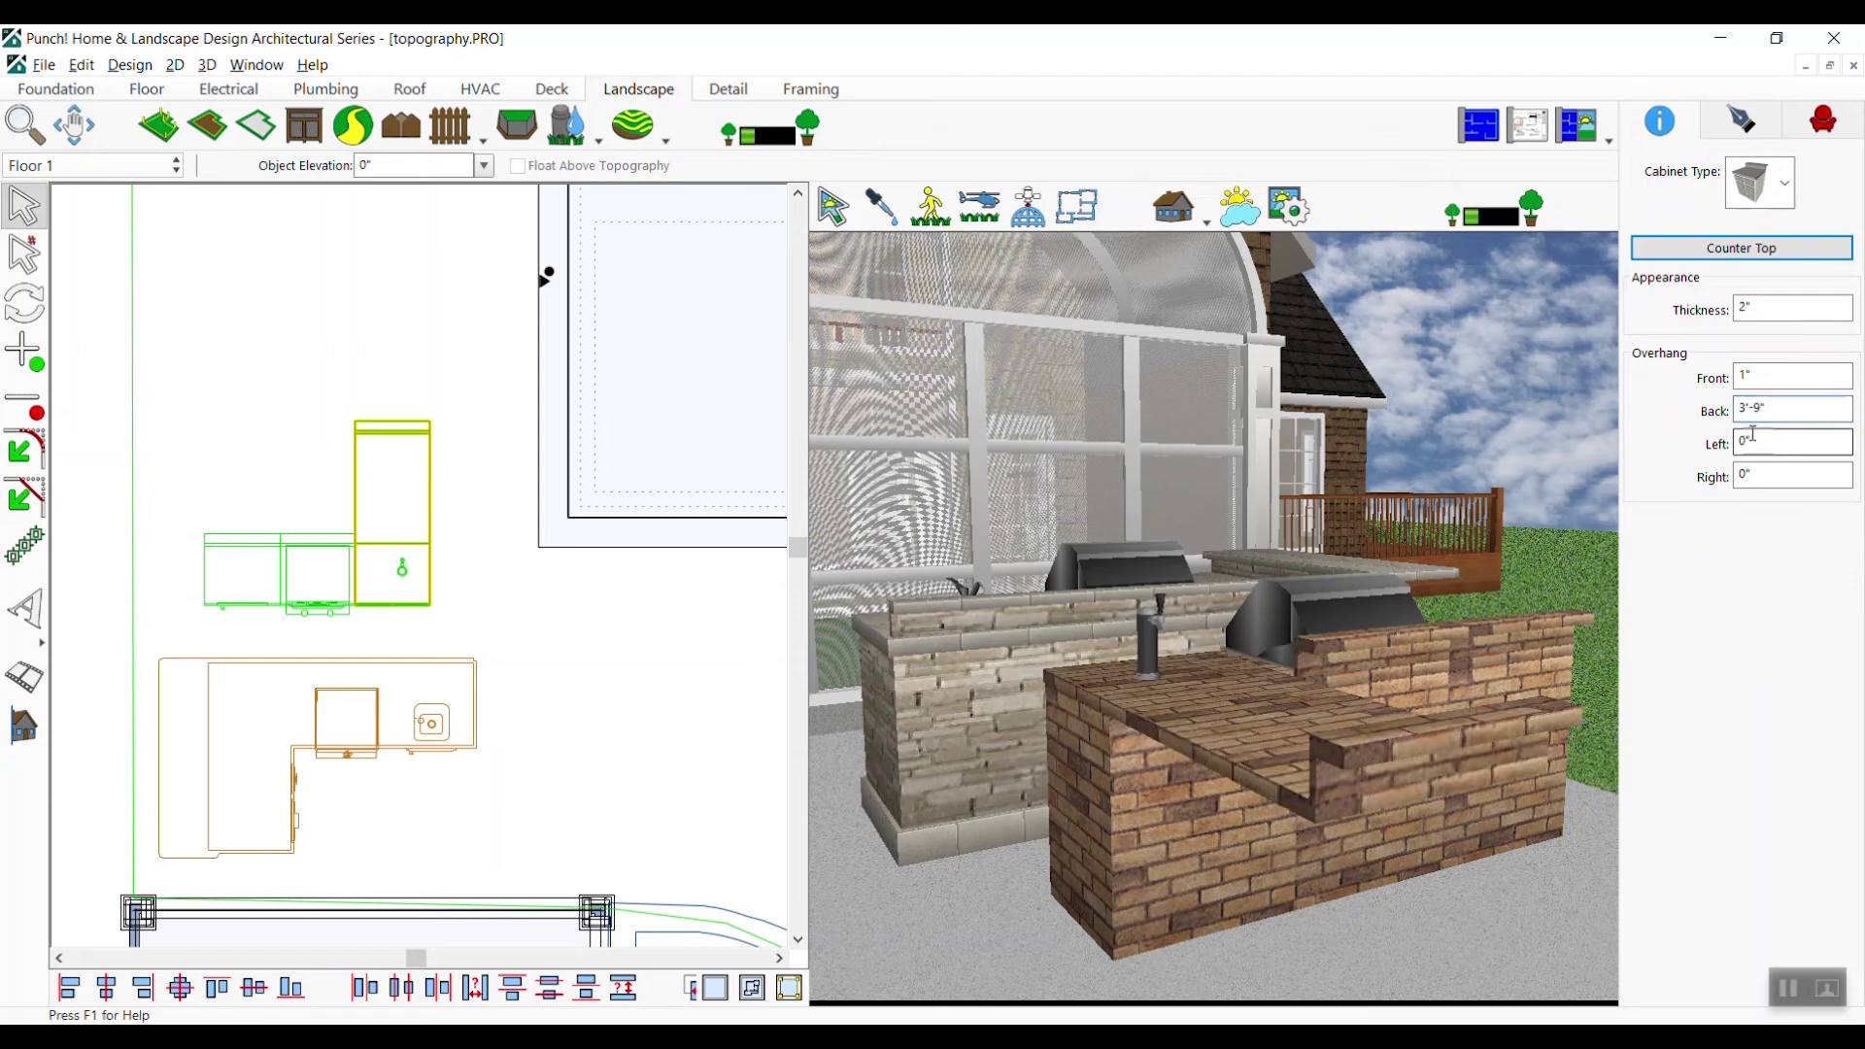
double_click(1767, 412)
text(5)
key(Return)
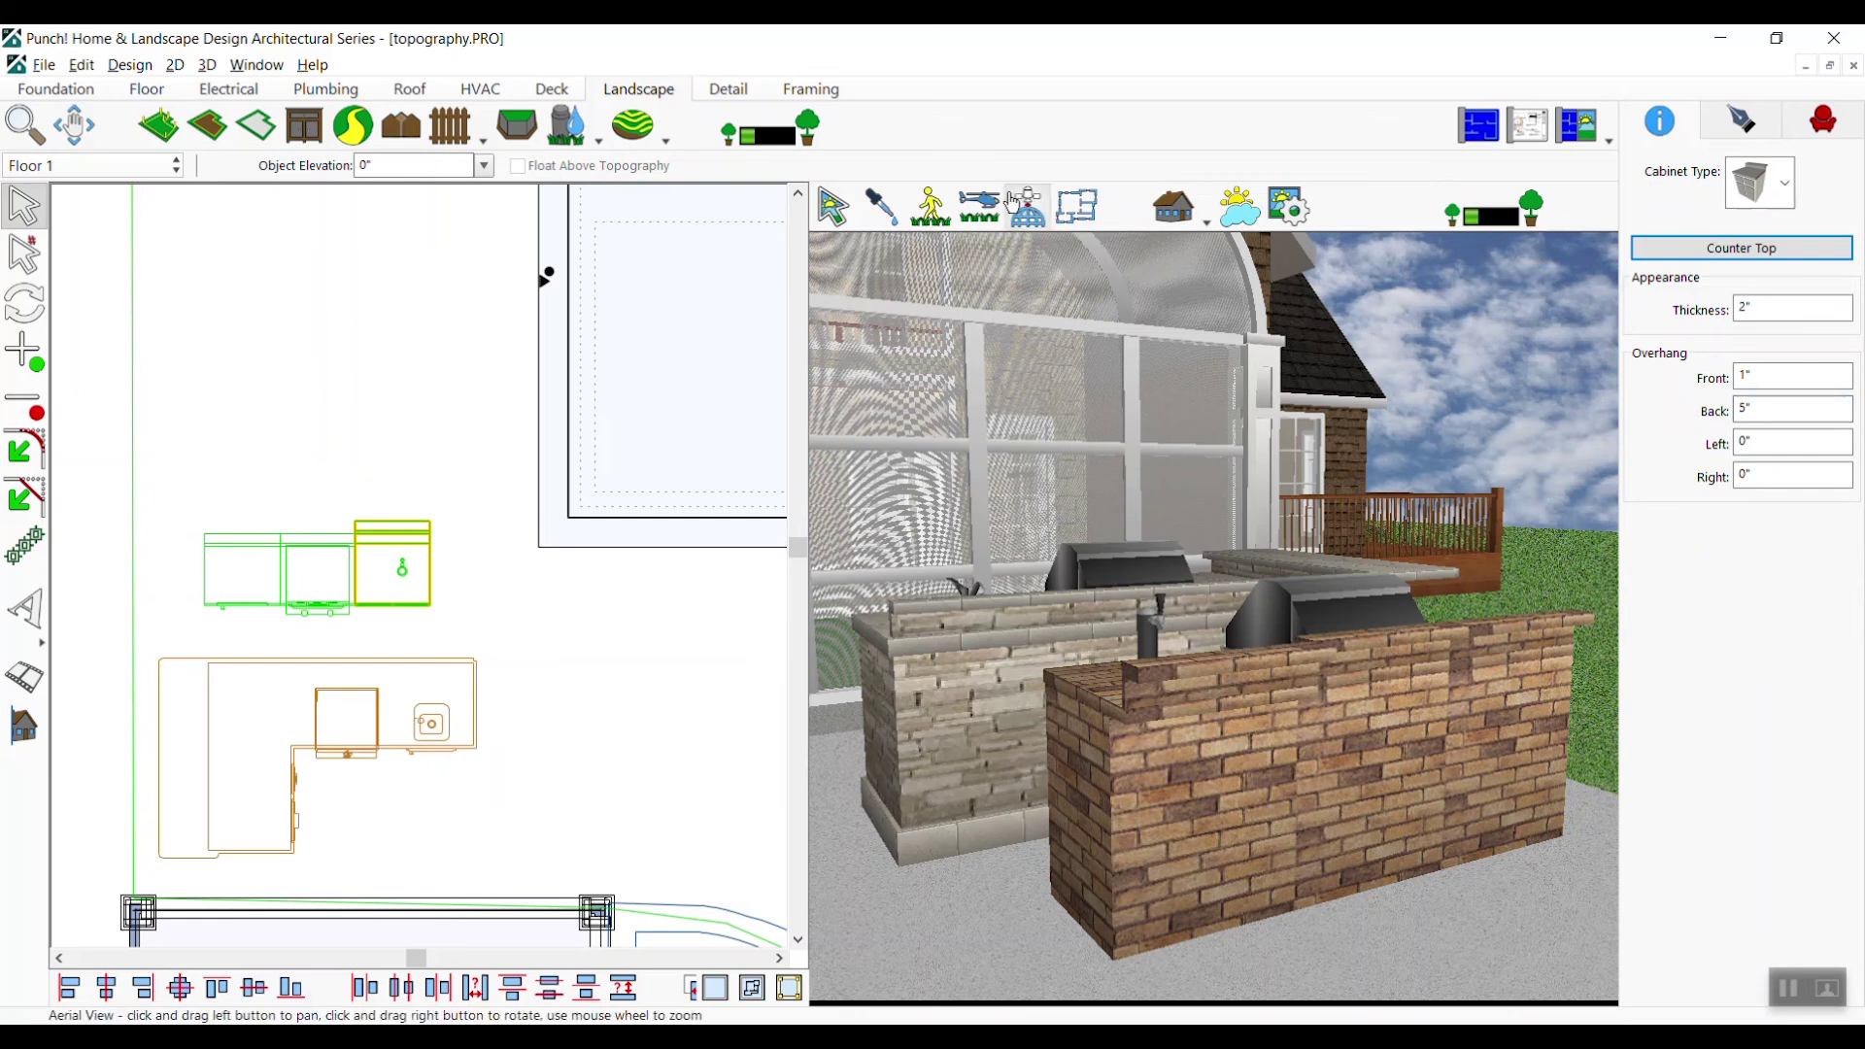
Run the animated fly-around of the house, resuming it after a pause
click(984, 217)
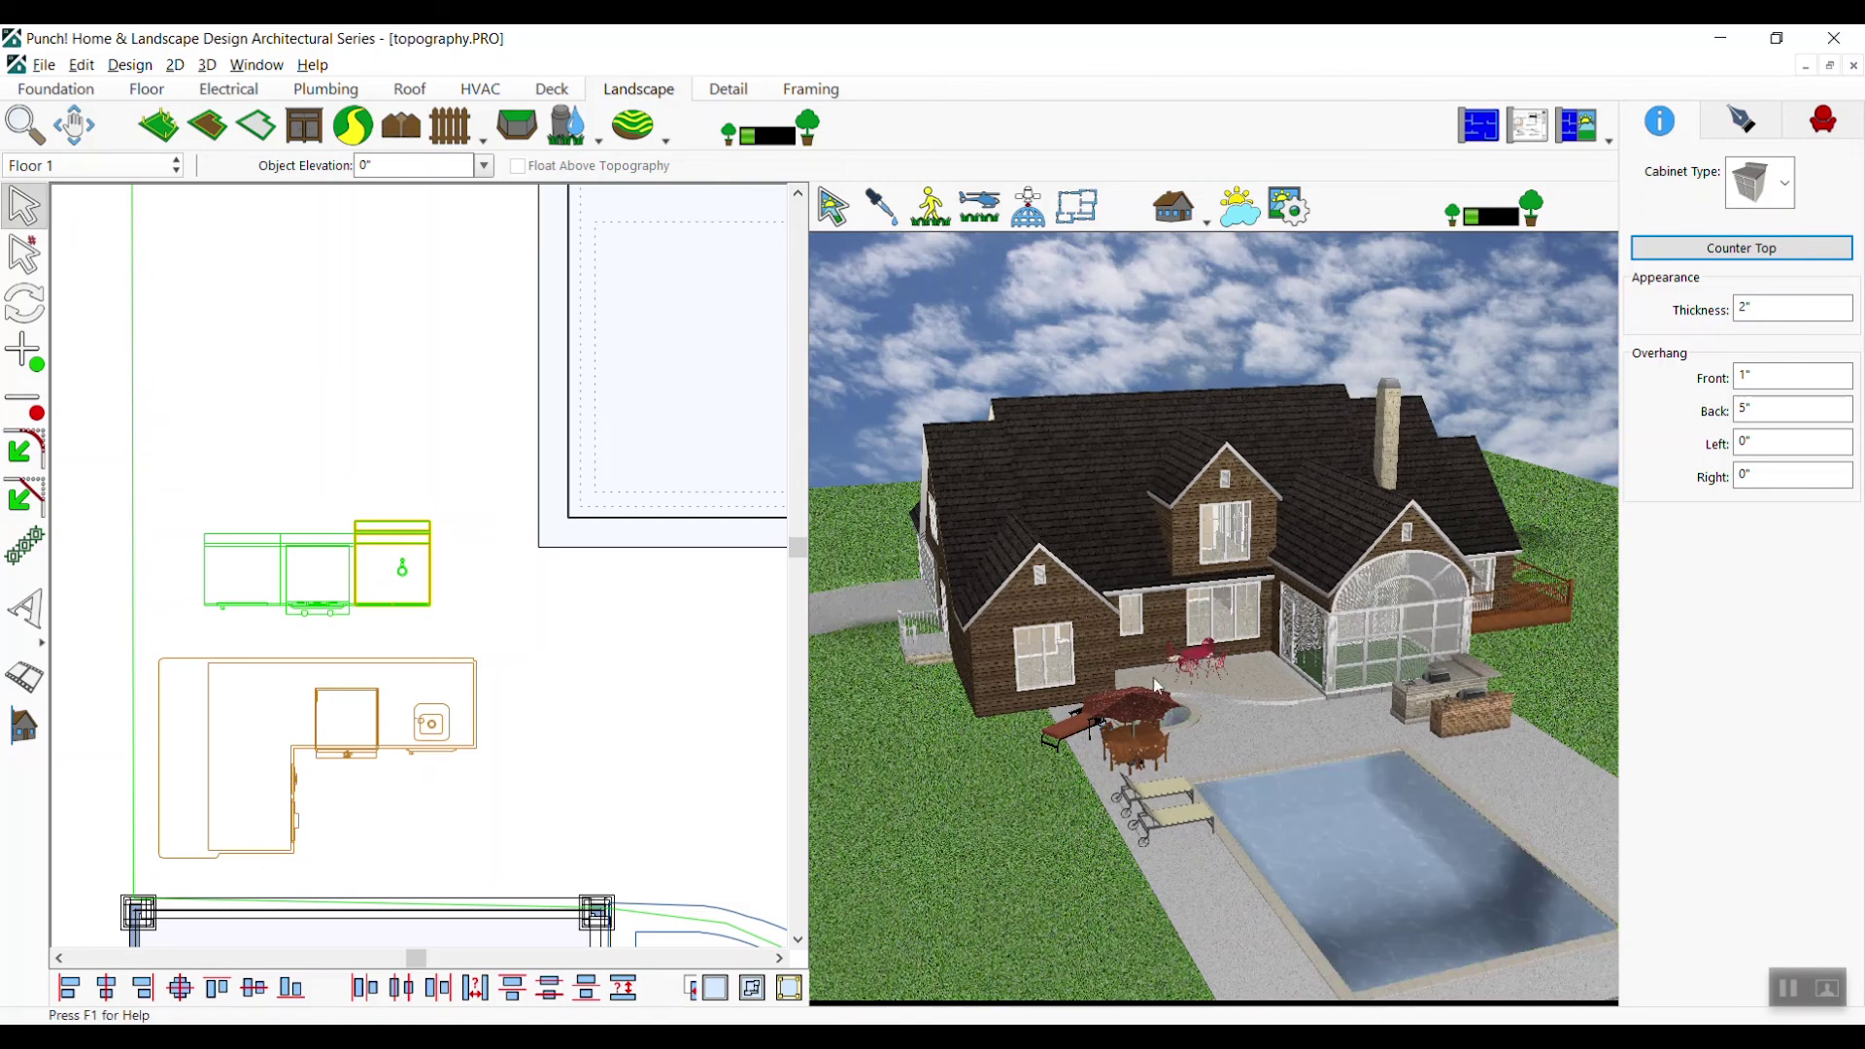
click(1787, 988)
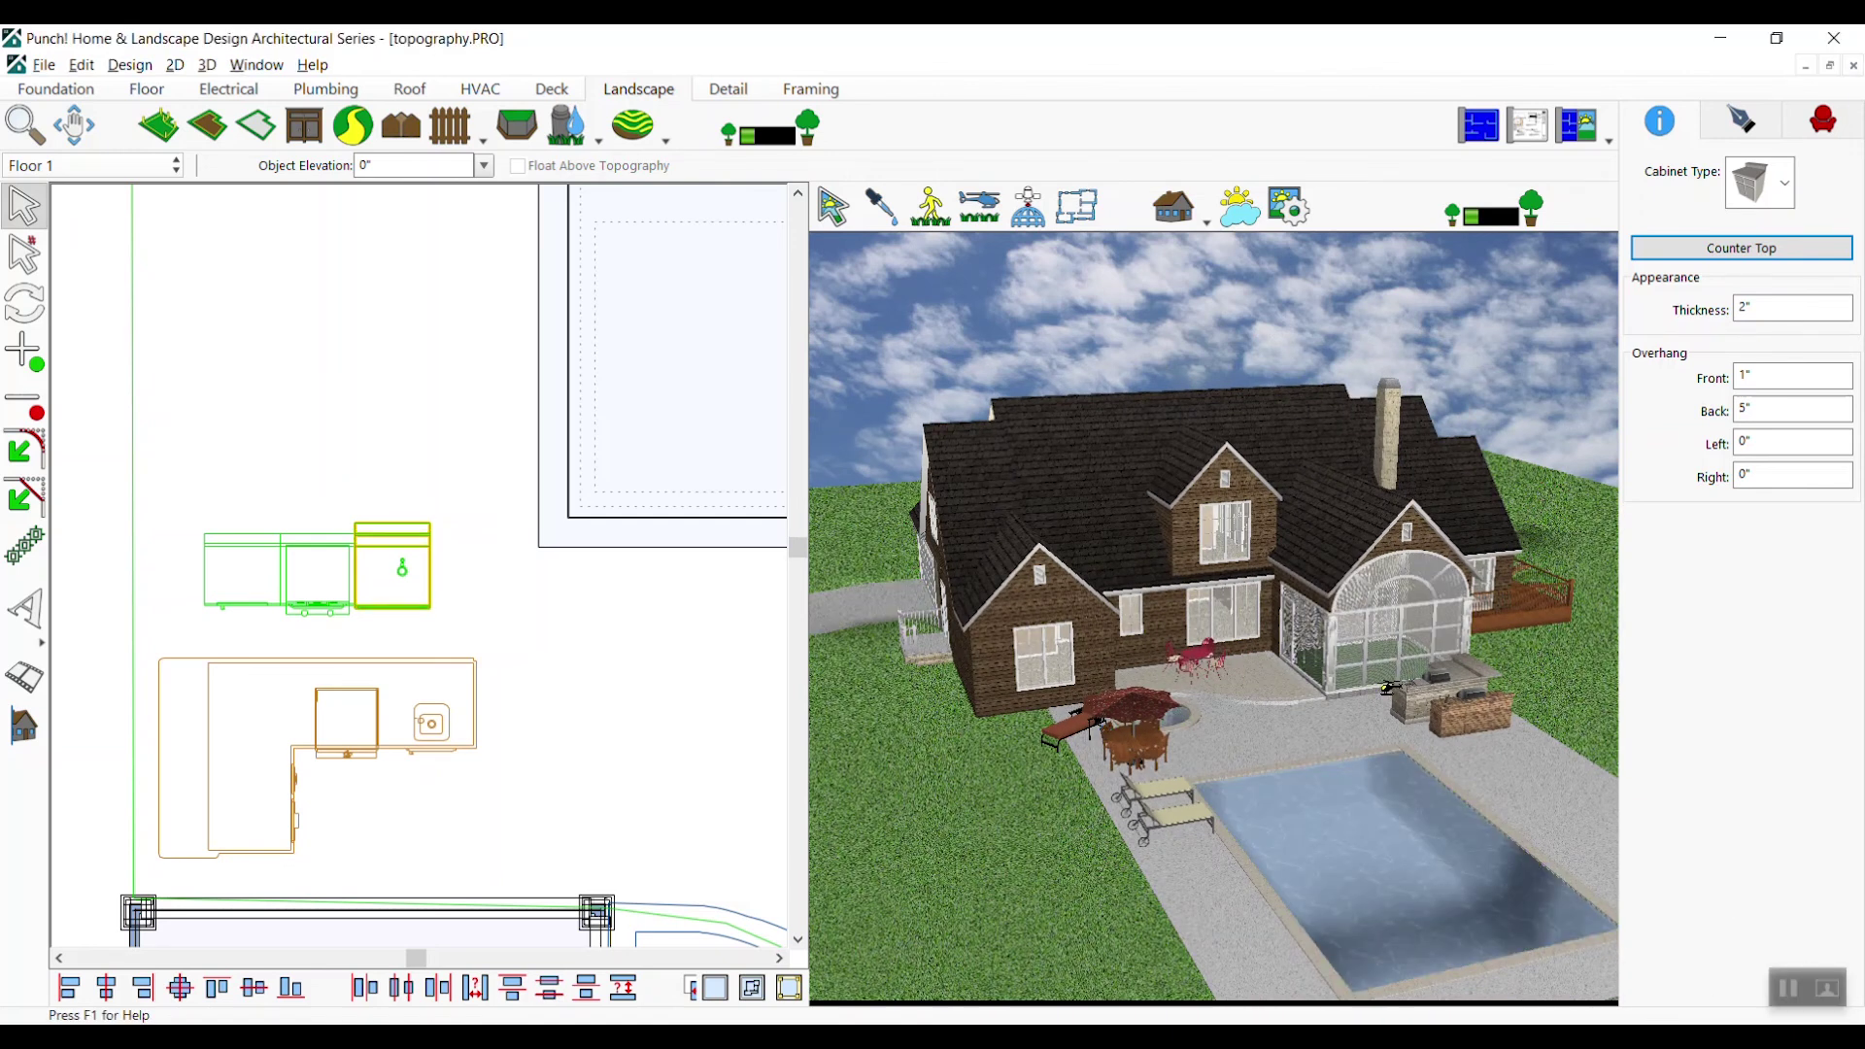